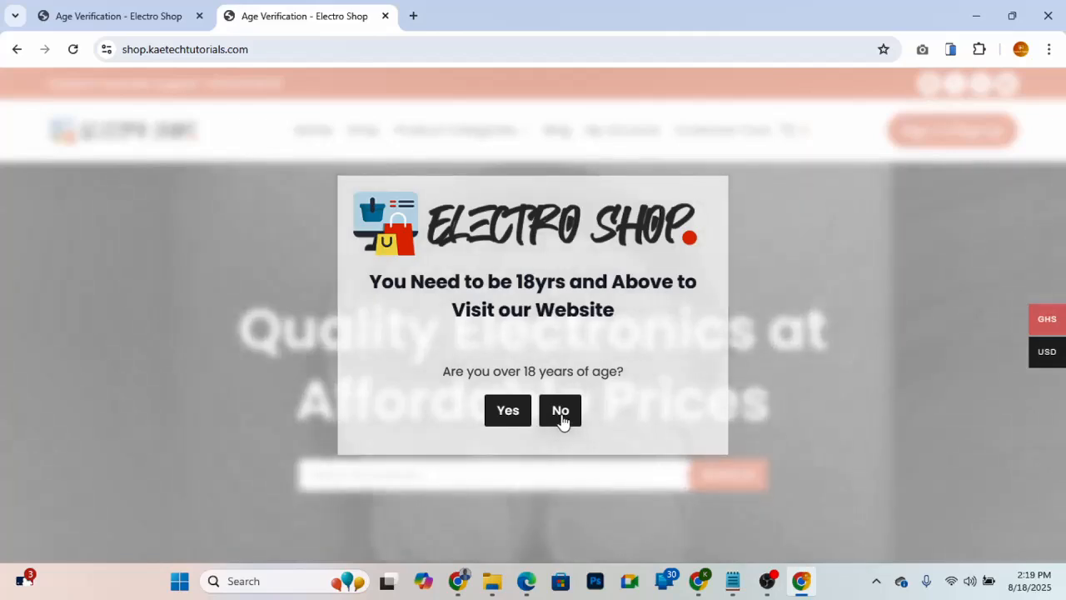
- Test the shop's age verification popup by answering No in one tab and Yes in the other, and view the unlocked home page
{"action": "left_click", "coordinate": [560, 416]}
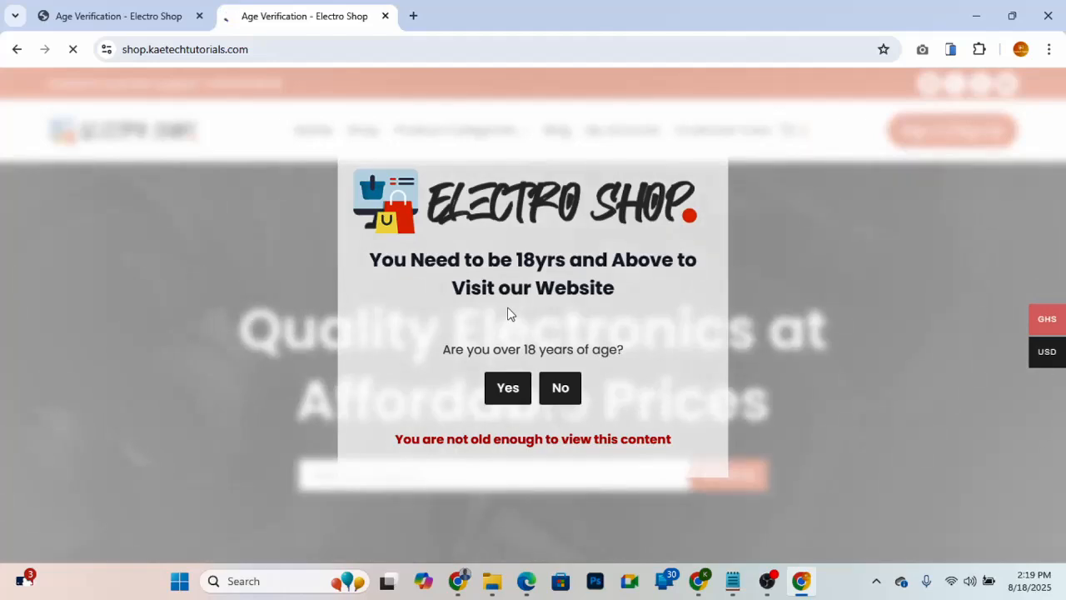
{"action": "left_click", "coordinate": [150, 25]}
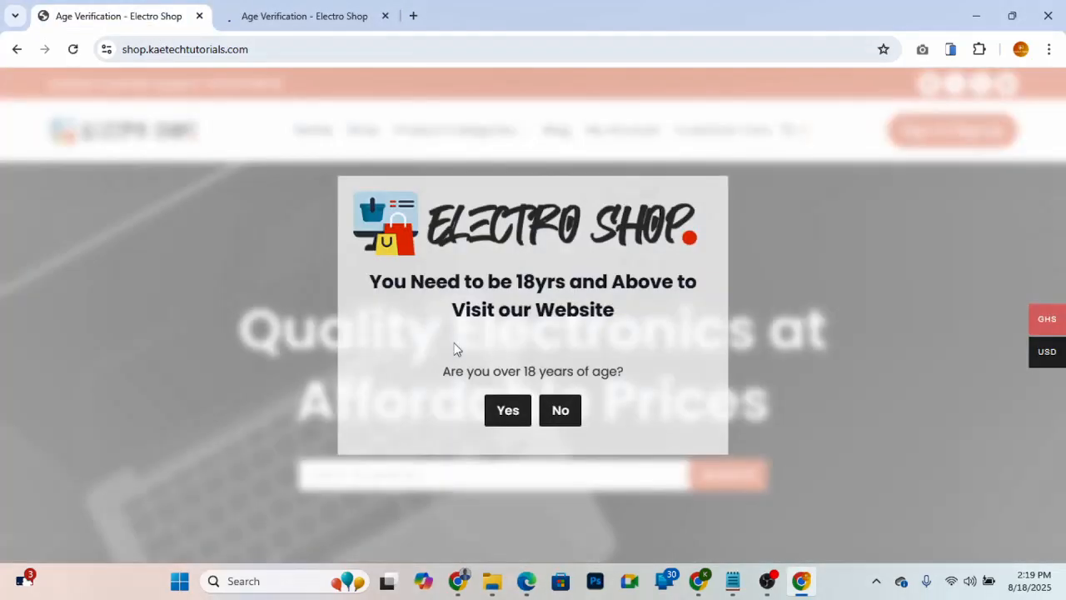
{"action": "left_click", "coordinate": [510, 417]}
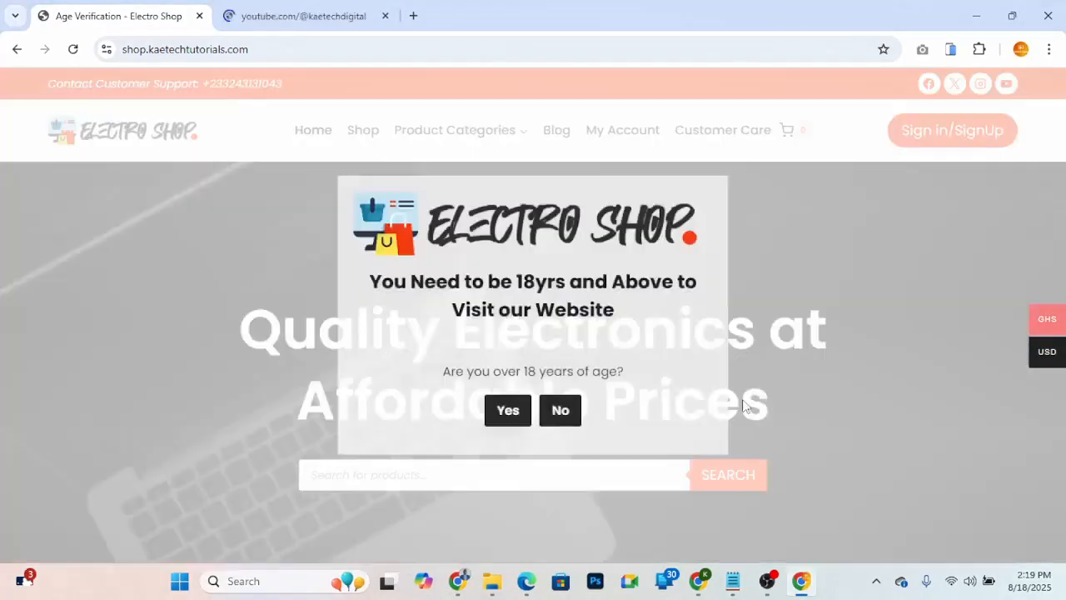
{"action": "scroll", "coordinate": [743, 400], "scroll_direction": "down", "scroll_amount": 5}
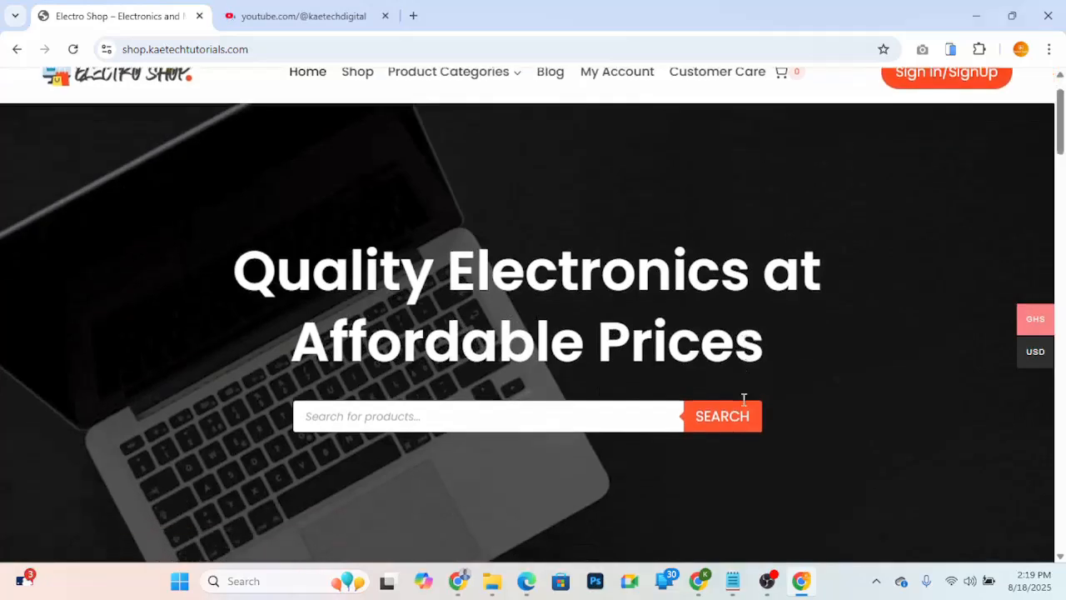
{"action": "scroll", "coordinate": [743, 405], "scroll_direction": "up", "scroll_amount": 3}
{"action": "scroll", "coordinate": [744, 400], "scroll_direction": "down", "scroll_amount": 6}
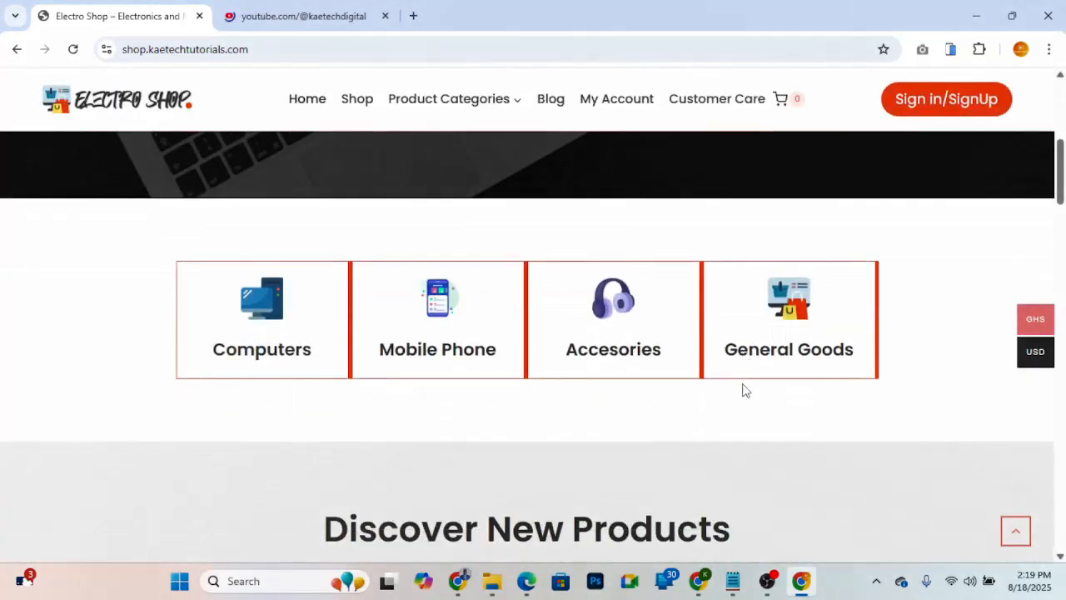
{"action": "scroll", "coordinate": [743, 390], "scroll_direction": "up", "scroll_amount": 10}
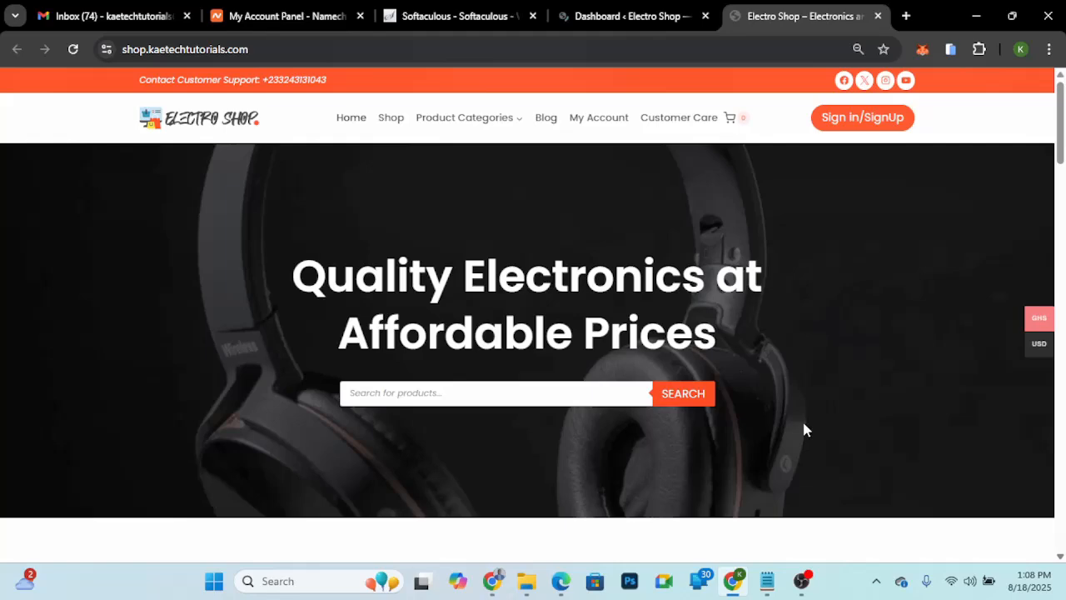
- Review the Electro Shop home page from the hero banner through products and blog posts to the footer
{"action": "scroll", "coordinate": [803, 430], "scroll_direction": "down", "scroll_amount": 10}
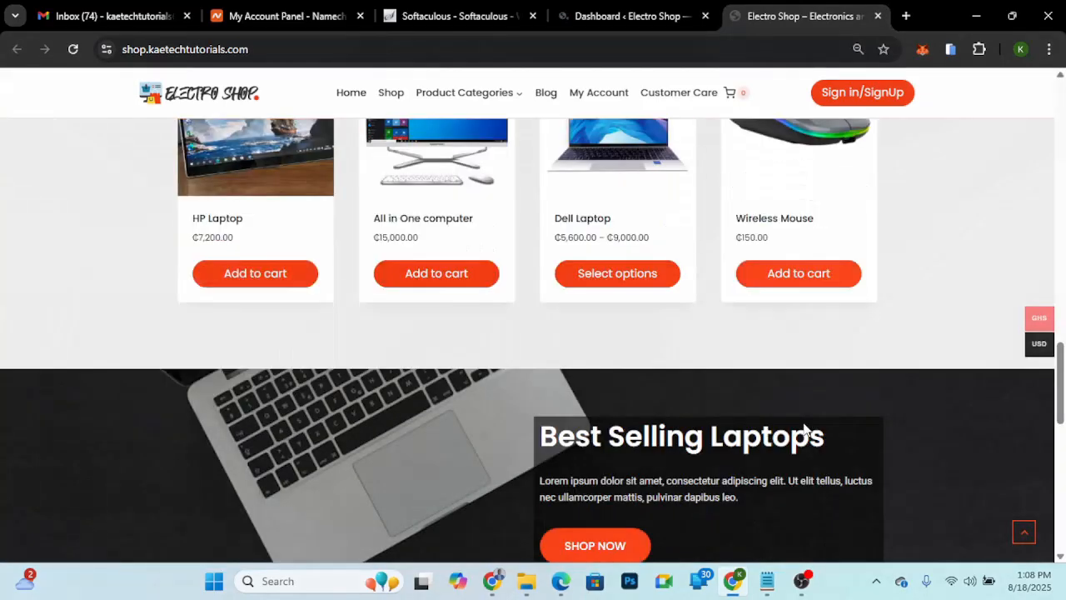
{"action": "scroll", "coordinate": [804, 429], "scroll_direction": "down", "scroll_amount": 6}
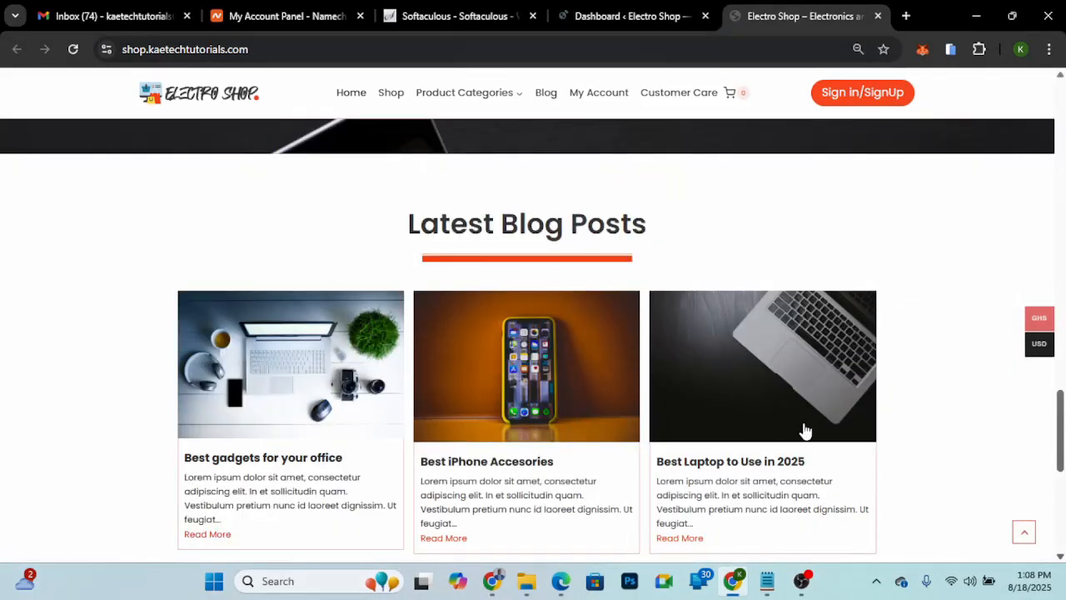
{"action": "scroll", "coordinate": [909, 408], "scroll_direction": "down", "scroll_amount": 5}
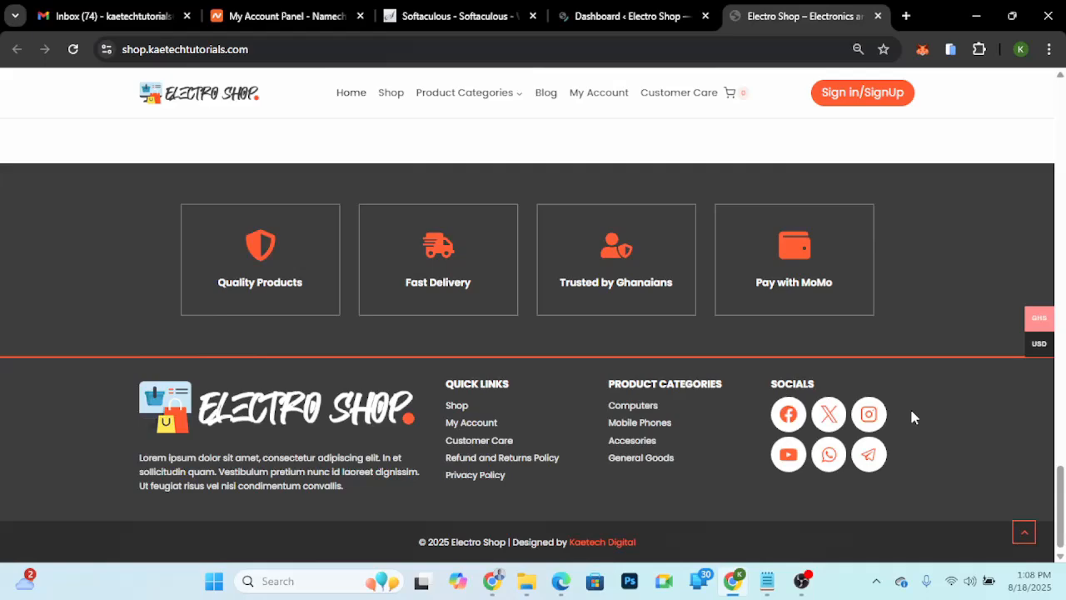
{"action": "scroll", "coordinate": [911, 416], "scroll_direction": "up", "scroll_amount": 15}
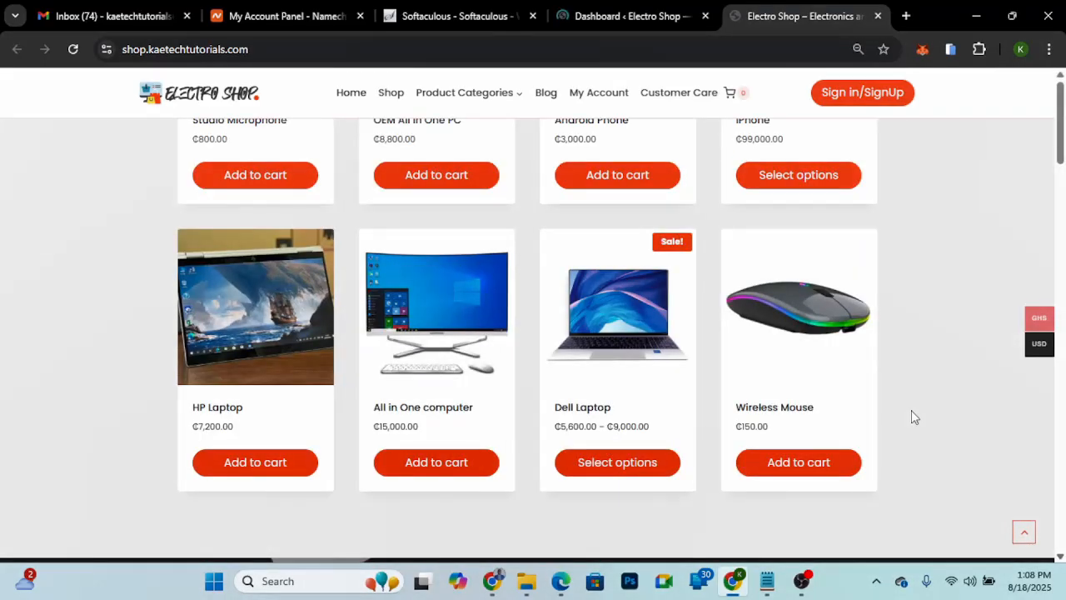
{"action": "scroll", "coordinate": [911, 410], "scroll_direction": "up", "scroll_amount": 10}
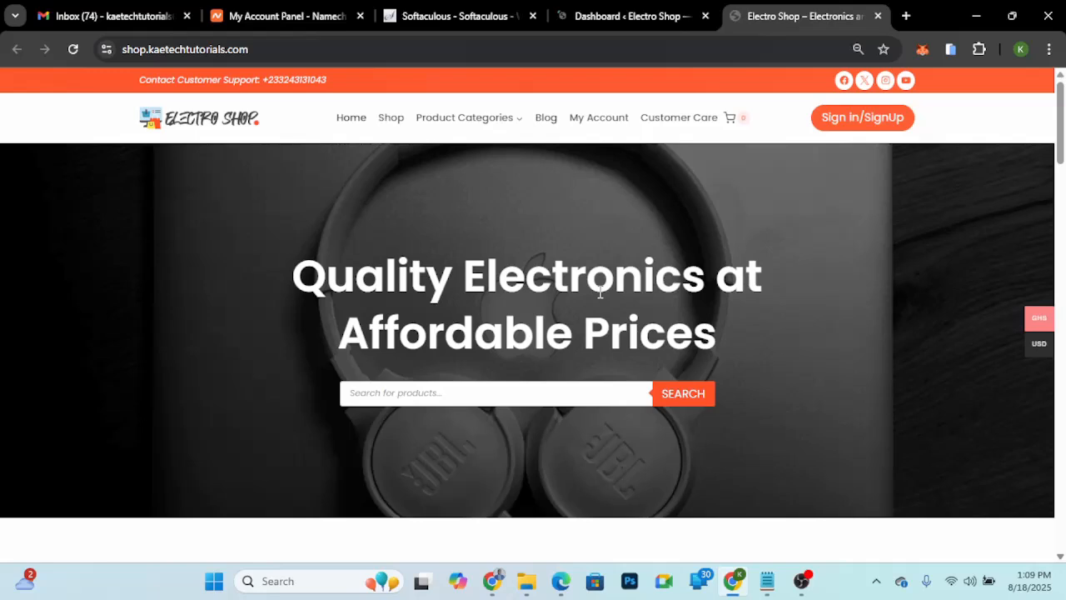
- Switch to the Electro Shop WordPress dashboard and open the page for adding a new plugin
{"action": "left_click", "coordinate": [620, 10]}
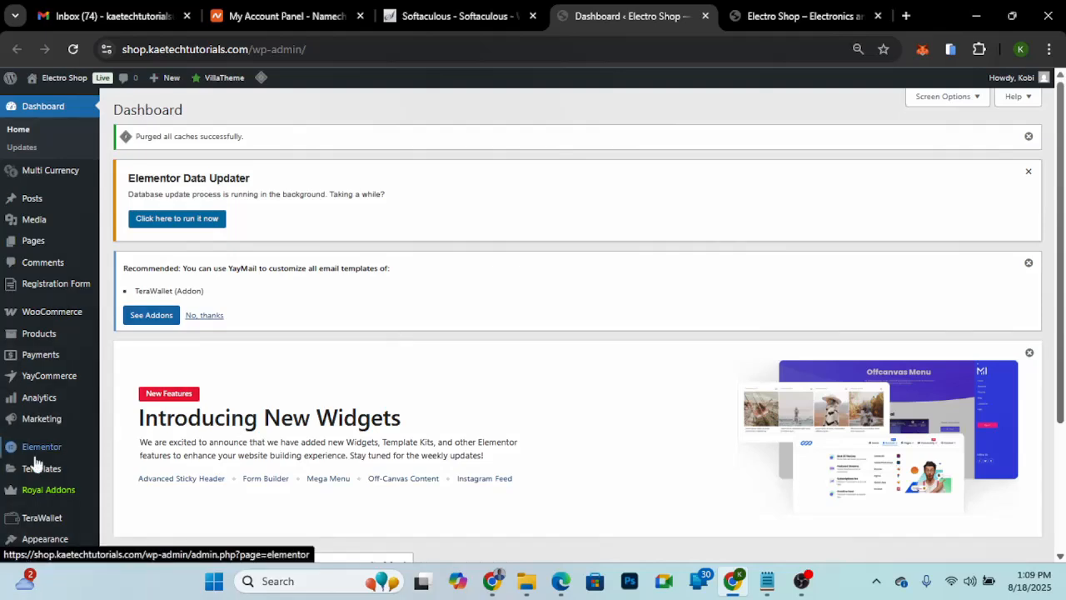
{"action": "scroll", "coordinate": [35, 463], "scroll_direction": "down", "scroll_amount": 2}
{"action": "mouse_move", "coordinate": [50, 431]}
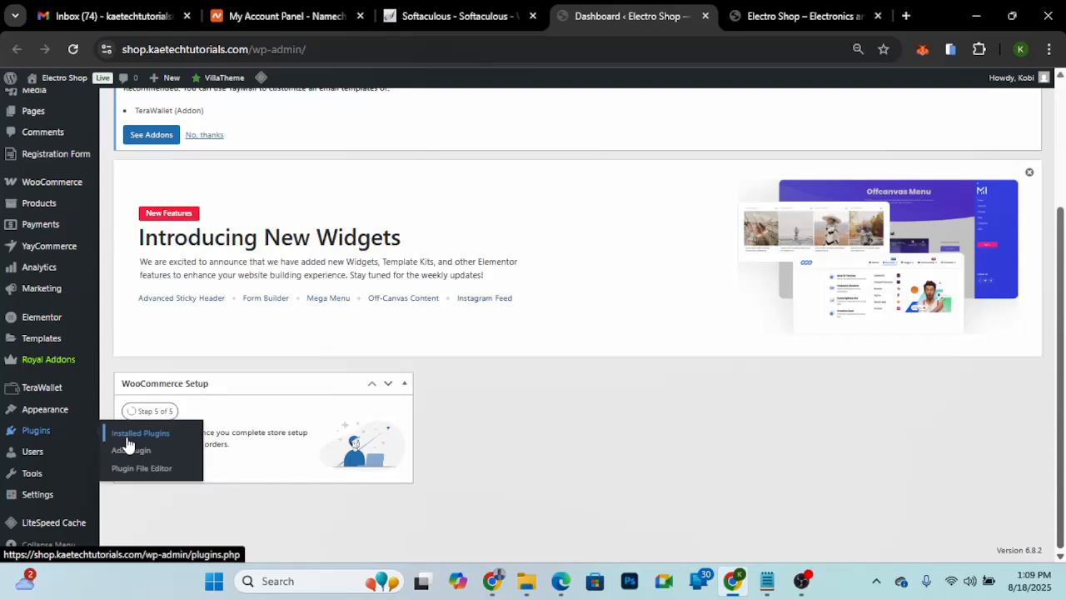
{"action": "left_click", "coordinate": [127, 450]}
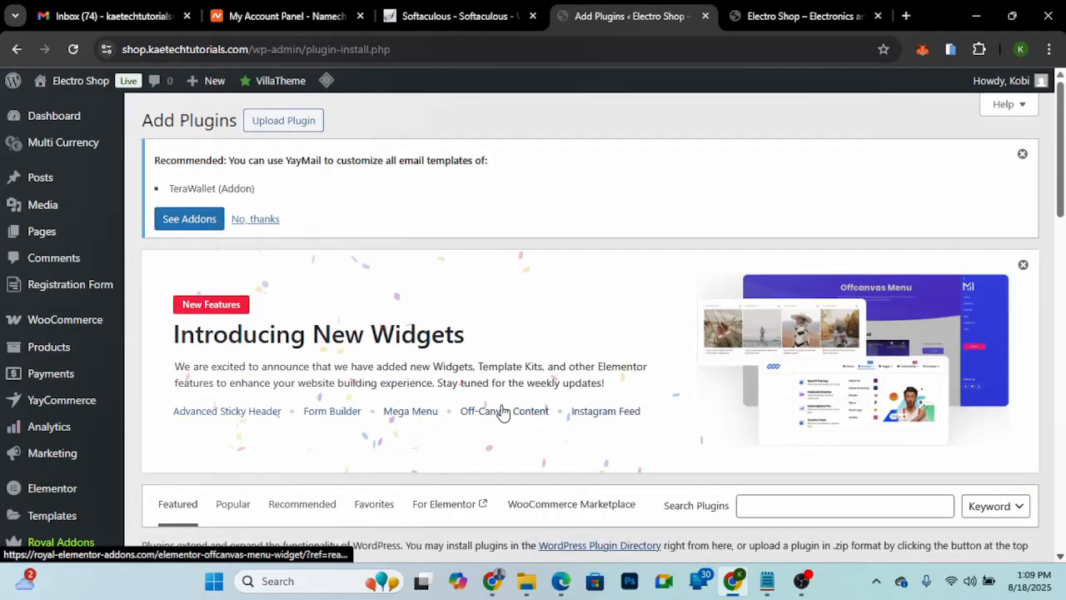
- Search the WordPress plugin directory for "age gate"
{"action": "scroll", "coordinate": [503, 411], "scroll_direction": "down", "scroll_amount": 3}
{"action": "left_click", "coordinate": [767, 260]}
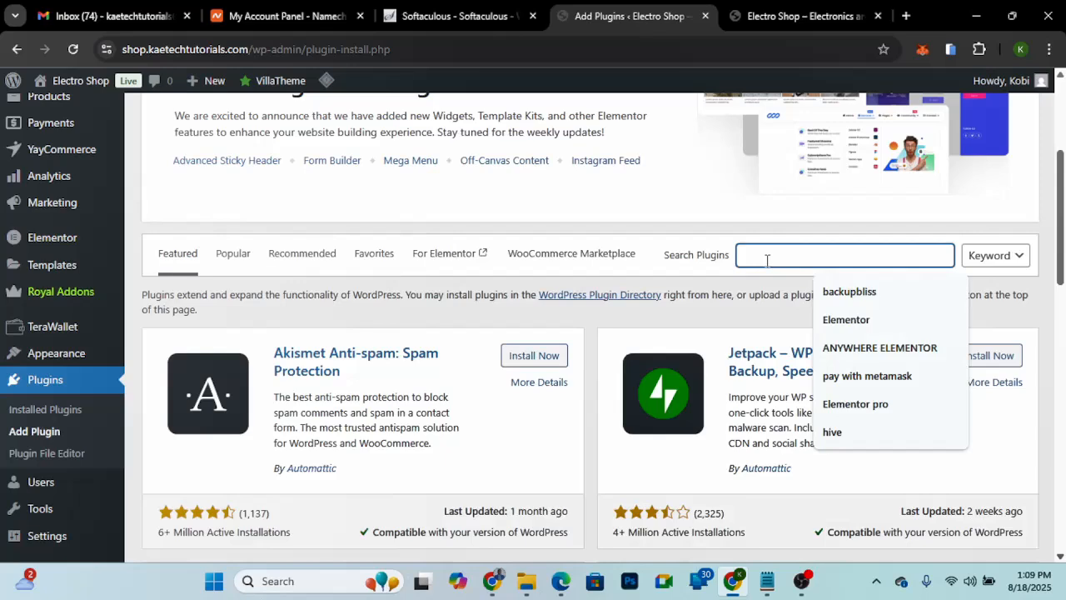
{"action": "type", "text": "age g"}
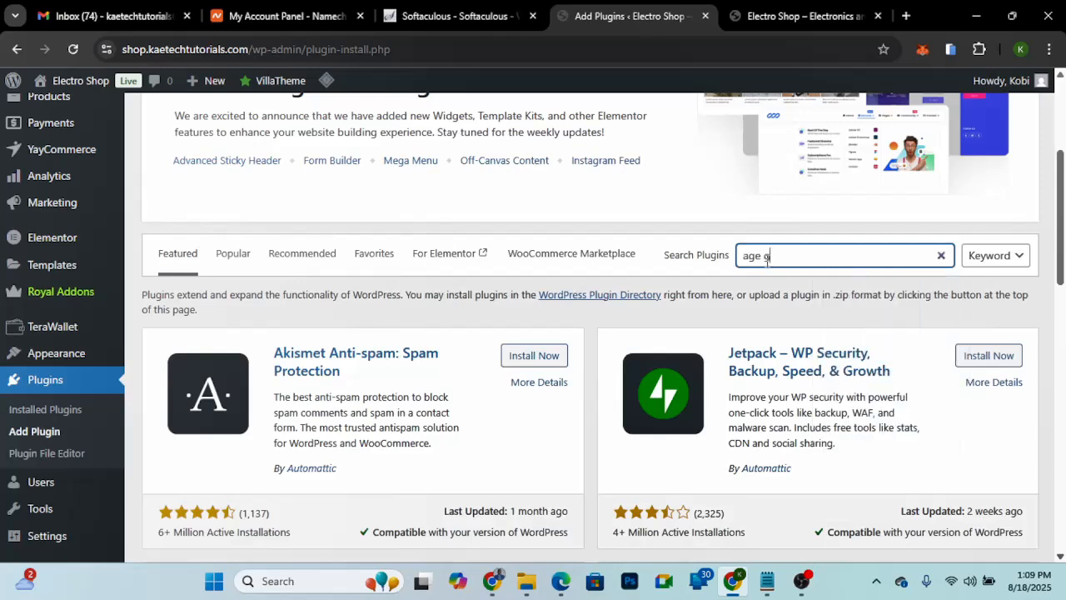
{"action": "type", "text": "ate"}
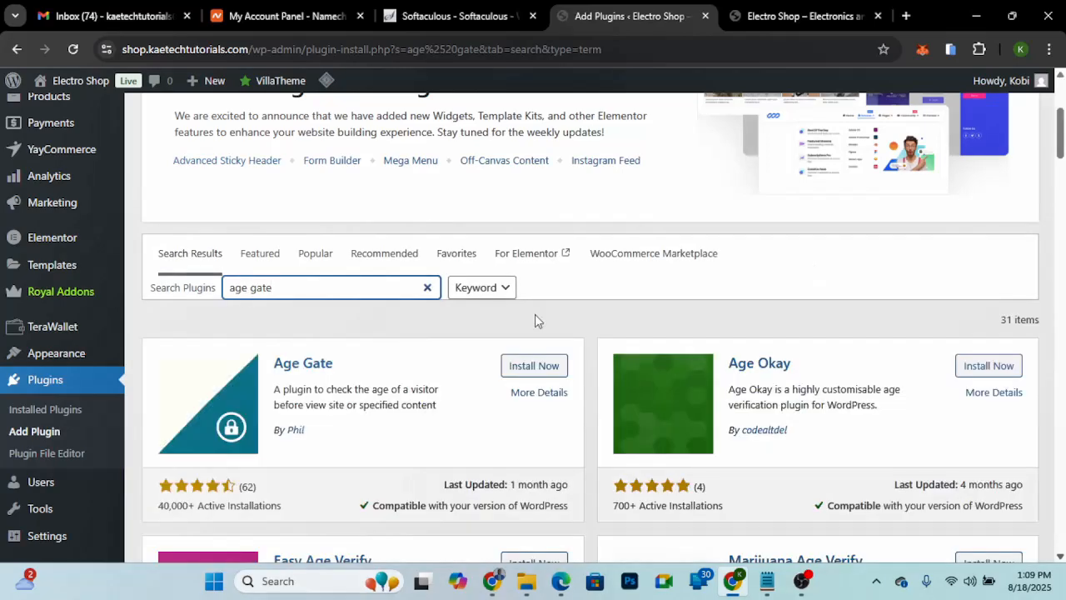
- Install and activate the Age Gate plugin by Phil from the search results
{"action": "left_click_drag", "start_coordinate": [535, 314], "coordinate": [353, 319]}
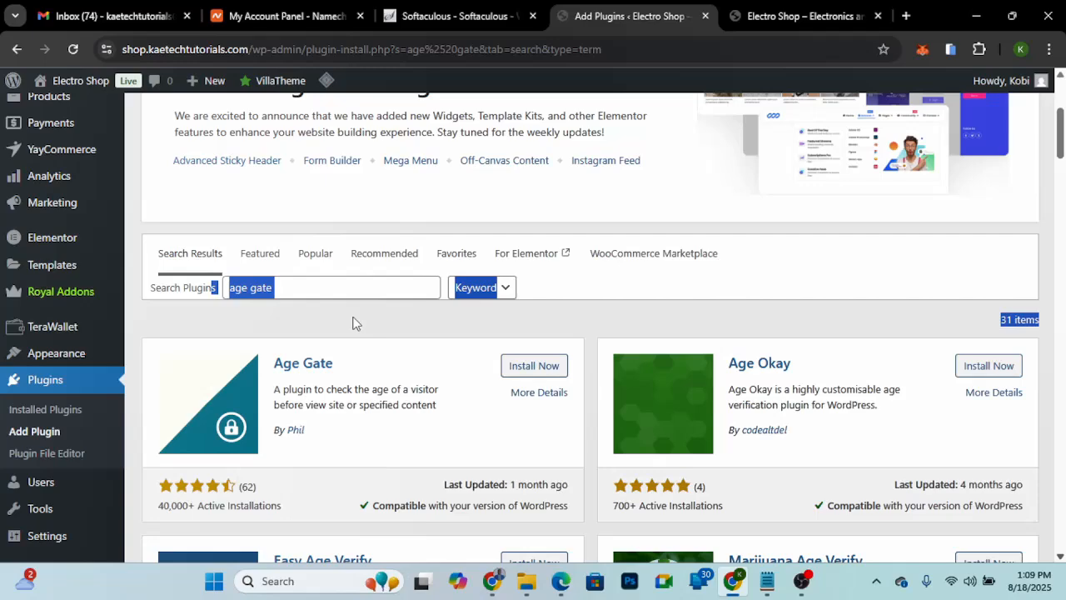
{"action": "left_click", "coordinate": [354, 323]}
{"action": "scroll", "coordinate": [371, 272], "scroll_direction": "down", "scroll_amount": 2}
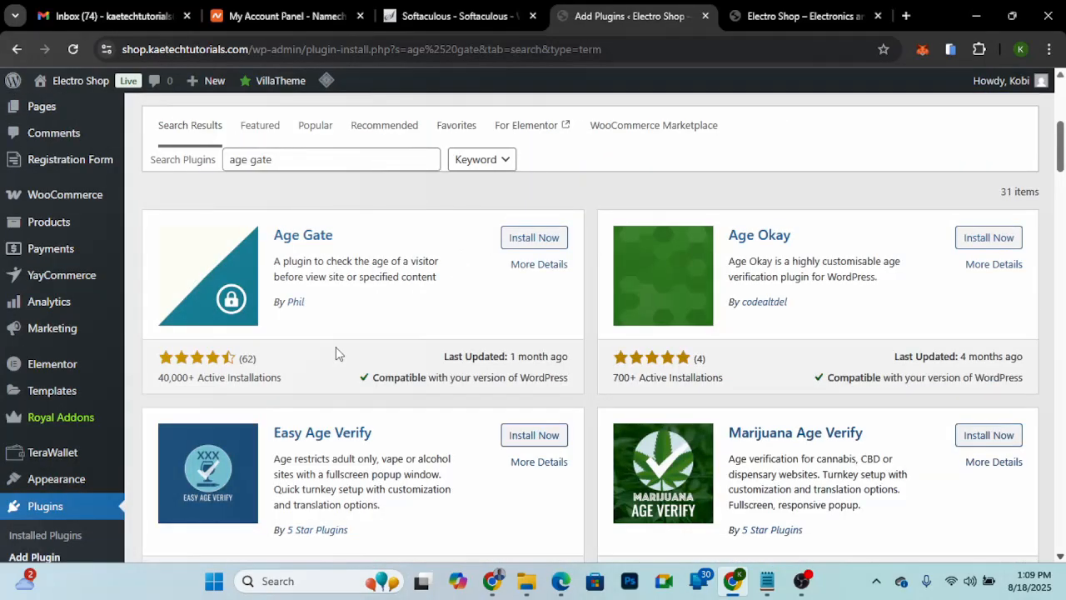
{"action": "scroll", "coordinate": [375, 345], "scroll_direction": "down", "scroll_amount": 3}
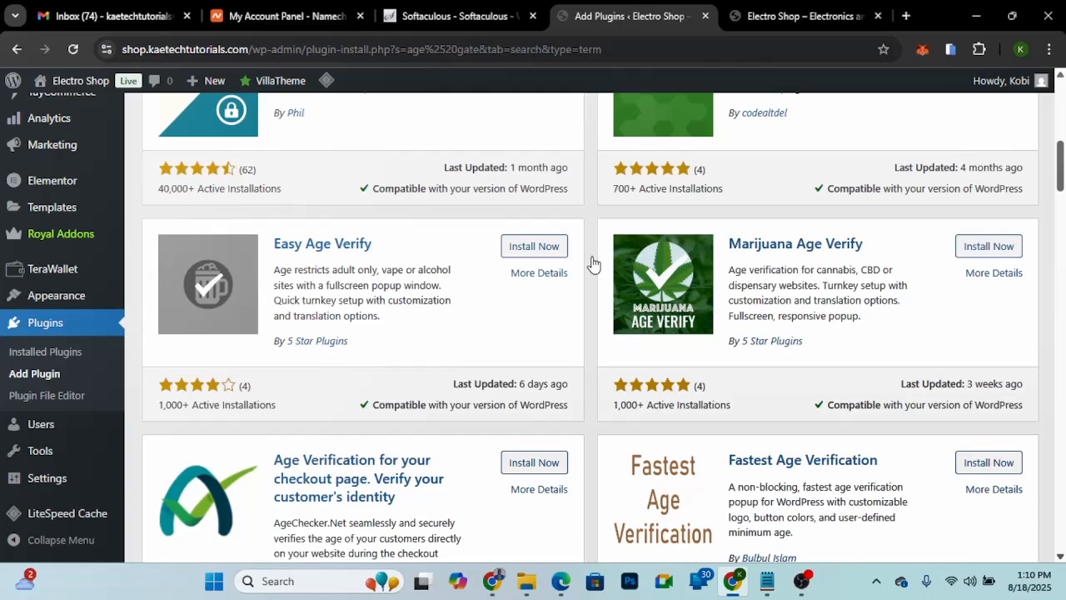
{"action": "scroll", "coordinate": [385, 229], "scroll_direction": "up", "scroll_amount": 2}
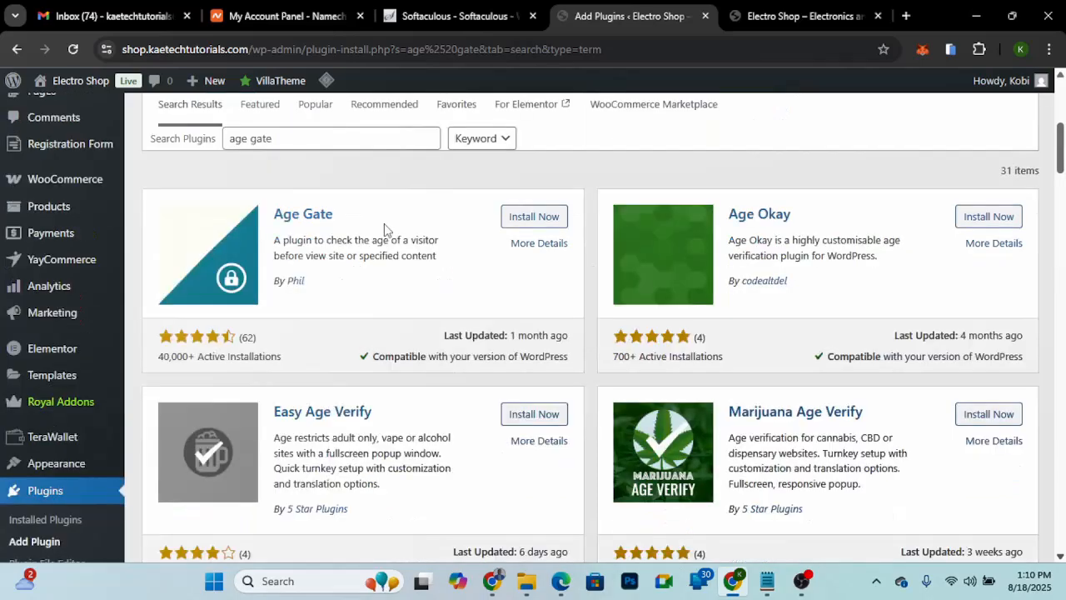
{"action": "left_click", "coordinate": [535, 218]}
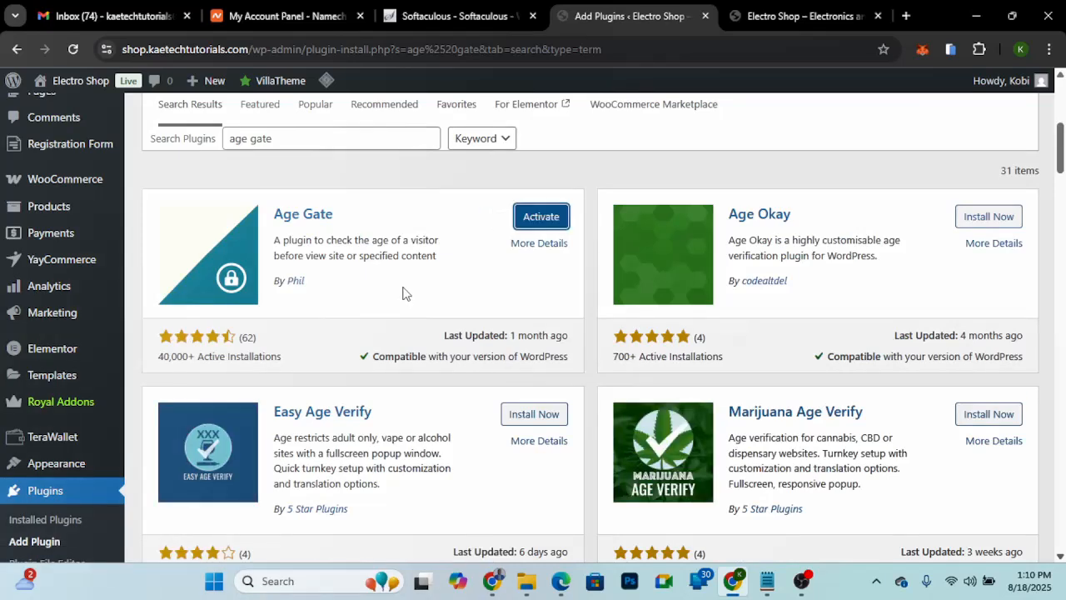
{"action": "left_click", "coordinate": [543, 218]}
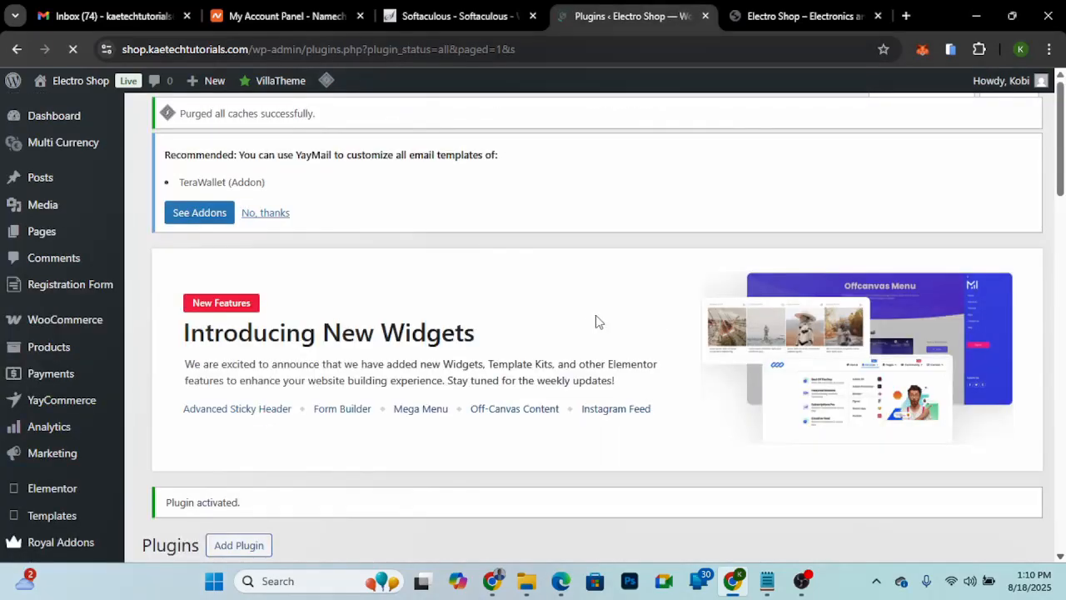
- Open the settings of the Age Gate plugin from the list of installed plugins
{"action": "scroll", "coordinate": [597, 322], "scroll_direction": "down", "scroll_amount": 3}
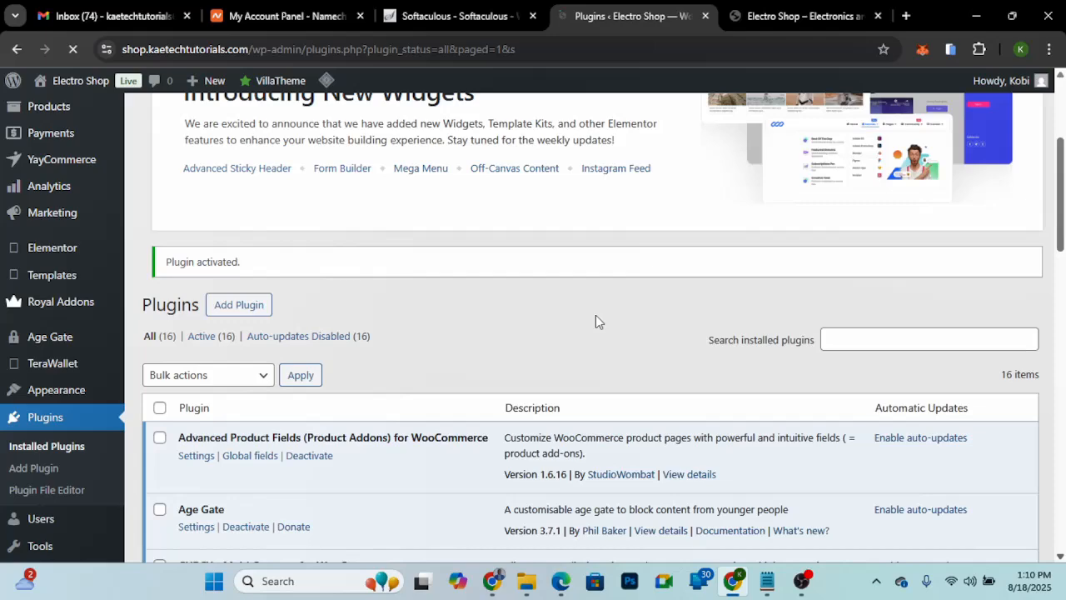
{"action": "scroll", "coordinate": [596, 317], "scroll_direction": "down", "scroll_amount": 2}
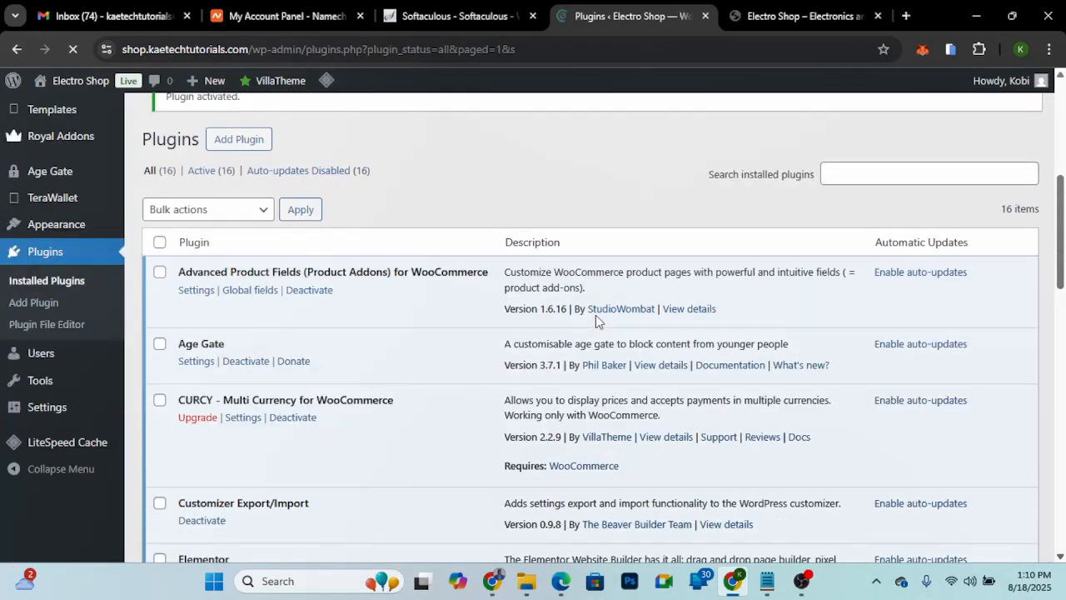
{"action": "scroll", "coordinate": [596, 315], "scroll_direction": "down", "scroll_amount": 1}
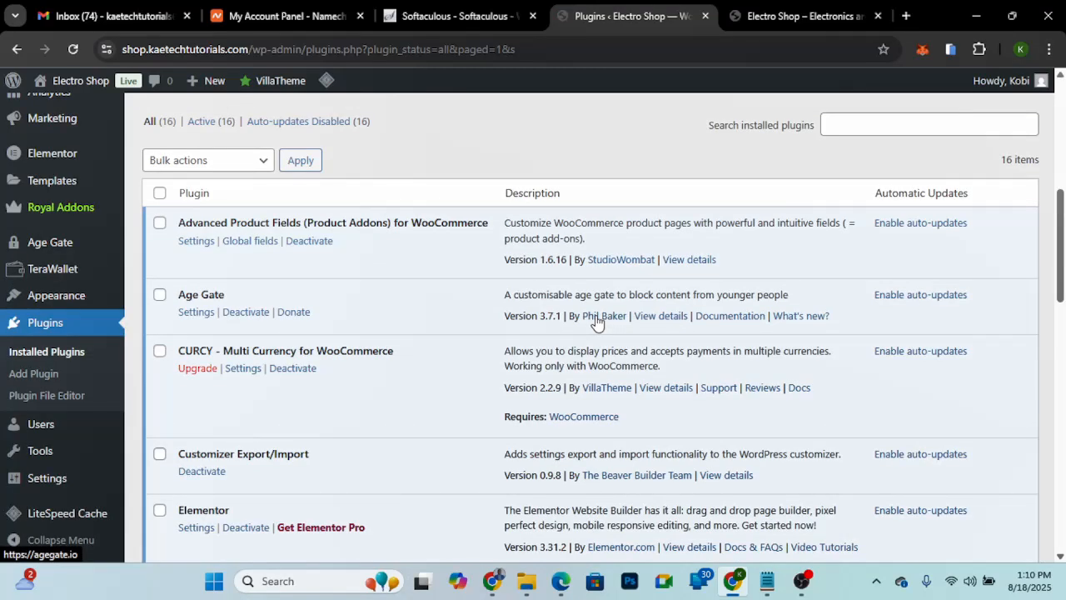
{"action": "left_click", "coordinate": [197, 313]}
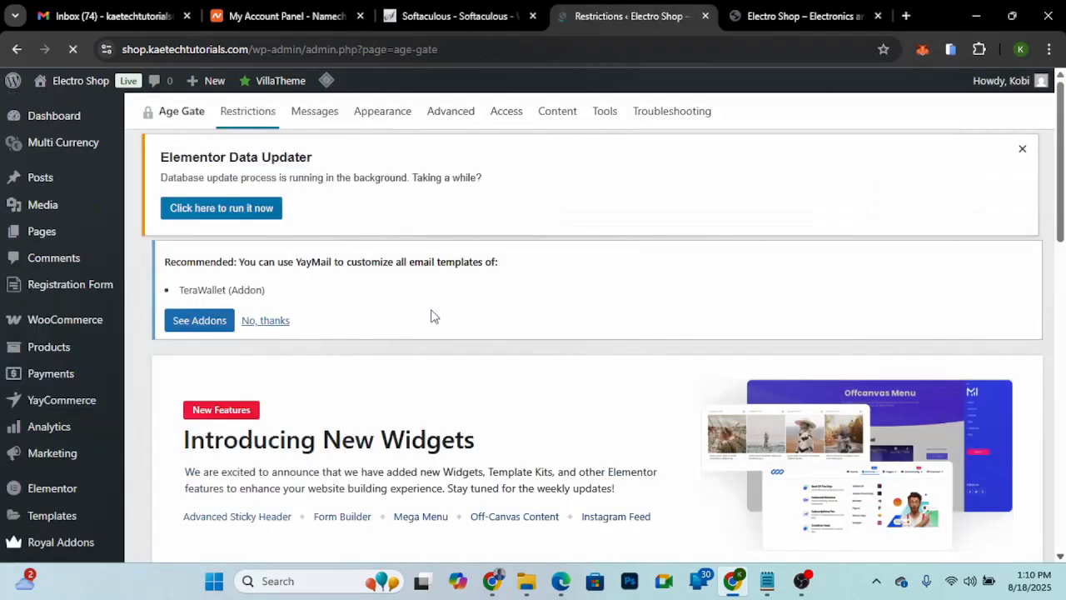
- Try Selected content for Restrict and the Varied ages option, returning them to All content and off
{"action": "scroll", "coordinate": [433, 310], "scroll_direction": "down", "scroll_amount": 4}
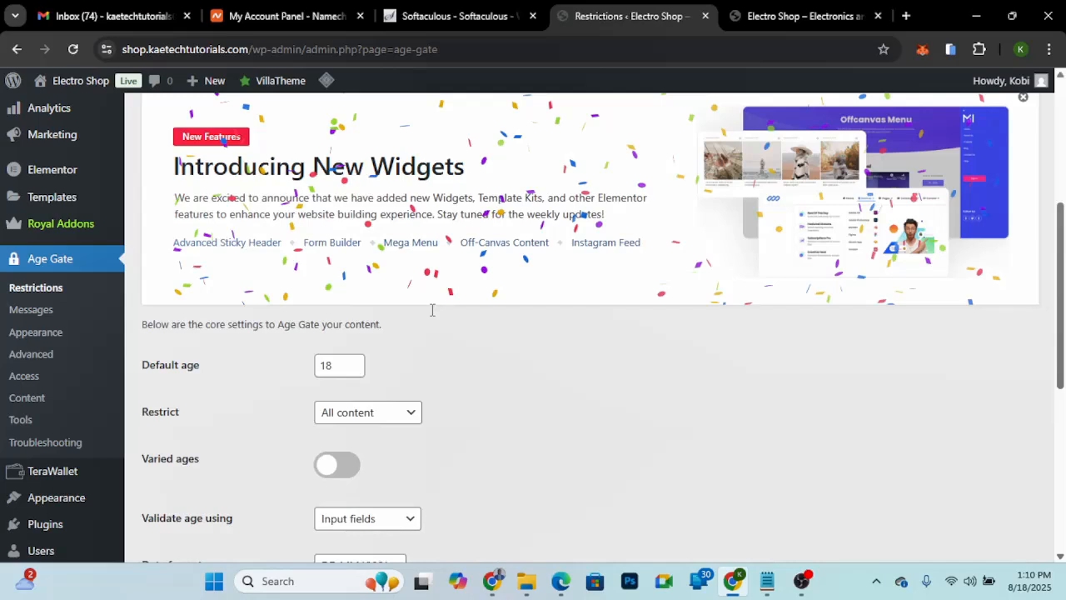
{"action": "scroll", "coordinate": [432, 310], "scroll_direction": "down", "scroll_amount": 1}
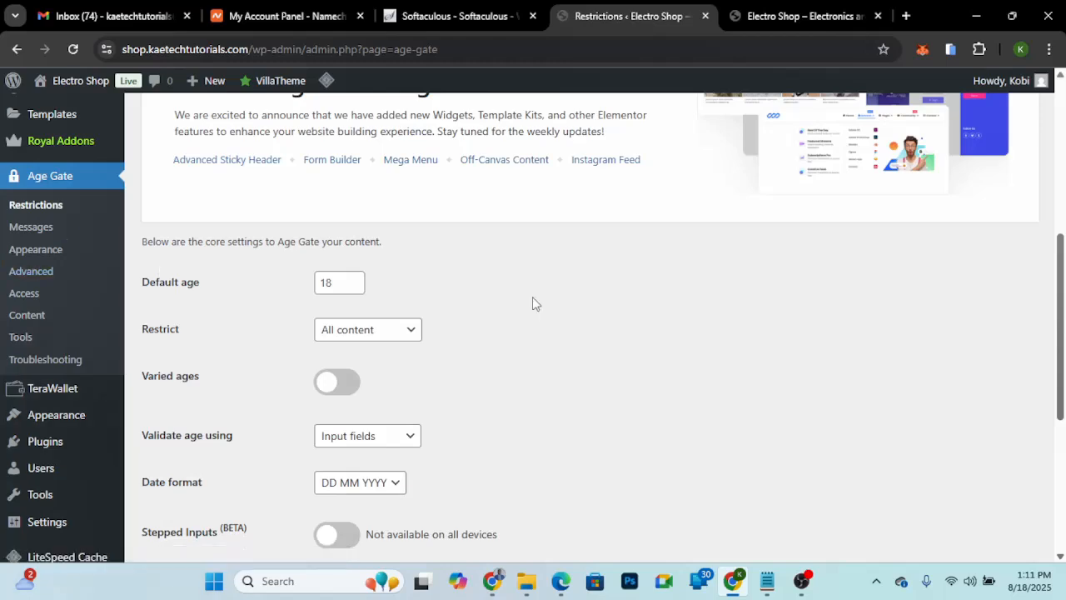
{"action": "scroll", "coordinate": [534, 303], "scroll_direction": "down", "scroll_amount": 2}
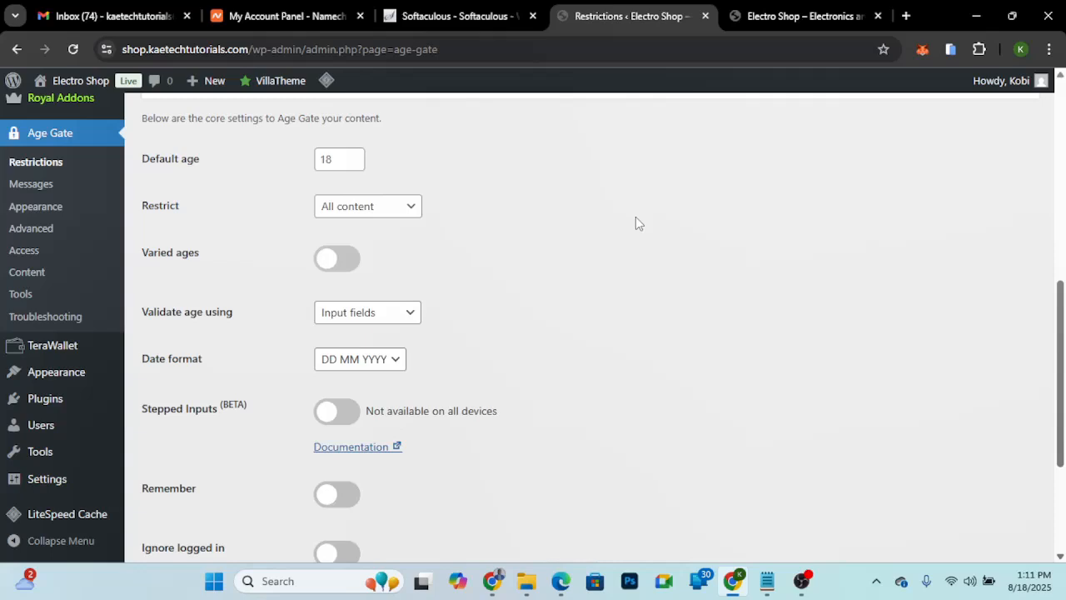
{"action": "scroll", "coordinate": [636, 224], "scroll_direction": "down", "scroll_amount": 1}
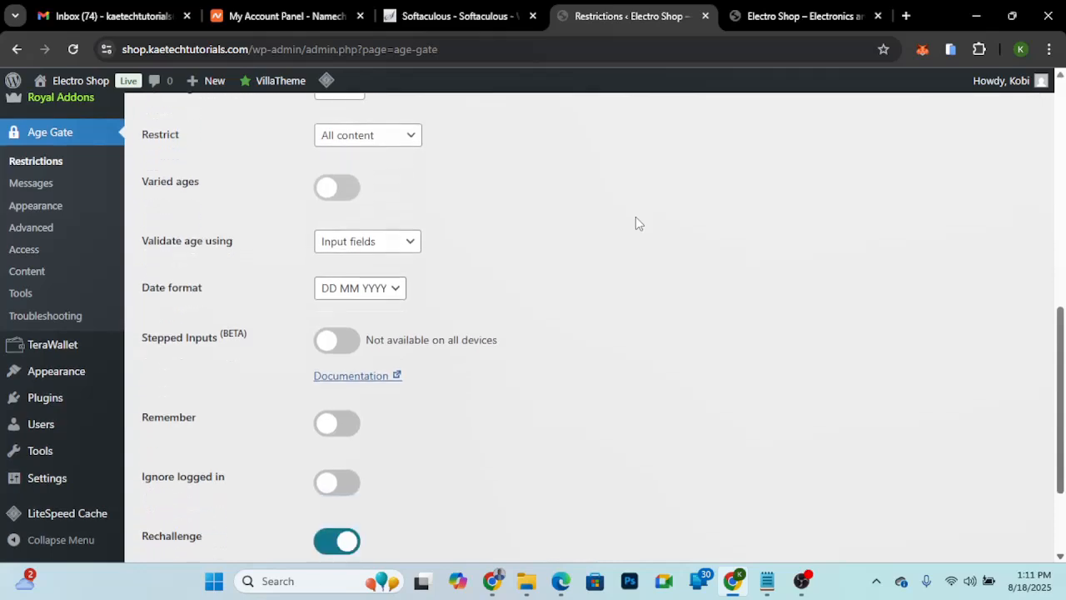
{"action": "scroll", "coordinate": [636, 223], "scroll_direction": "up", "scroll_amount": 2}
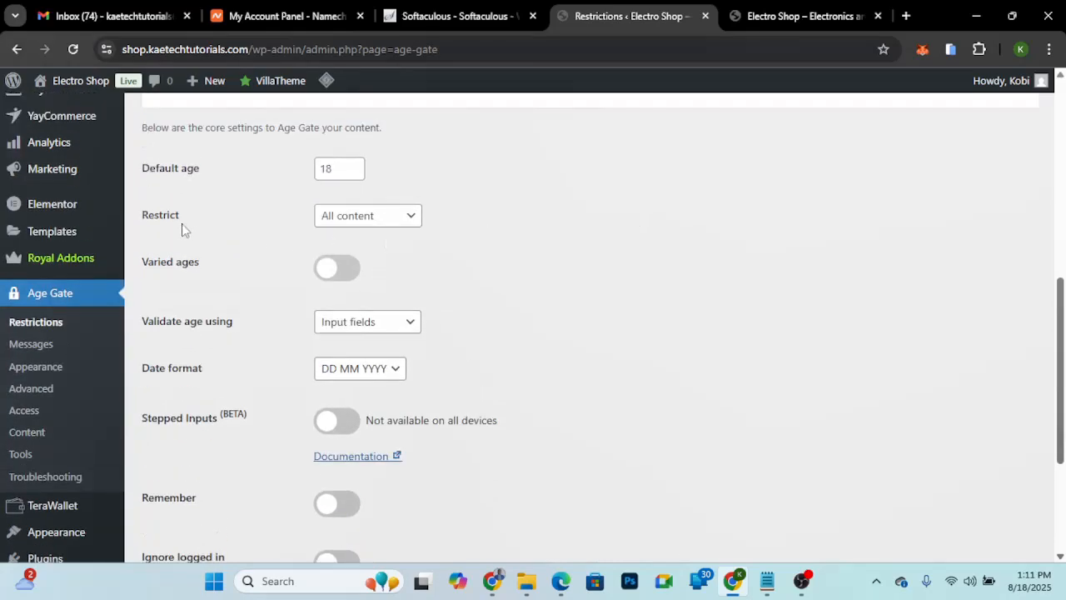
{"action": "left_click", "coordinate": [394, 220]}
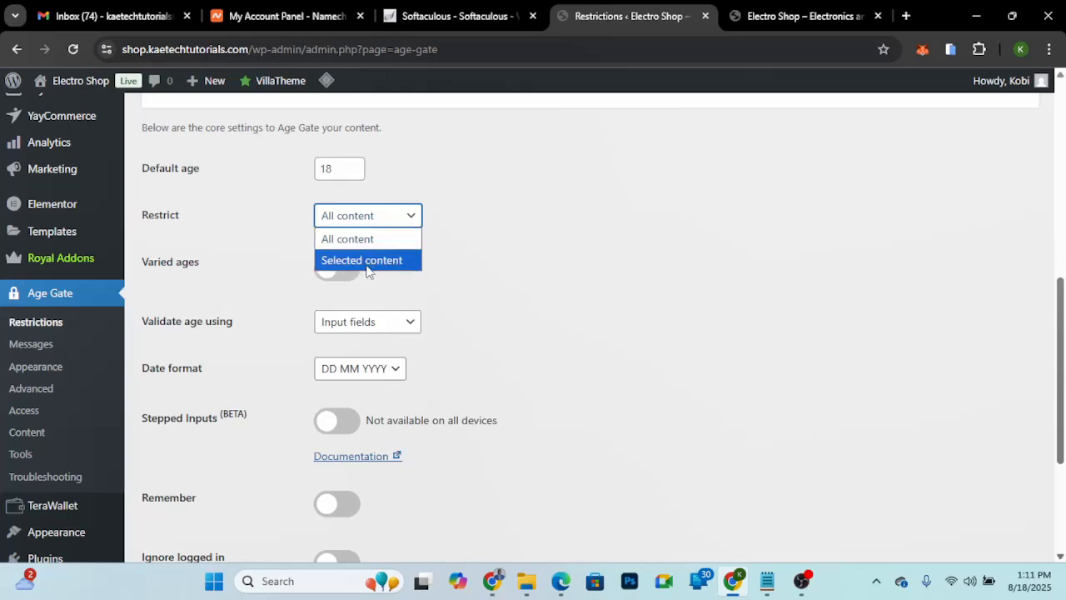
{"action": "left_click", "coordinate": [380, 261]}
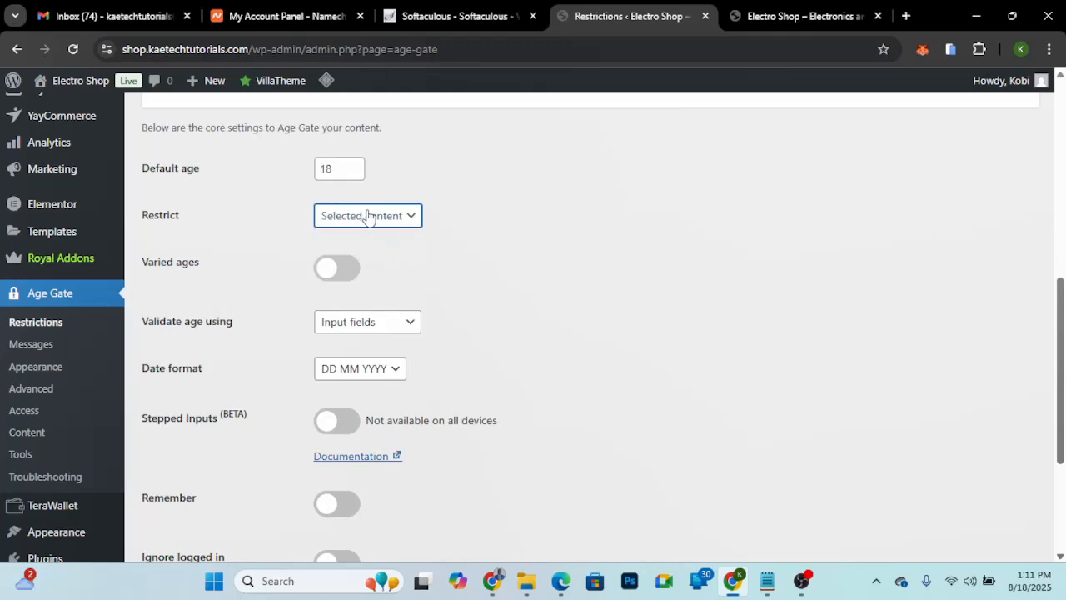
{"action": "left_click", "coordinate": [376, 222]}
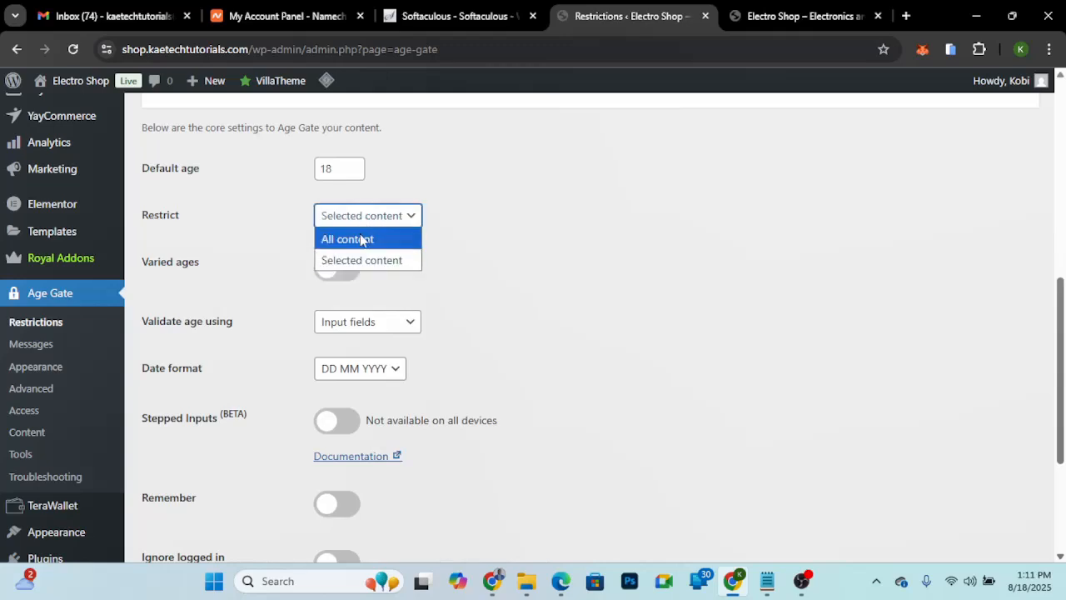
{"action": "left_click", "coordinate": [359, 242]}
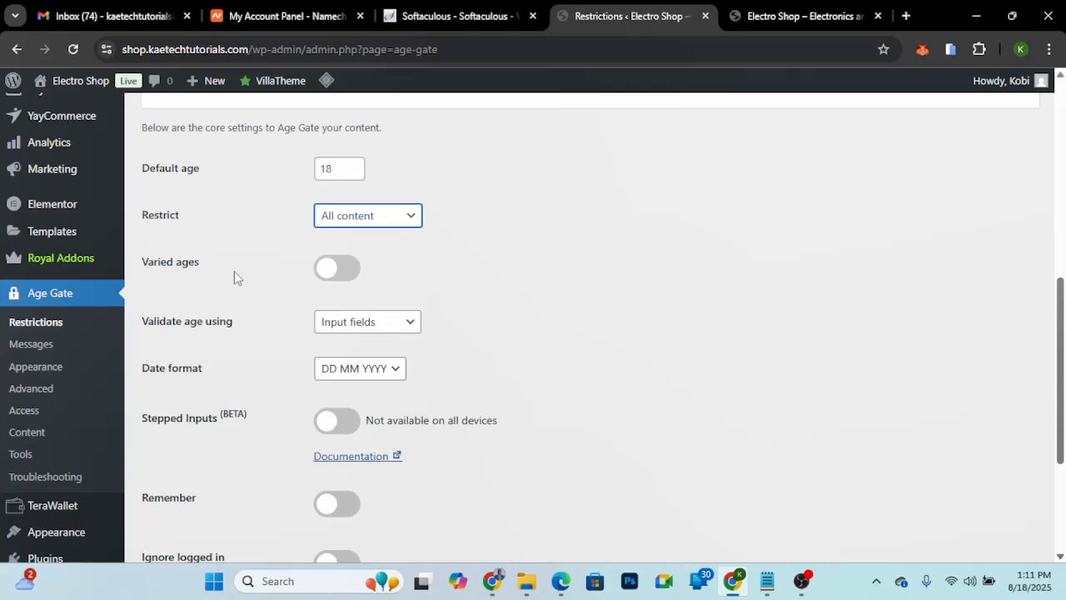
{"action": "left_click", "coordinate": [338, 272]}
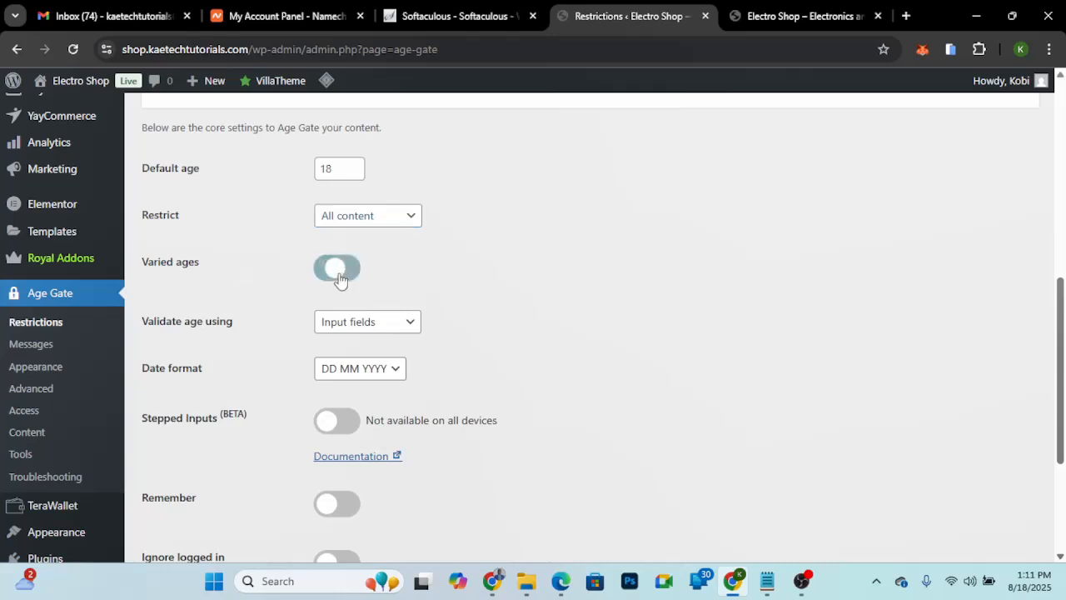
{"action": "left_click", "coordinate": [330, 275]}
- Set the age validation method to Yes/No buttons and the button order to Yes then No
{"action": "scroll", "coordinate": [492, 334], "scroll_direction": "down", "scroll_amount": 2}
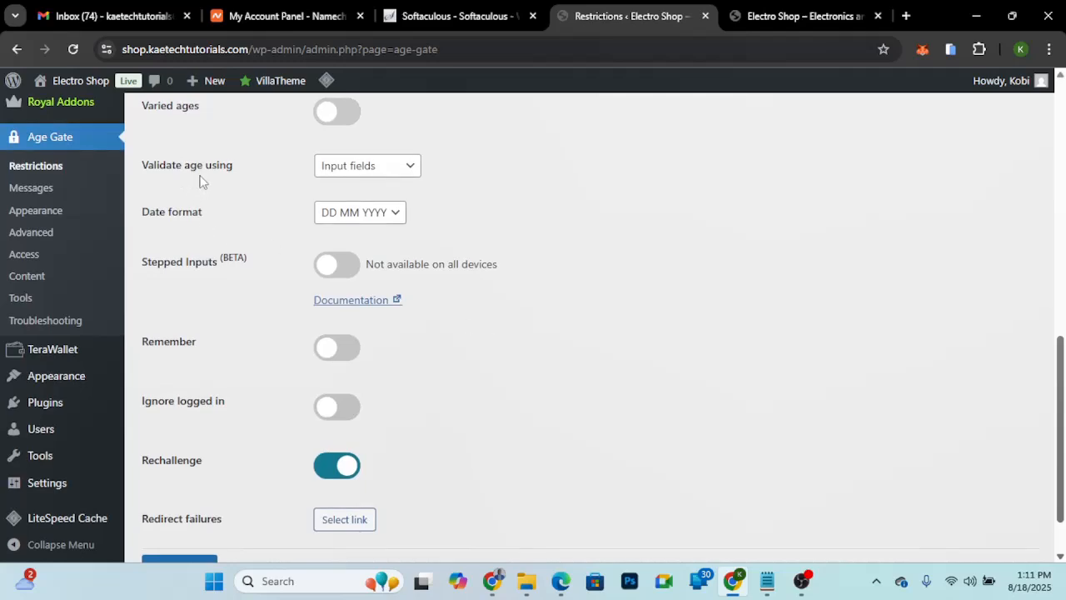
{"action": "left_click", "coordinate": [348, 171]}
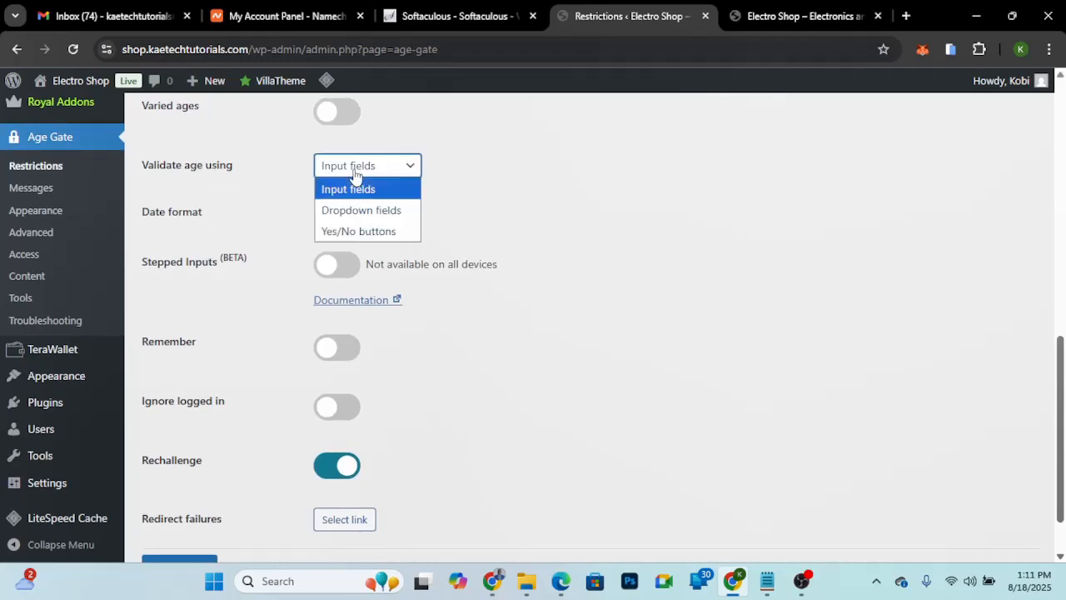
{"action": "left_click", "coordinate": [362, 231]}
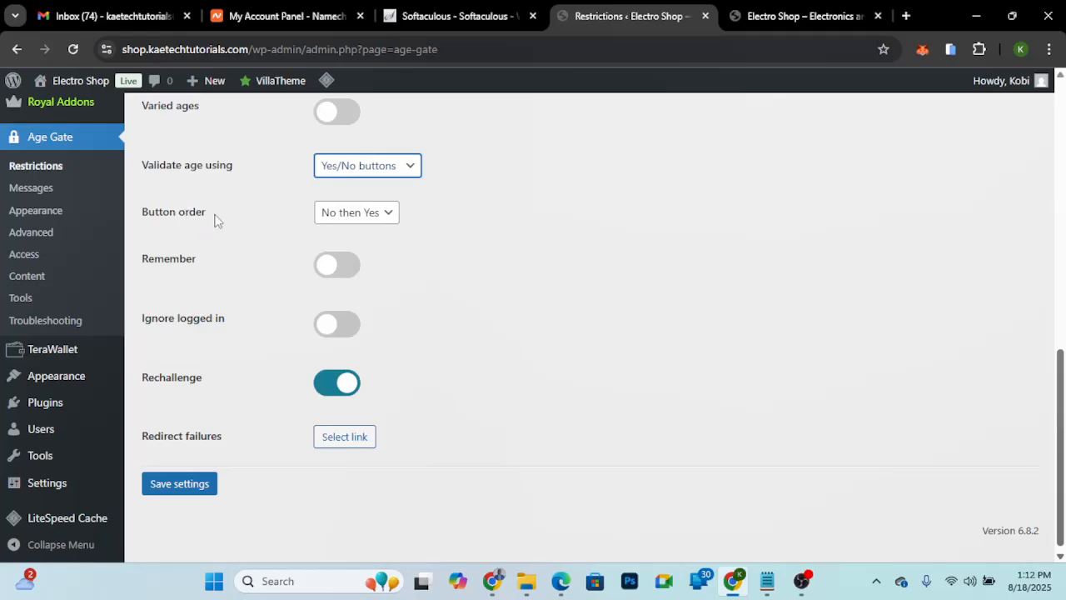
{"action": "left_click", "coordinate": [367, 214]}
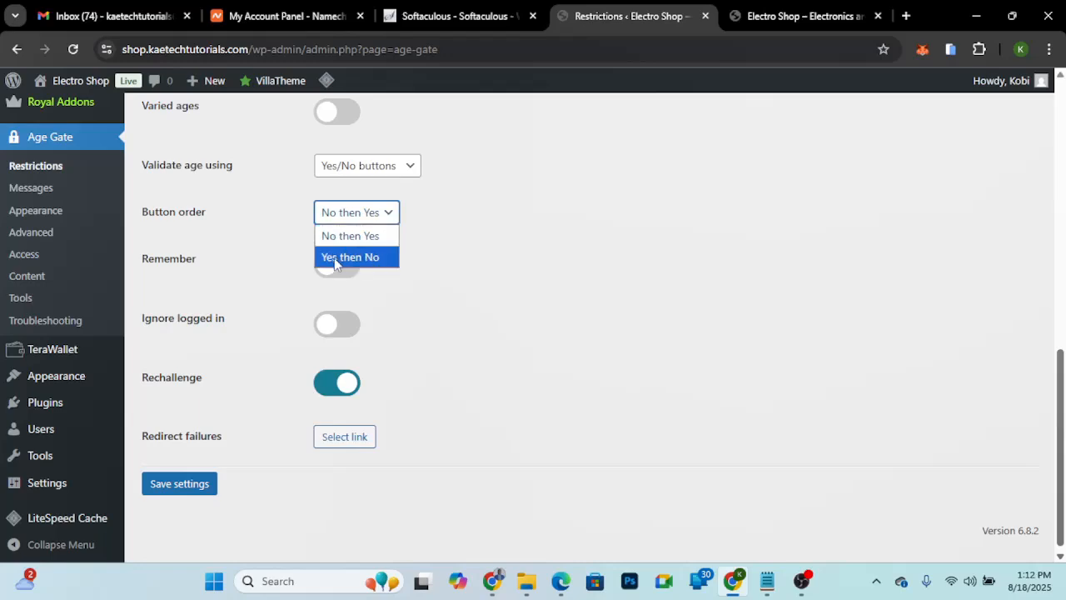
{"action": "left_click", "coordinate": [375, 260]}
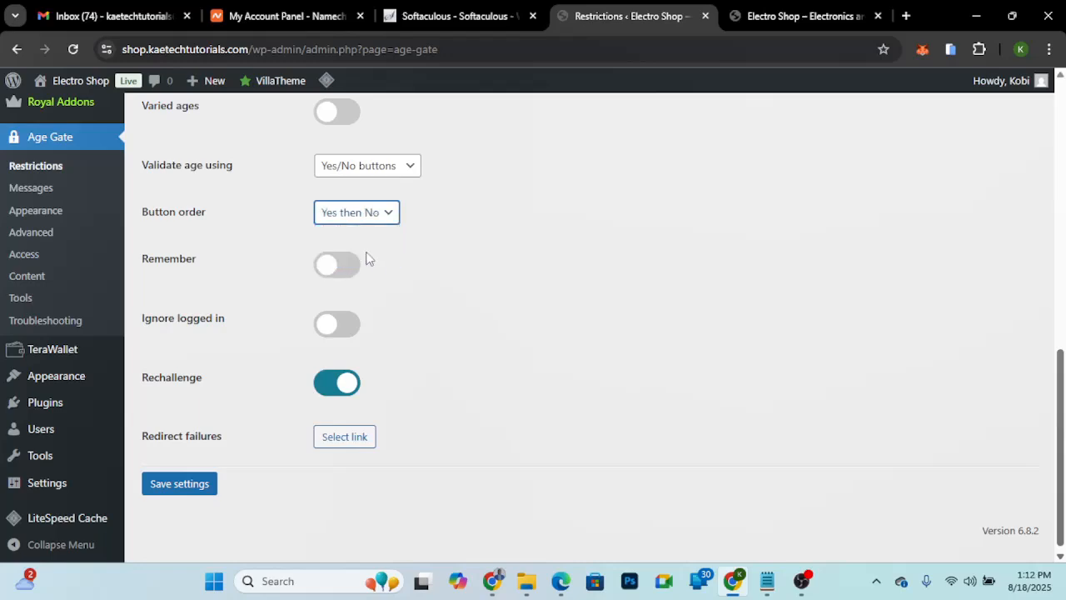
- Try switching the Remember, Ignore logged in and Rechallenge options, returning each to its original state
{"action": "scroll", "coordinate": [392, 302], "scroll_direction": "up", "scroll_amount": 1}
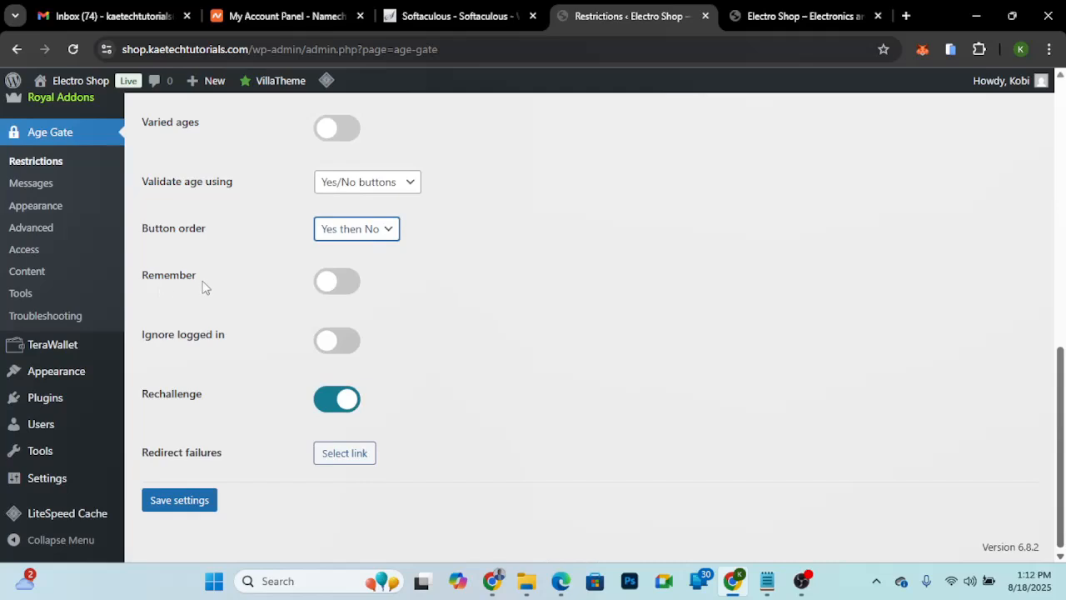
{"action": "left_click", "coordinate": [342, 282]}
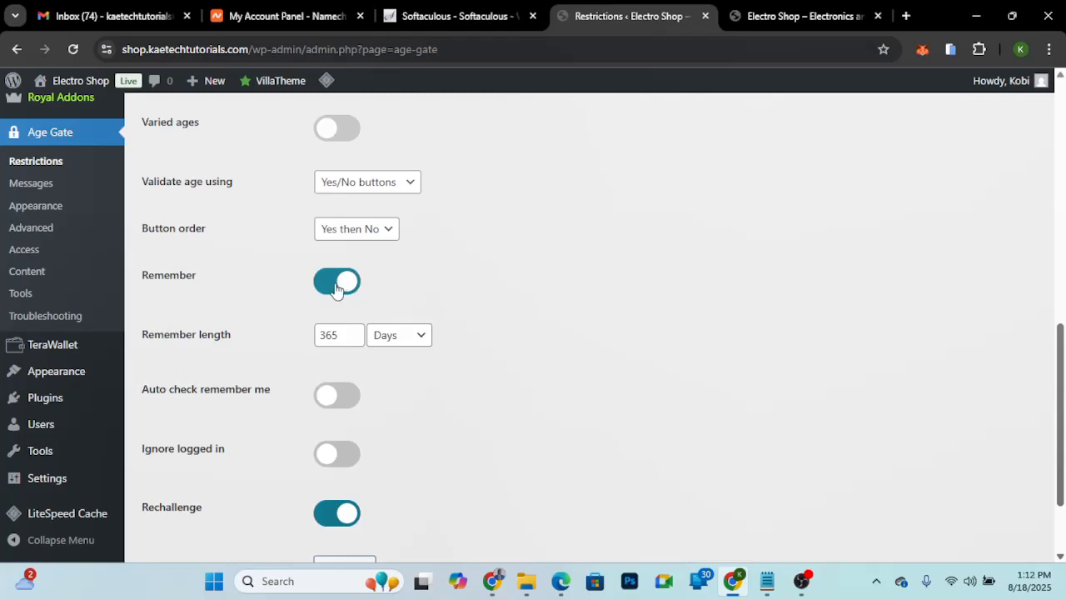
{"action": "left_click", "coordinate": [336, 287]}
{"action": "left_click", "coordinate": [336, 286]}
{"action": "left_click", "coordinate": [330, 296]}
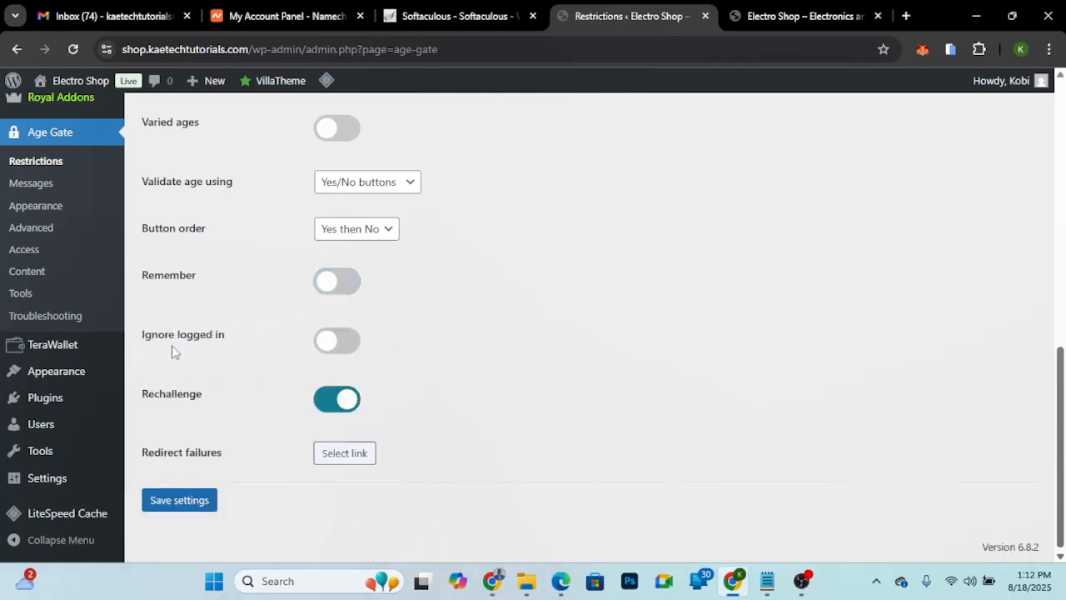
{"action": "left_click", "coordinate": [341, 348]}
{"action": "left_click", "coordinate": [336, 348]}
{"action": "left_click", "coordinate": [339, 407]}
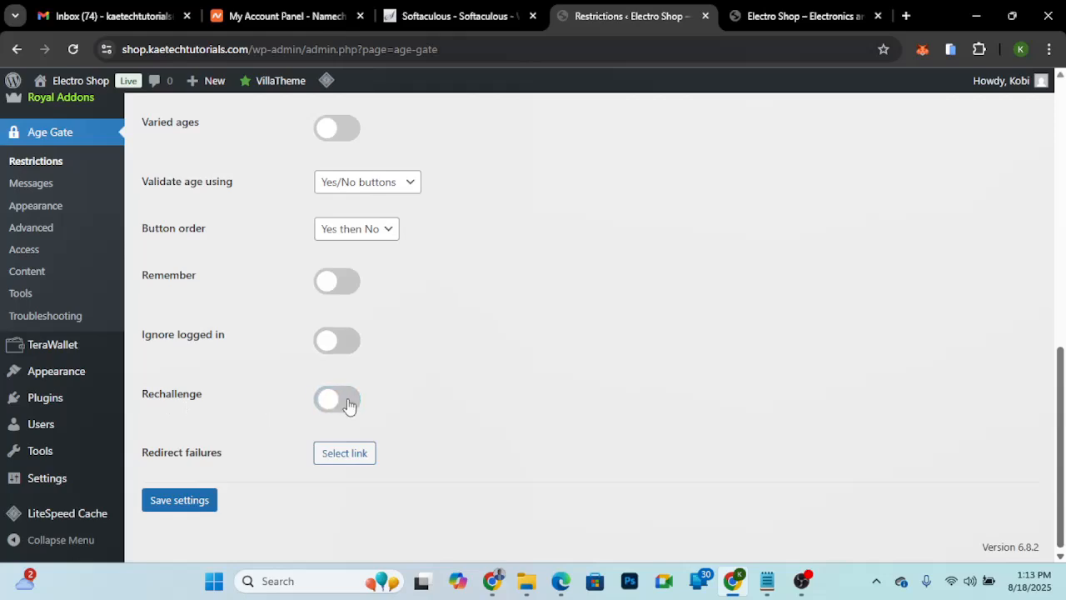
{"action": "left_click", "coordinate": [341, 405]}
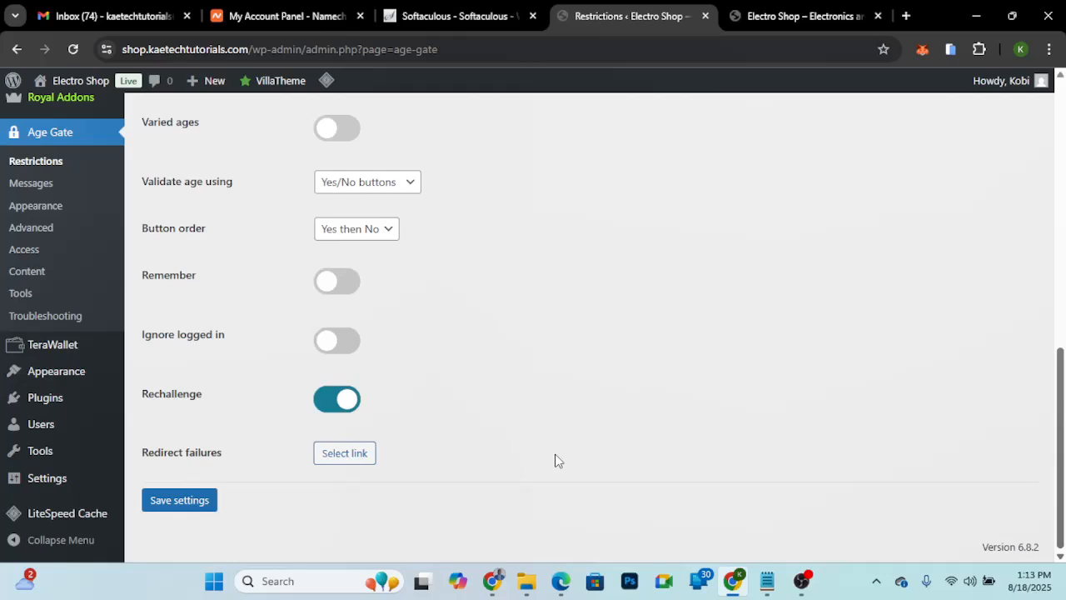
{"action": "left_click", "coordinate": [353, 461]}
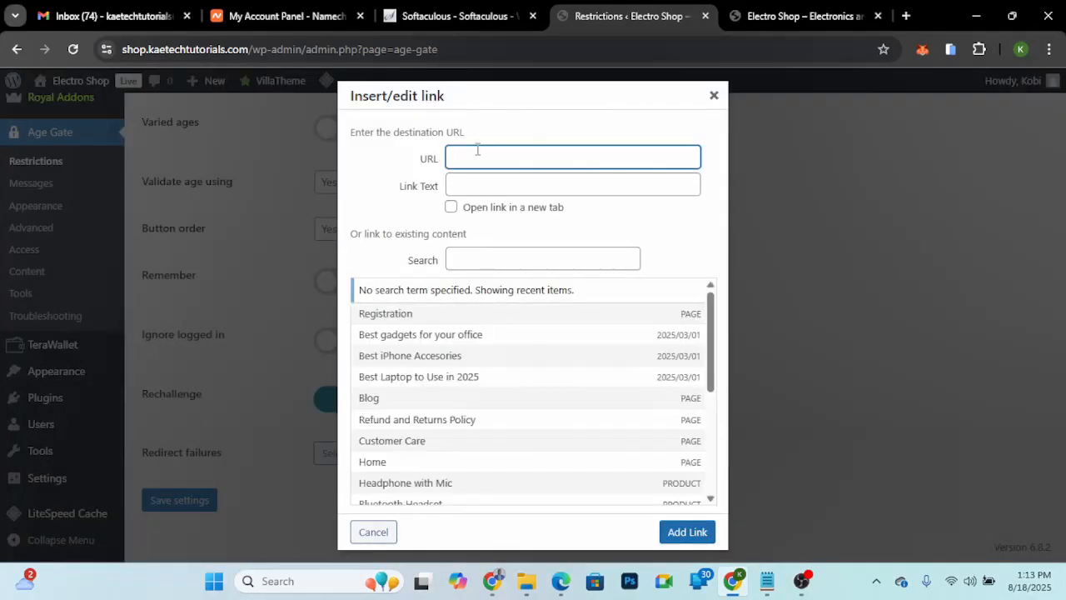
{"action": "type", "text": "youtube.com/@kae"}
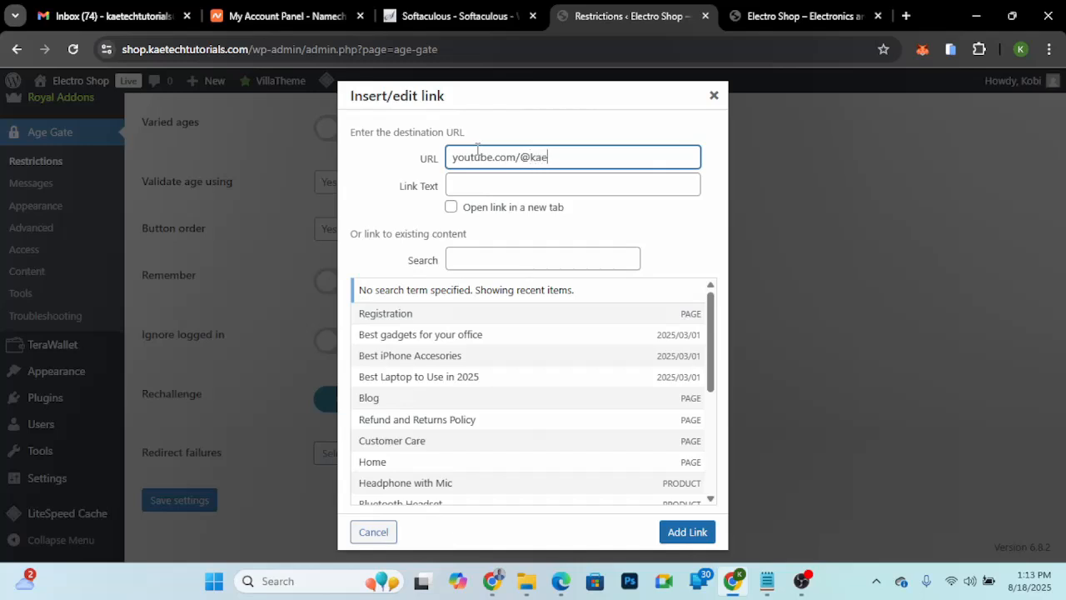
{"action": "type", "text": "techdigital"}
{"action": "left_click", "coordinate": [455, 183]}
{"action": "type", "text": "YouTube"}
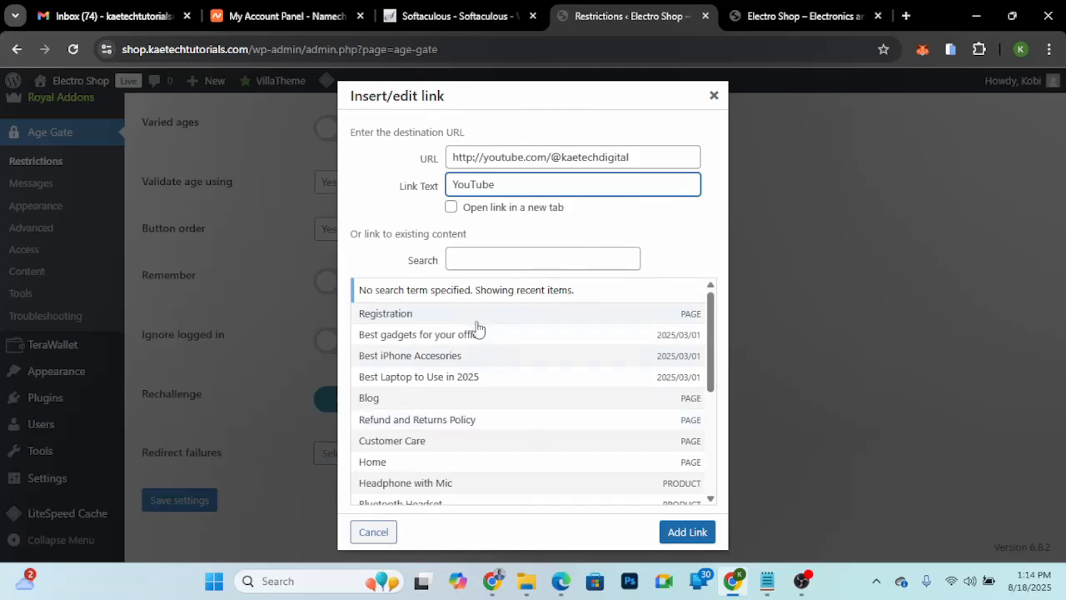
{"action": "left_click", "coordinate": [681, 533]}
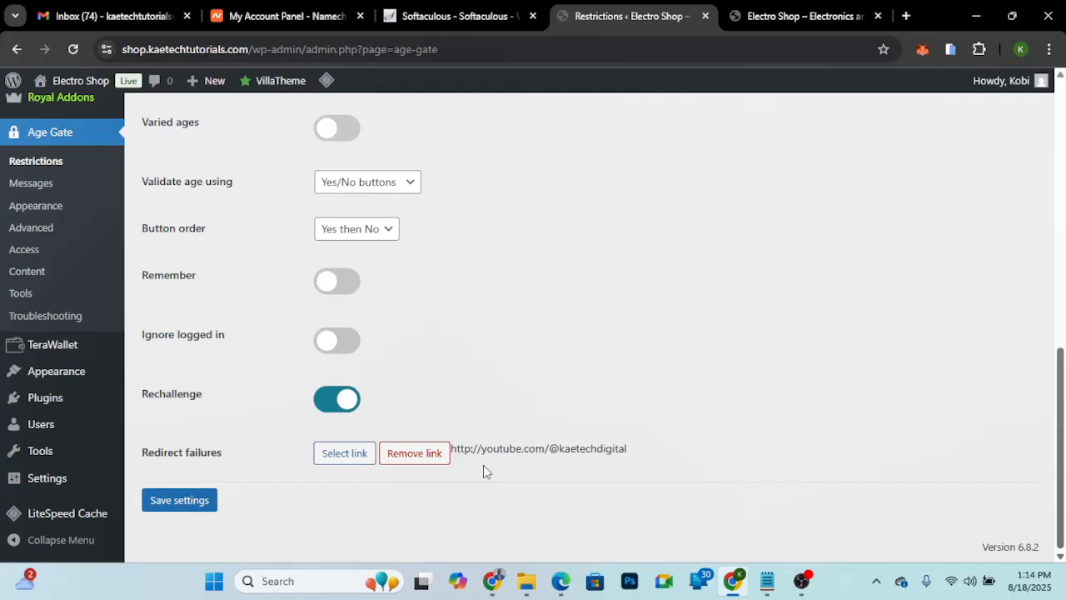
{"action": "left_click", "coordinate": [185, 503]}
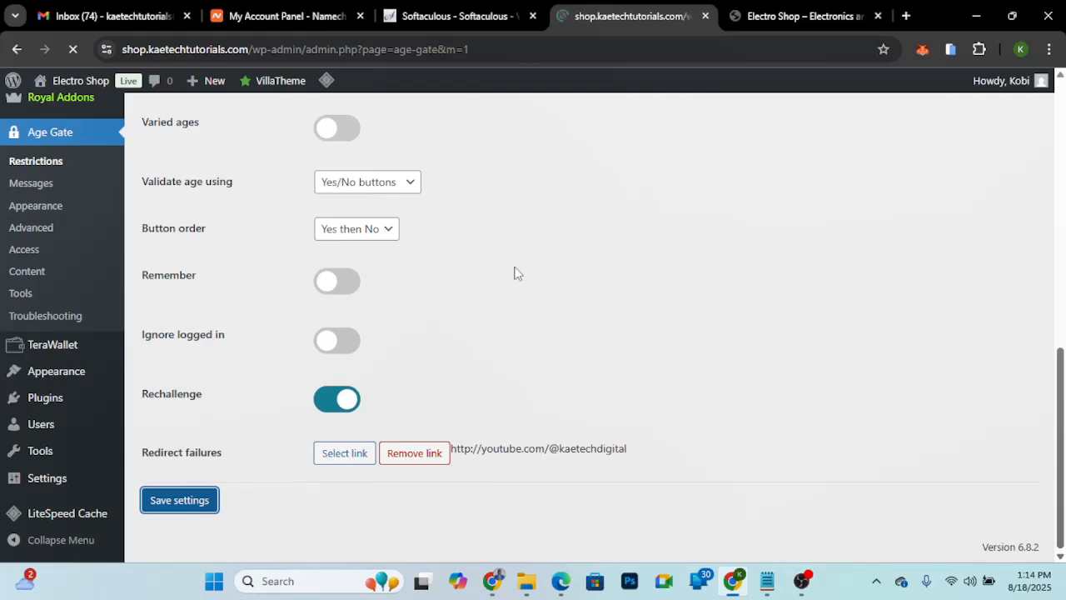
{"action": "left_click", "coordinate": [115, 51]}
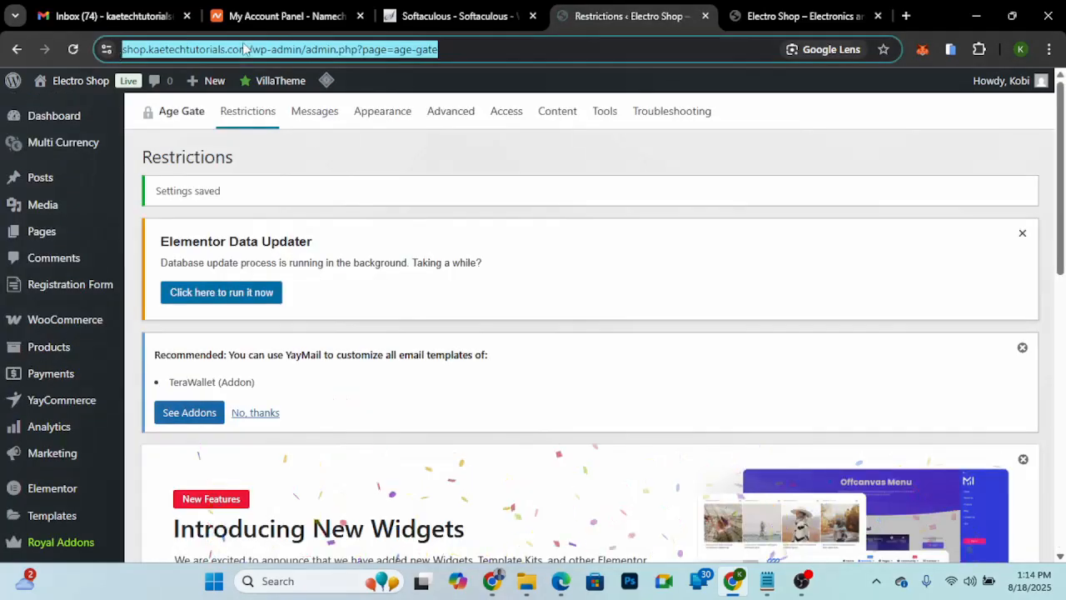
{"action": "left_click", "coordinate": [284, 49]}
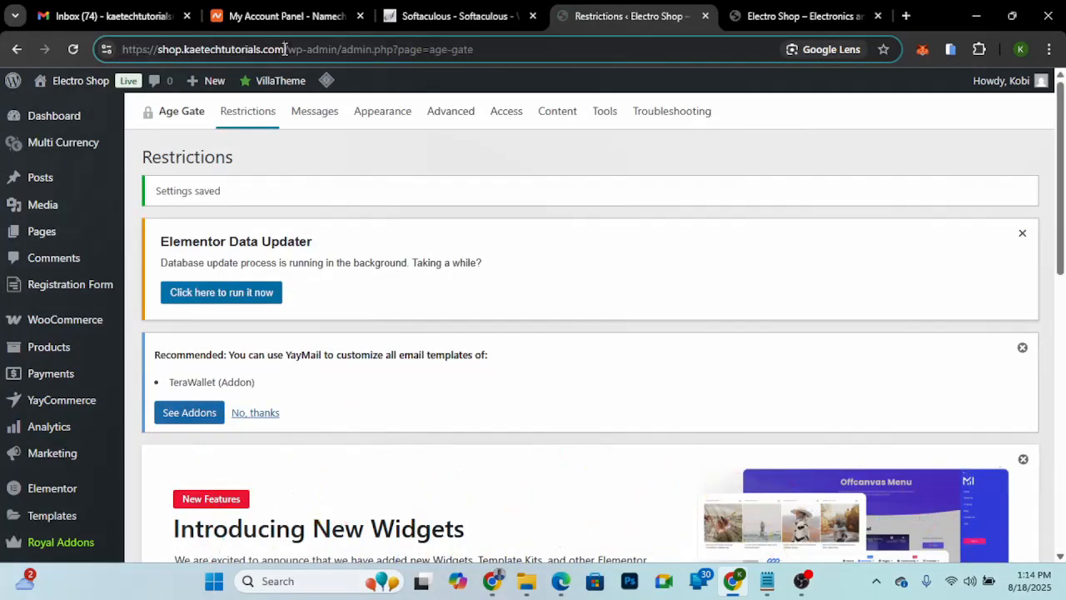
{"action": "left_click_drag", "start_coordinate": [284, 49], "coordinate": [121, 50]}
{"action": "key", "text": "ctrl+c"}
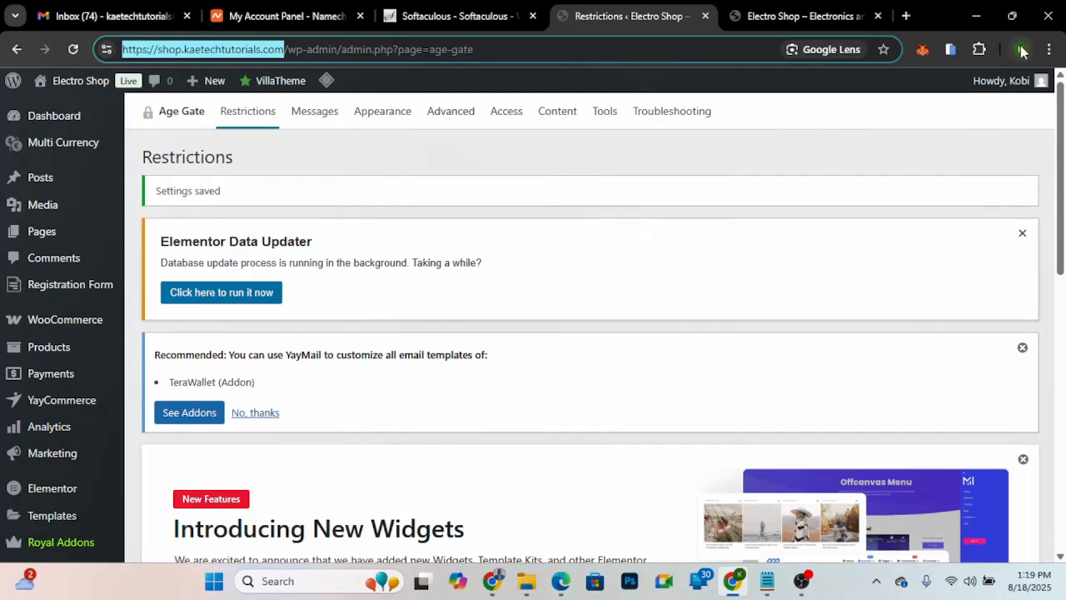
{"action": "left_click", "coordinate": [1021, 50]}
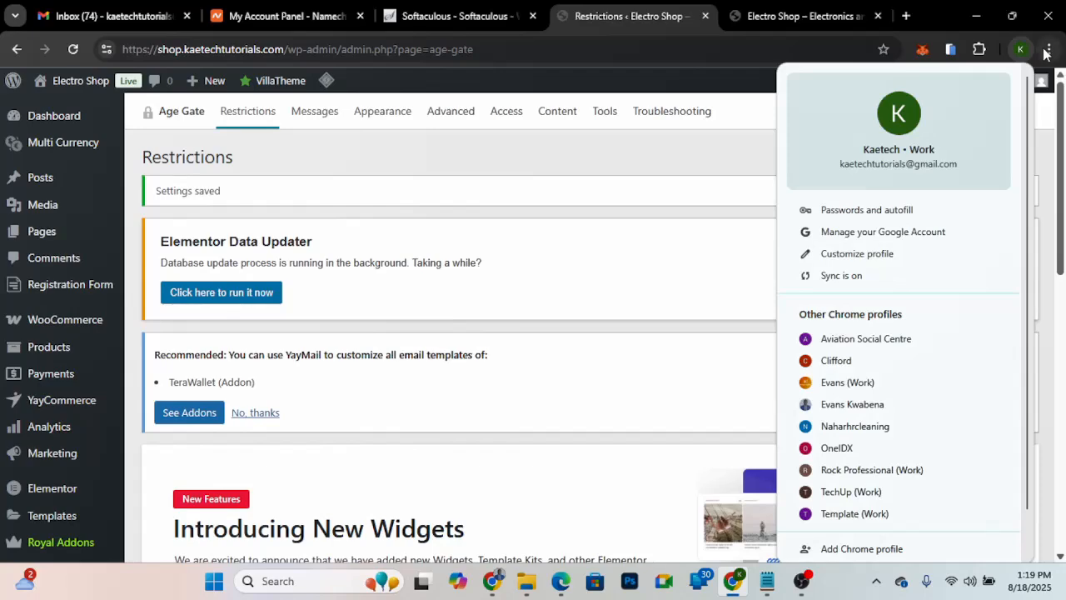
{"action": "left_click", "coordinate": [1049, 49]}
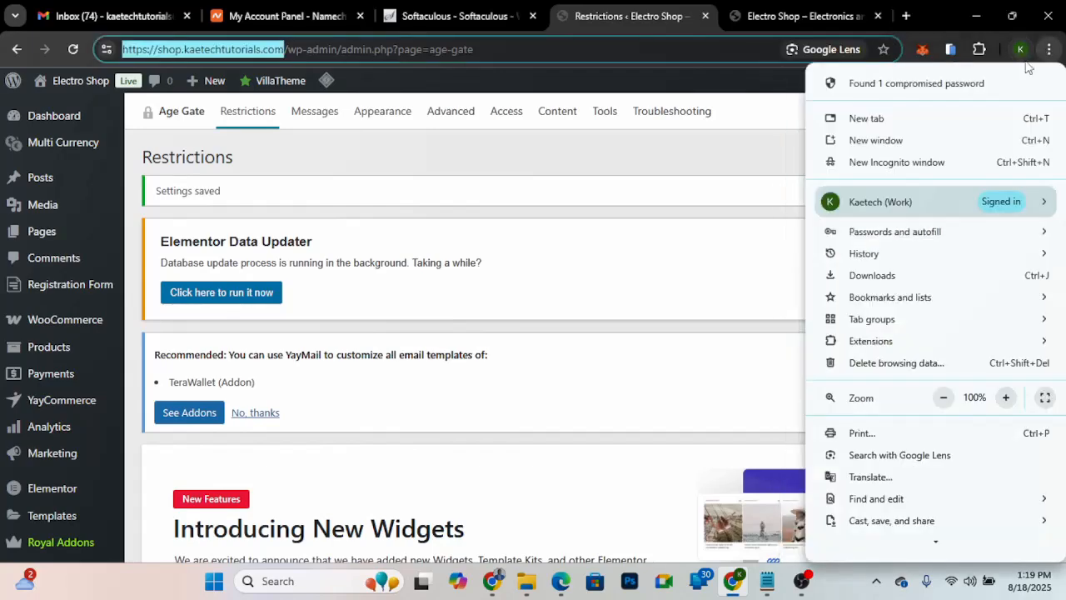
{"action": "left_click", "coordinate": [874, 164]}
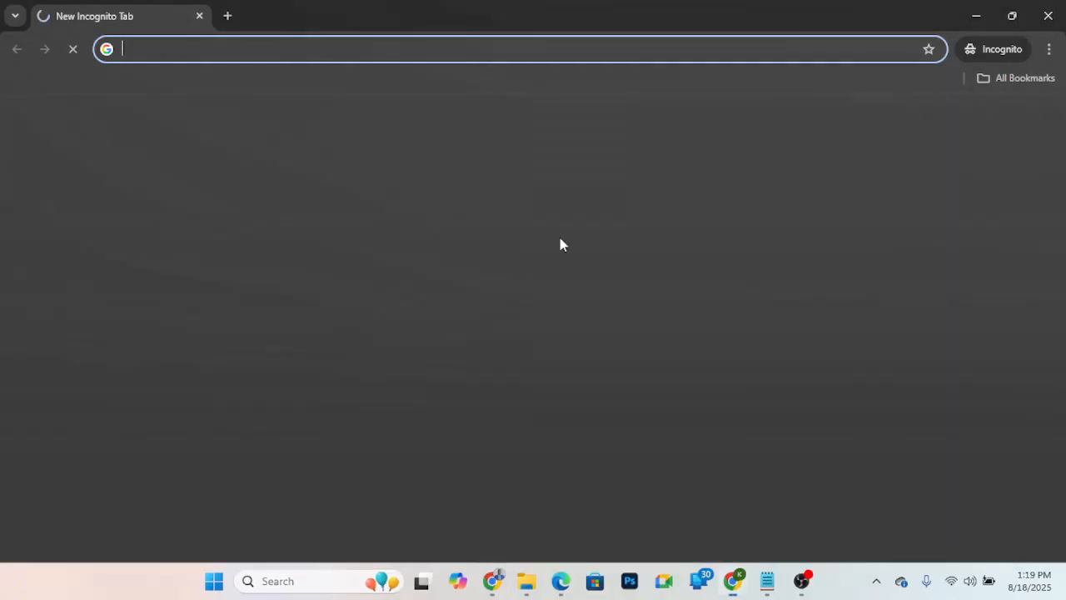
{"action": "key", "text": "ctrl+v"}
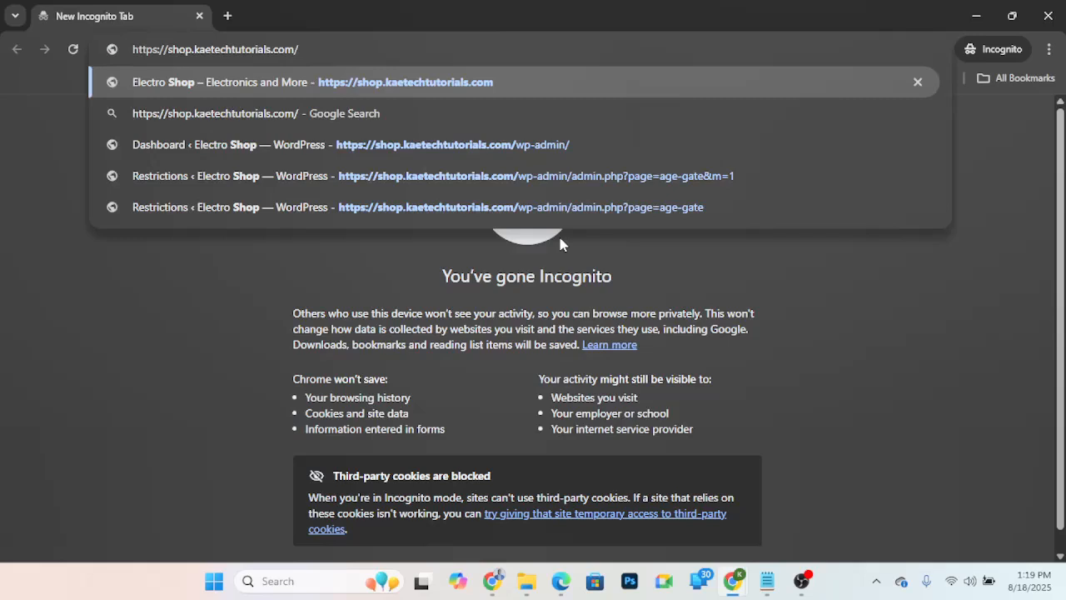
{"action": "key", "text": "Return"}
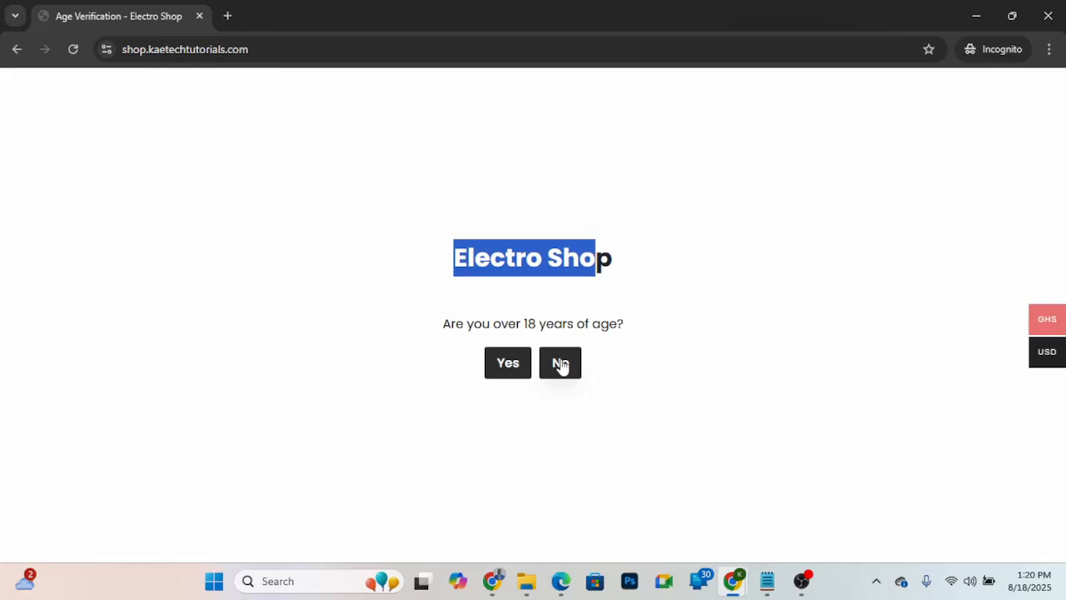
{"action": "left_click", "coordinate": [560, 365]}
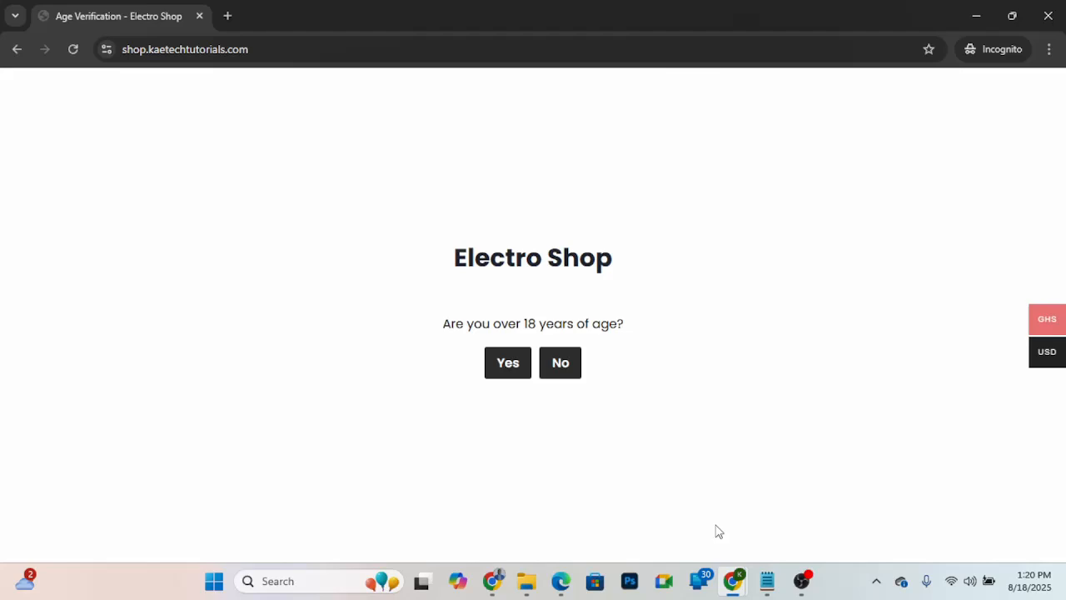
- Return to the site's admin window and set the Age Gate headline message to "You Need to be 18yrs and Above to Visit our Website"
{"action": "key", "text": "alt+Tab"}
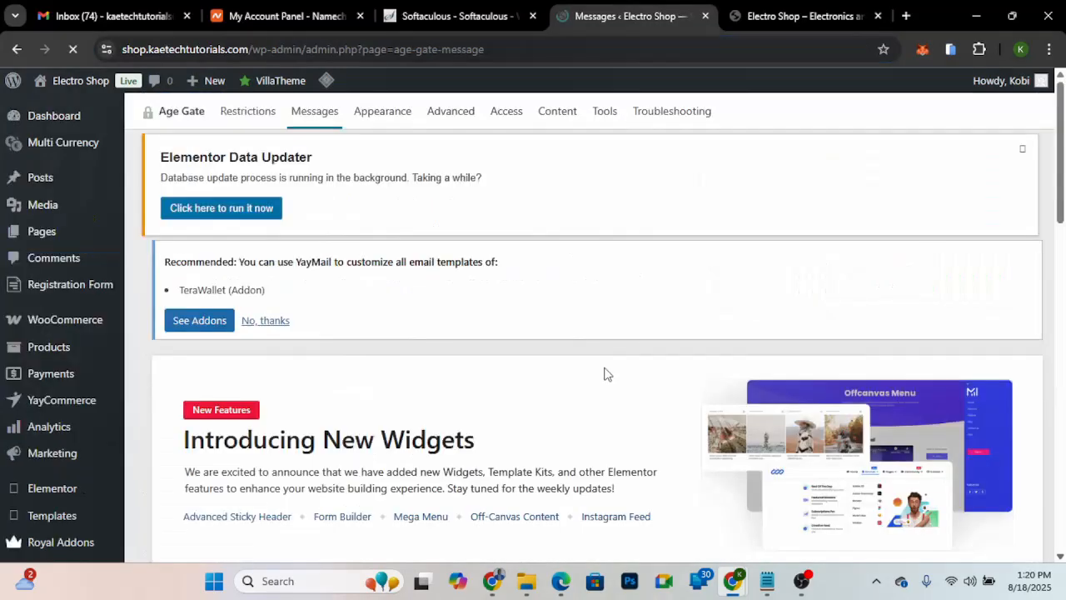
{"action": "scroll", "coordinate": [608, 374], "scroll_direction": "down", "scroll_amount": 6}
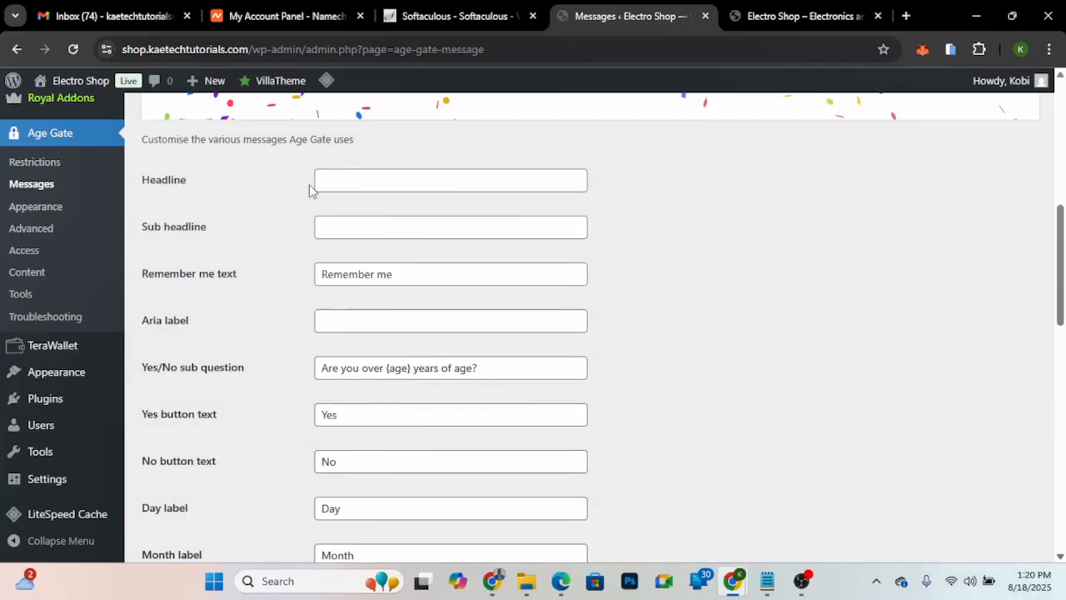
{"action": "left_click", "coordinate": [359, 184]}
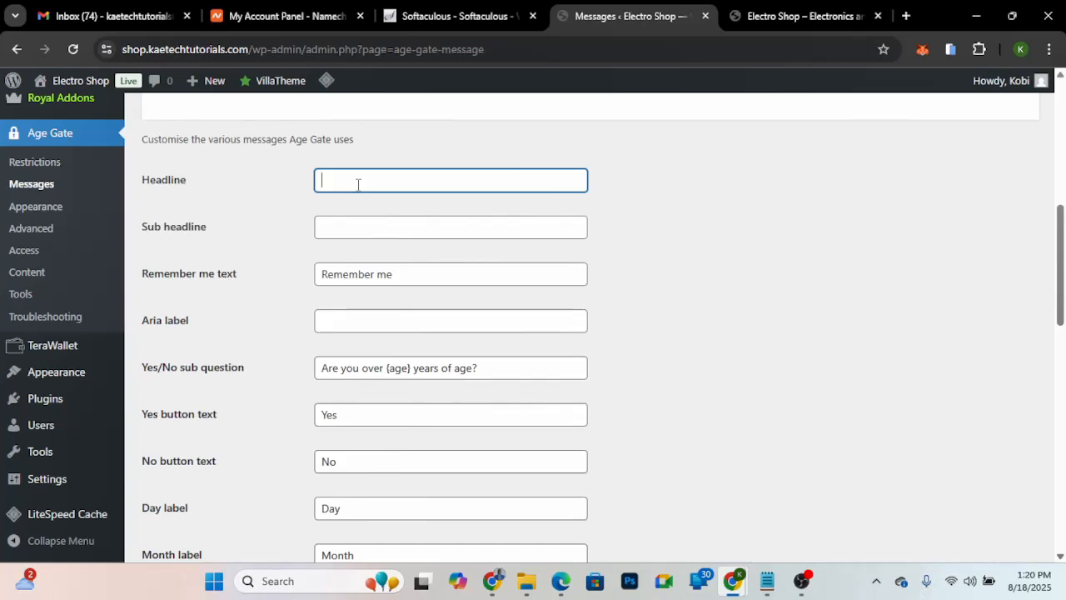
{"action": "type", "text": "You Need to be 18yrs "}
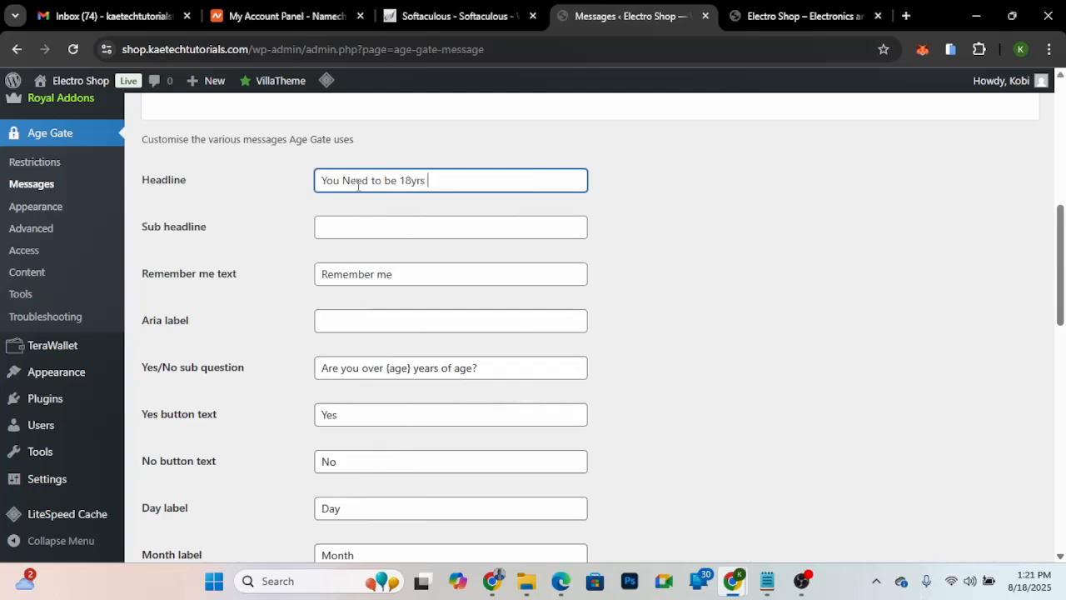
{"action": "type", "text": "and Above to Visit our "}
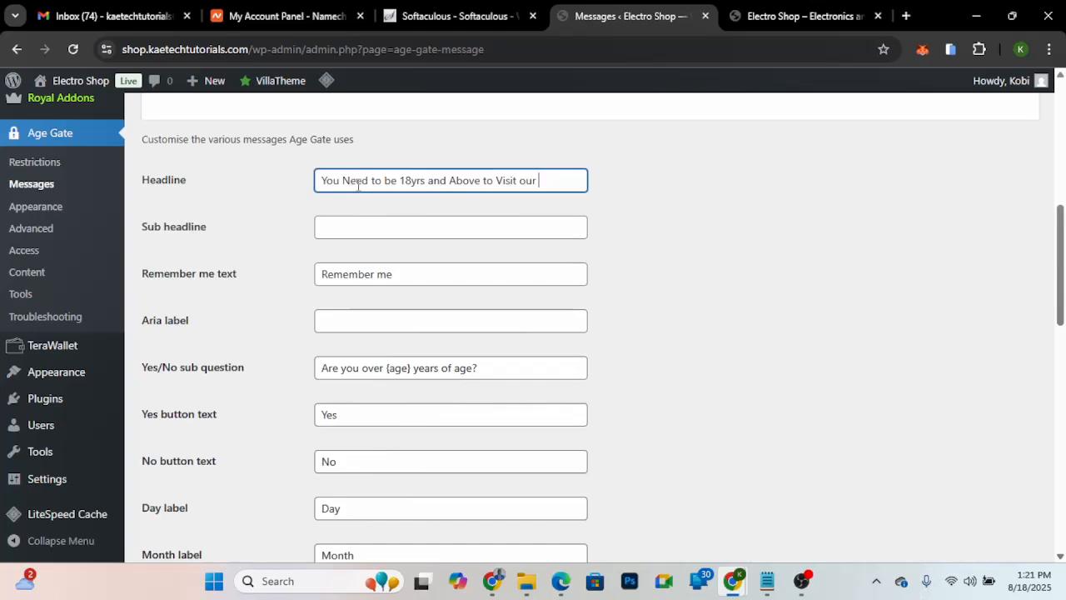
{"action": "type", "text": "Website"}
- Review the remaining Age Gate message fields, from the sub headline to the invalid date error, and save the message settings
{"action": "scroll", "coordinate": [381, 432], "scroll_direction": "down", "scroll_amount": 1}
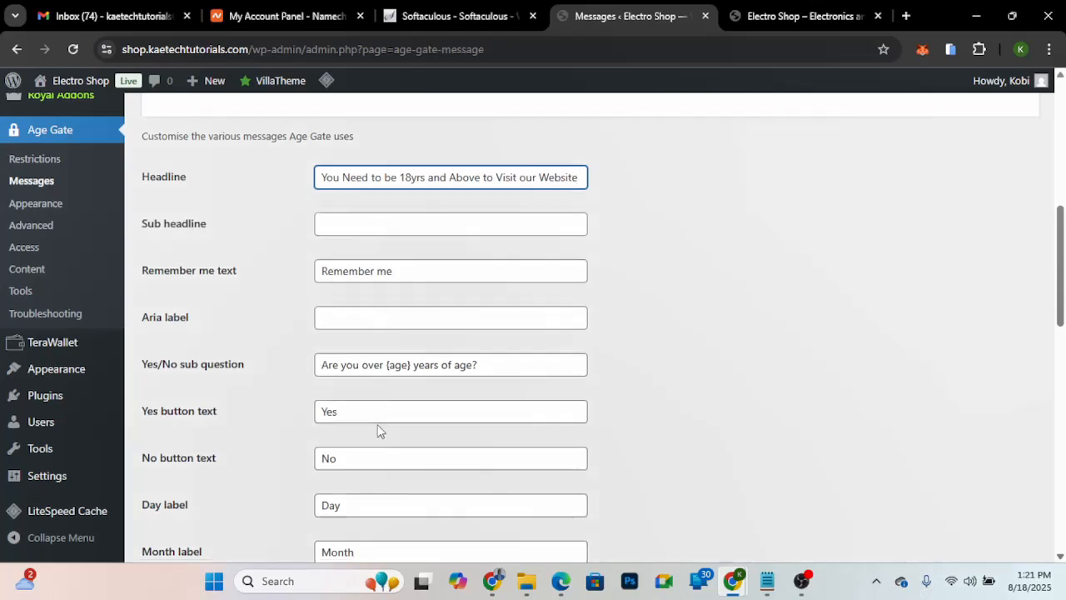
{"action": "scroll", "coordinate": [377, 429], "scroll_direction": "down", "scroll_amount": 1}
{"action": "scroll", "coordinate": [383, 398], "scroll_direction": "down", "scroll_amount": 1}
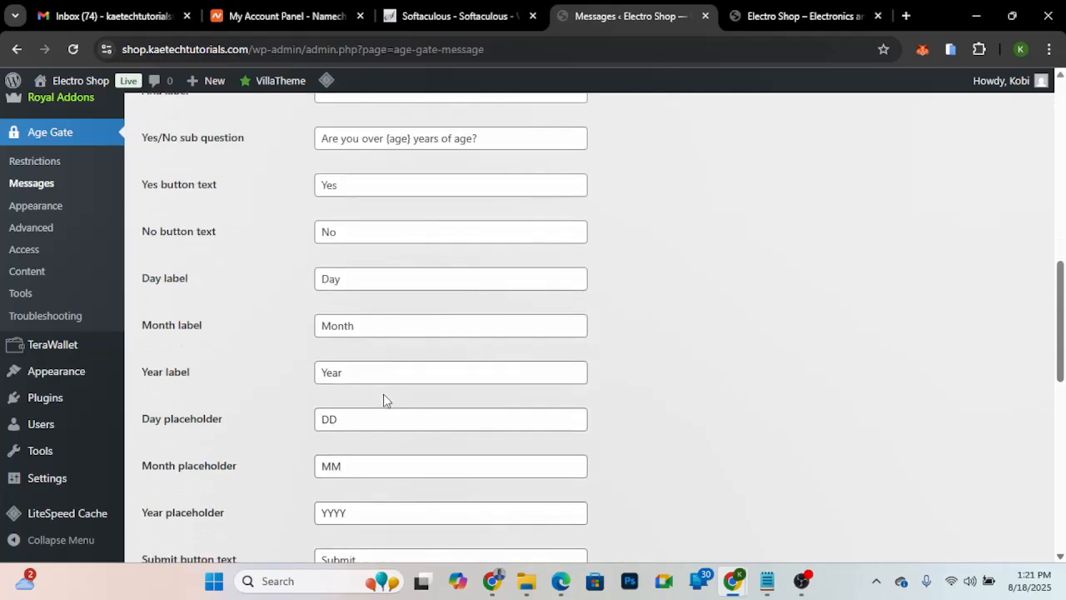
{"action": "scroll", "coordinate": [383, 398], "scroll_direction": "down", "scroll_amount": 1}
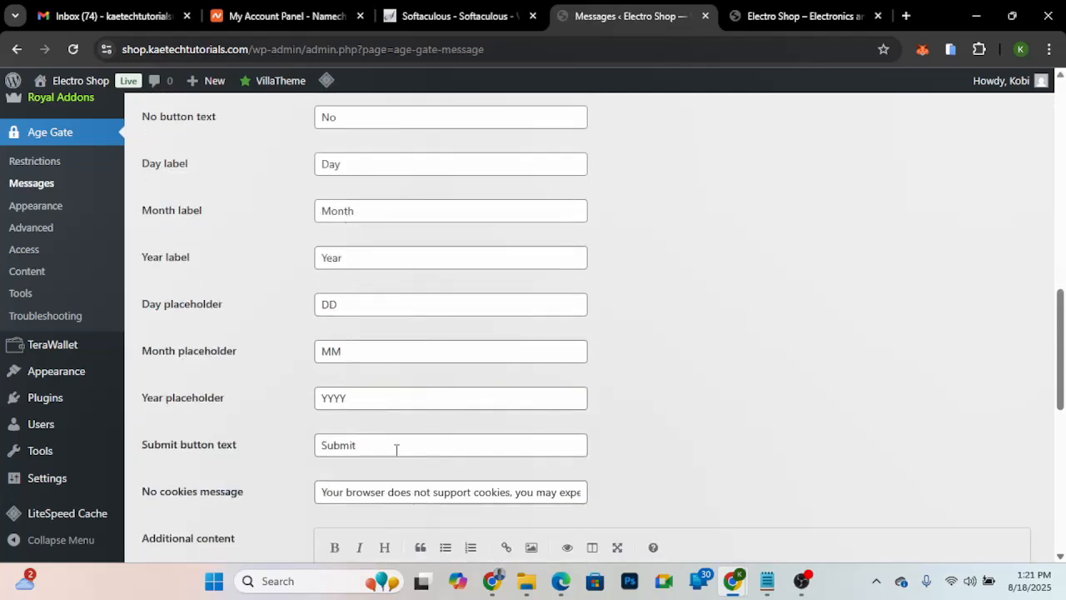
{"action": "scroll", "coordinate": [396, 457], "scroll_direction": "down", "scroll_amount": 2}
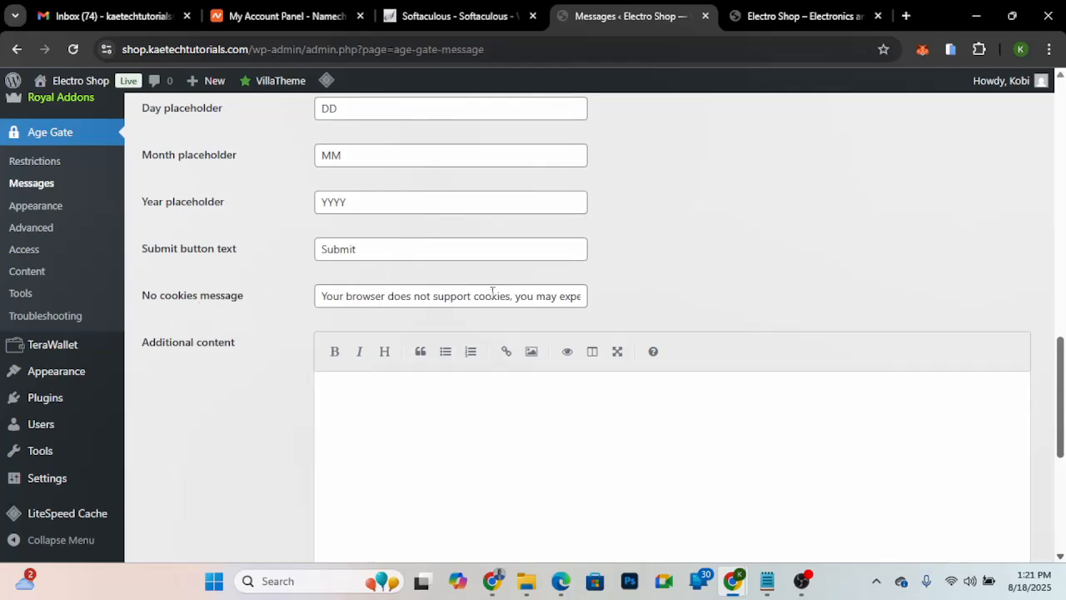
{"action": "scroll", "coordinate": [305, 407], "scroll_direction": "down", "scroll_amount": 3}
{"action": "scroll", "coordinate": [305, 407], "scroll_direction": "down", "scroll_amount": 1}
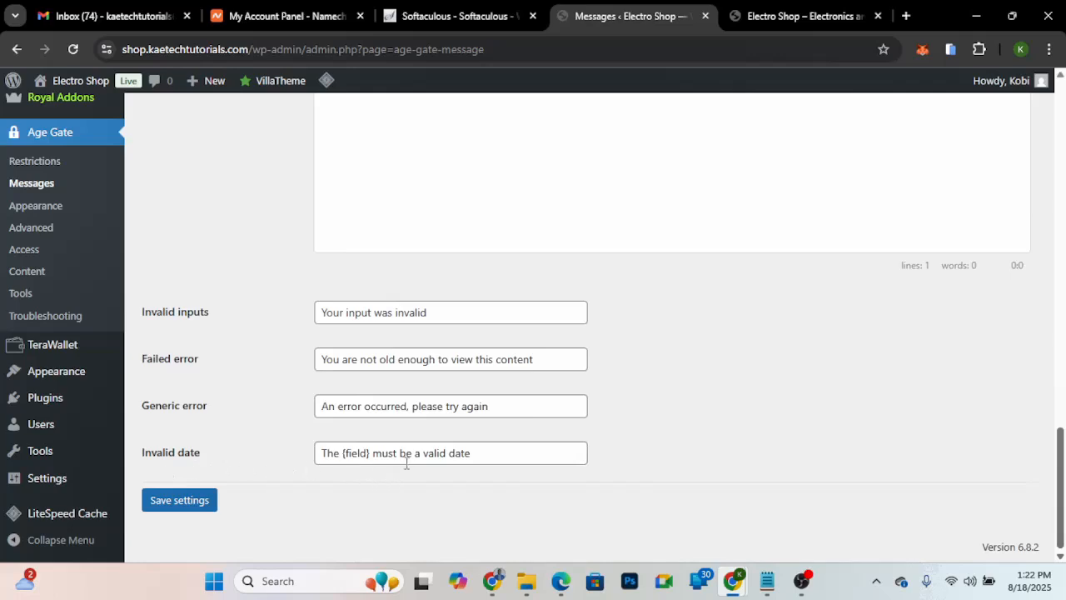
{"action": "left_click", "coordinate": [175, 504]}
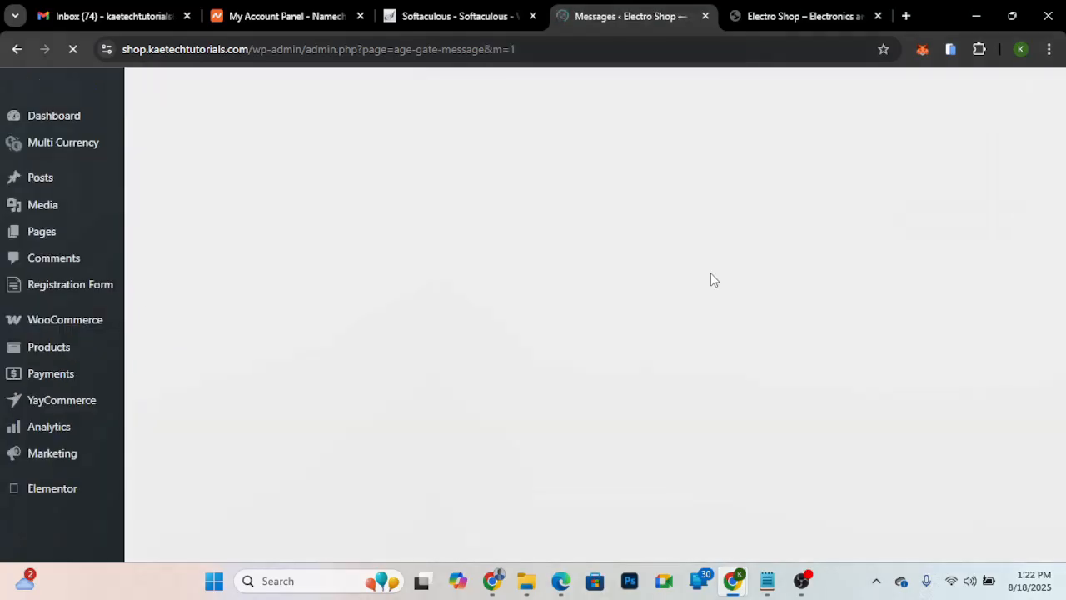
{"action": "scroll", "coordinate": [710, 272], "scroll_direction": "down", "scroll_amount": 7}
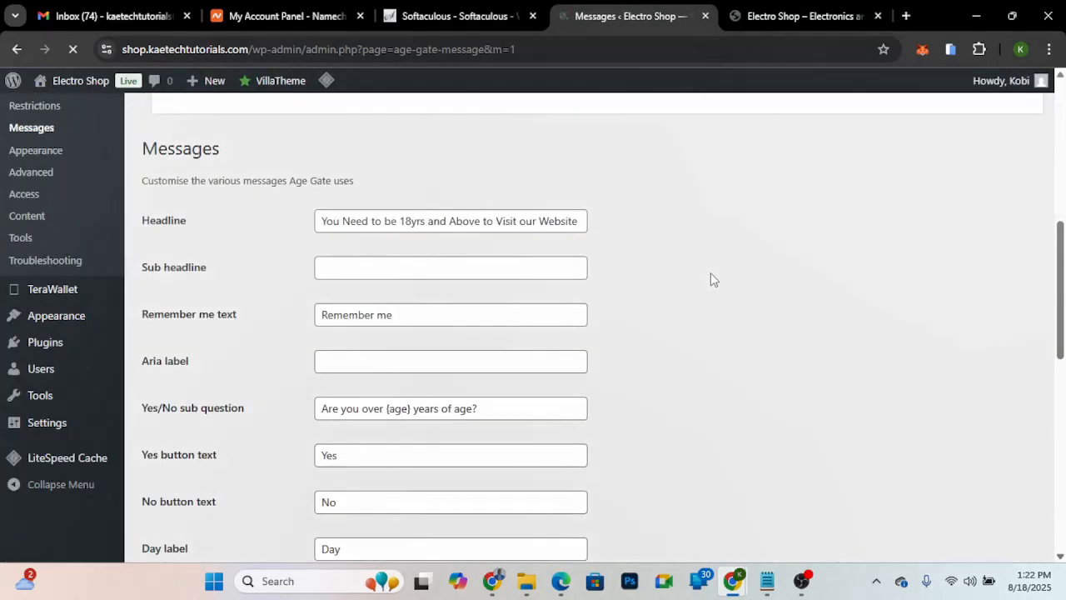
{"action": "scroll", "coordinate": [711, 272], "scroll_direction": "down", "scroll_amount": 1}
{"action": "scroll", "coordinate": [649, 251], "scroll_direction": "up", "scroll_amount": 3}
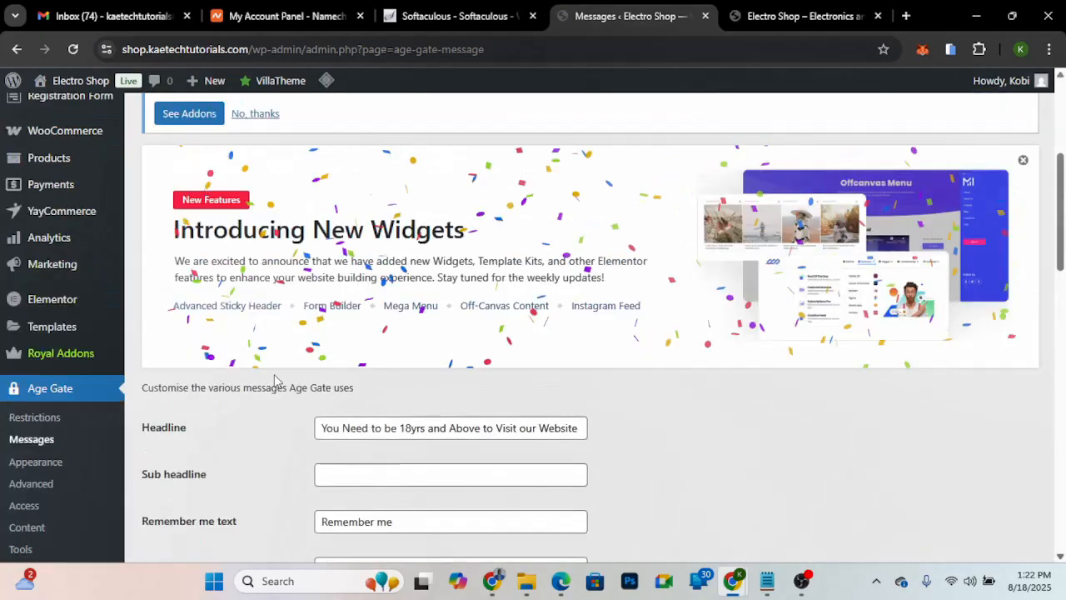
- In the Age Gate appearance settings, set the logo to logo-black.png from the media library
{"action": "left_click", "coordinate": [29, 462]}
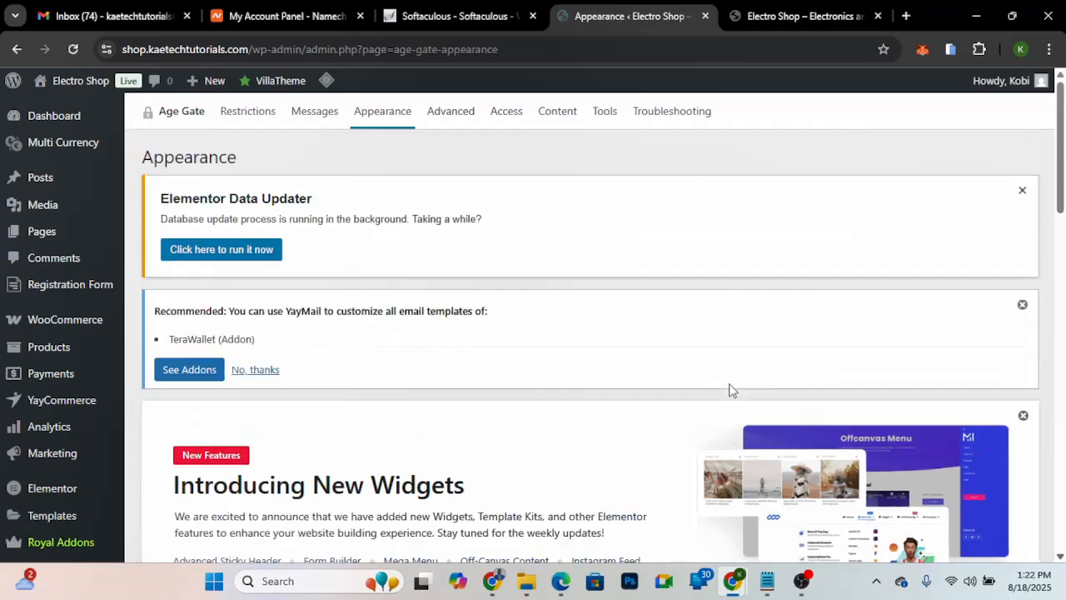
{"action": "scroll", "coordinate": [728, 389], "scroll_direction": "down", "scroll_amount": 5}
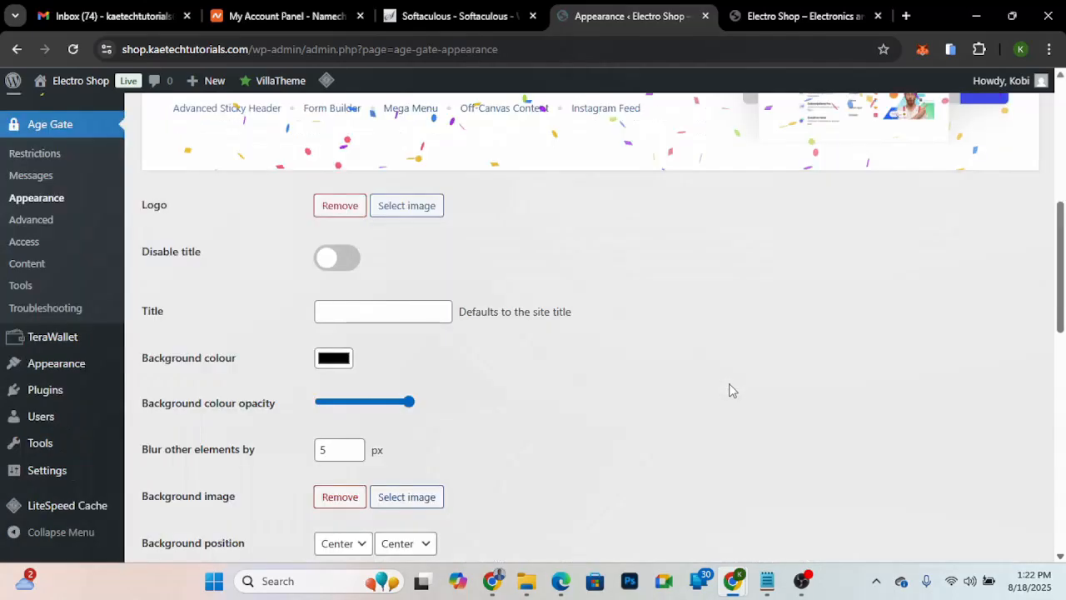
{"action": "scroll", "coordinate": [728, 389], "scroll_direction": "down", "scroll_amount": 1}
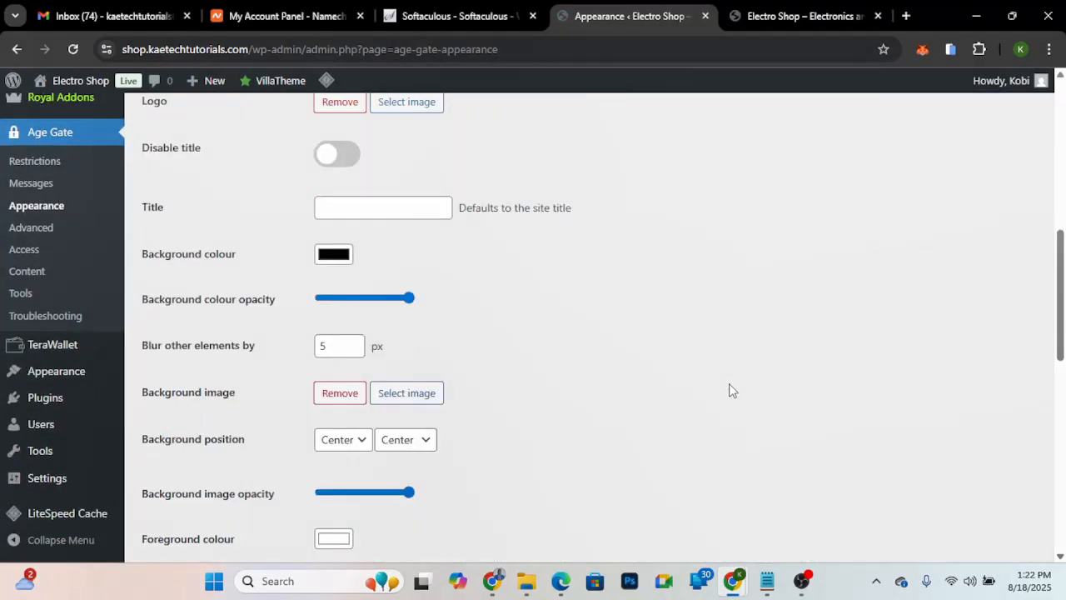
{"action": "scroll", "coordinate": [729, 389], "scroll_direction": "up", "scroll_amount": 1}
{"action": "scroll", "coordinate": [670, 301], "scroll_direction": "up", "scroll_amount": 1}
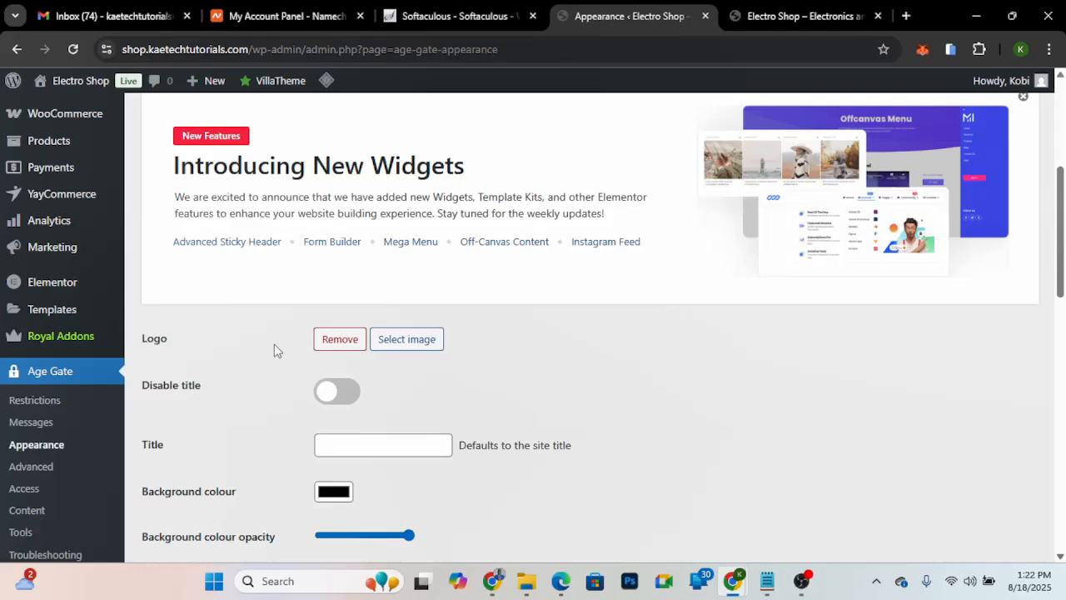
{"action": "left_click", "coordinate": [416, 344]}
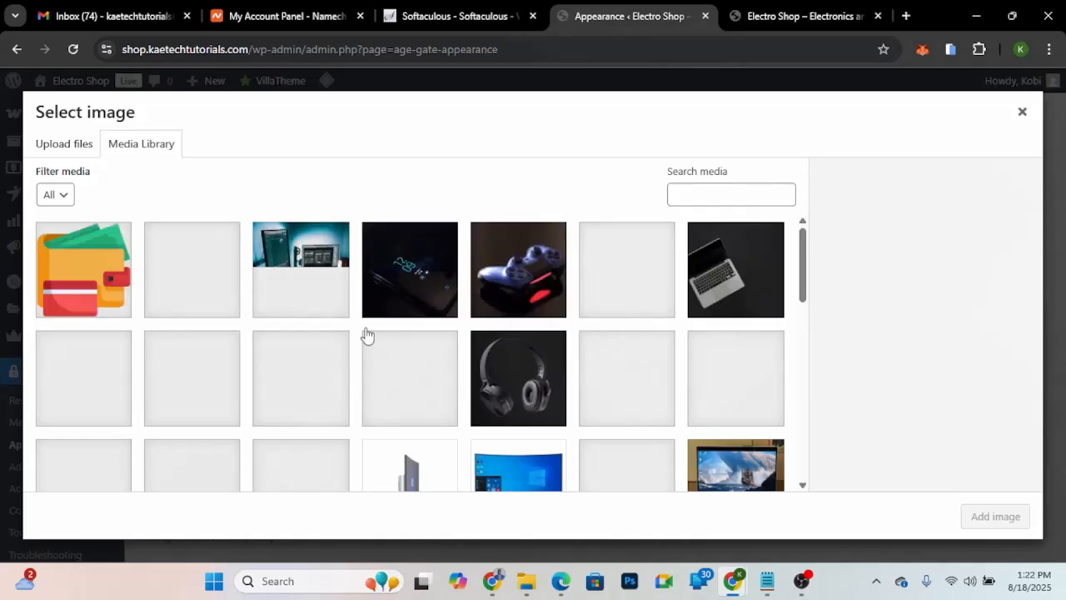
{"action": "scroll", "coordinate": [438, 373], "scroll_direction": "down", "scroll_amount": 3}
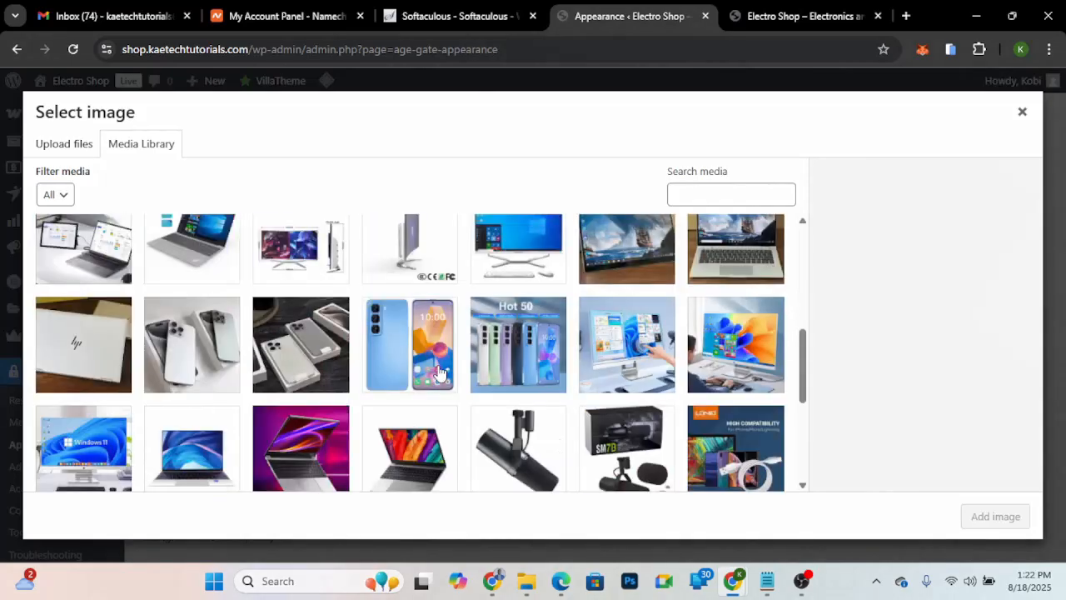
{"action": "scroll", "coordinate": [439, 374], "scroll_direction": "down", "scroll_amount": 5}
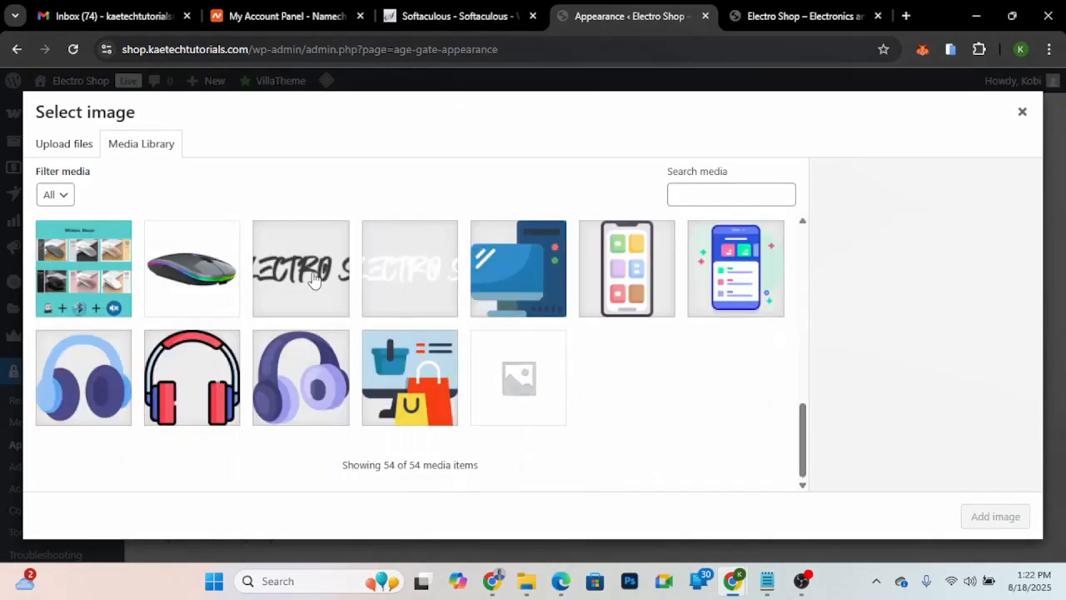
{"action": "left_click", "coordinate": [315, 282]}
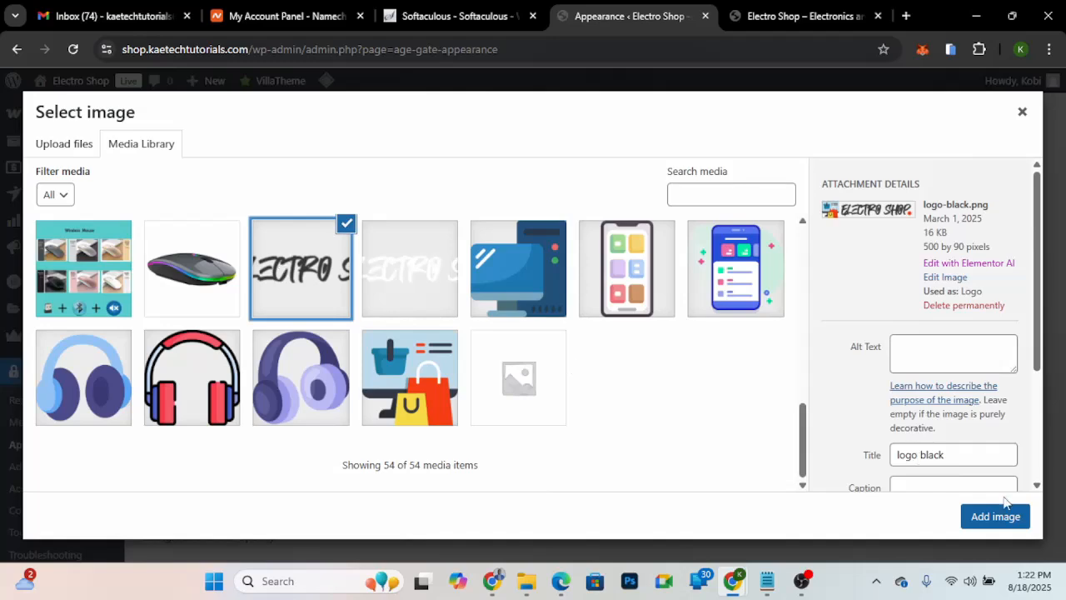
{"action": "left_click", "coordinate": [1004, 510]}
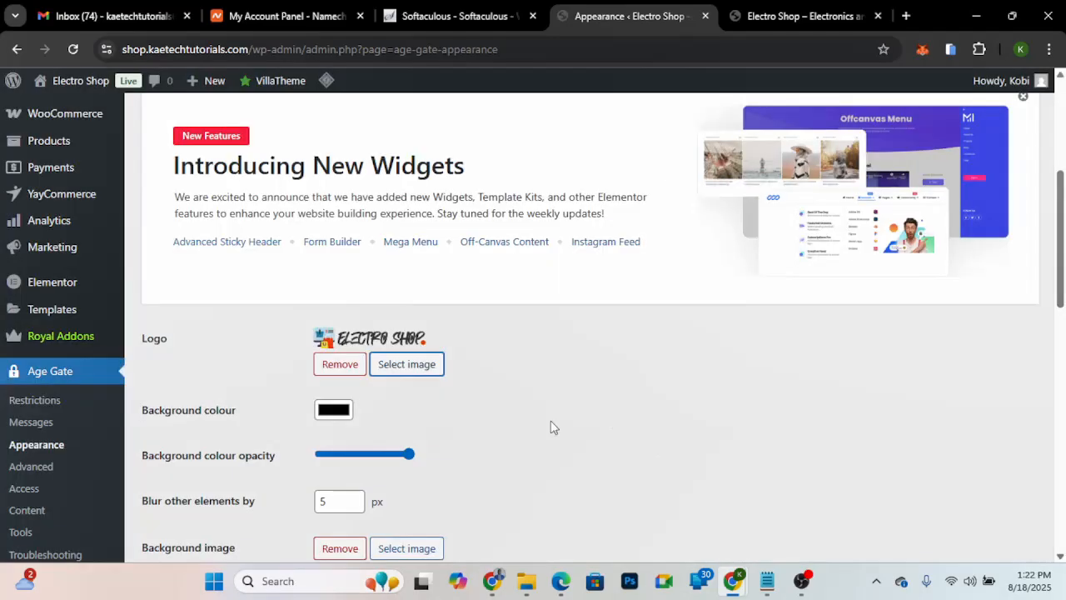
- Set the age gate's background image to the laptop photo pexels-natri-129208.jpg from the media library
{"action": "scroll", "coordinate": [533, 408], "scroll_direction": "down", "scroll_amount": 2}
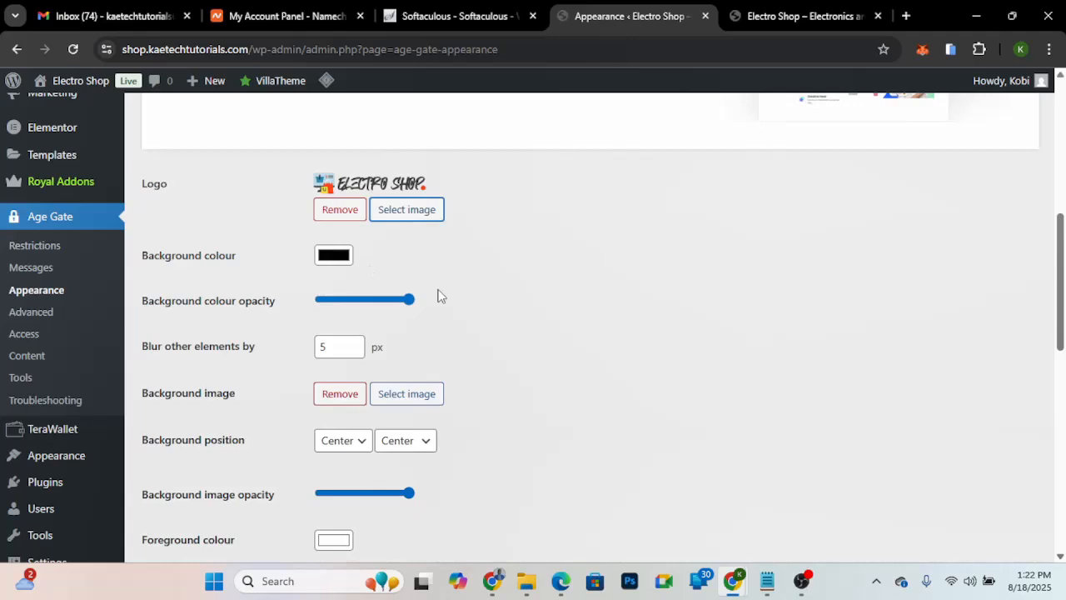
{"action": "scroll", "coordinate": [511, 325], "scroll_direction": "down", "scroll_amount": 2}
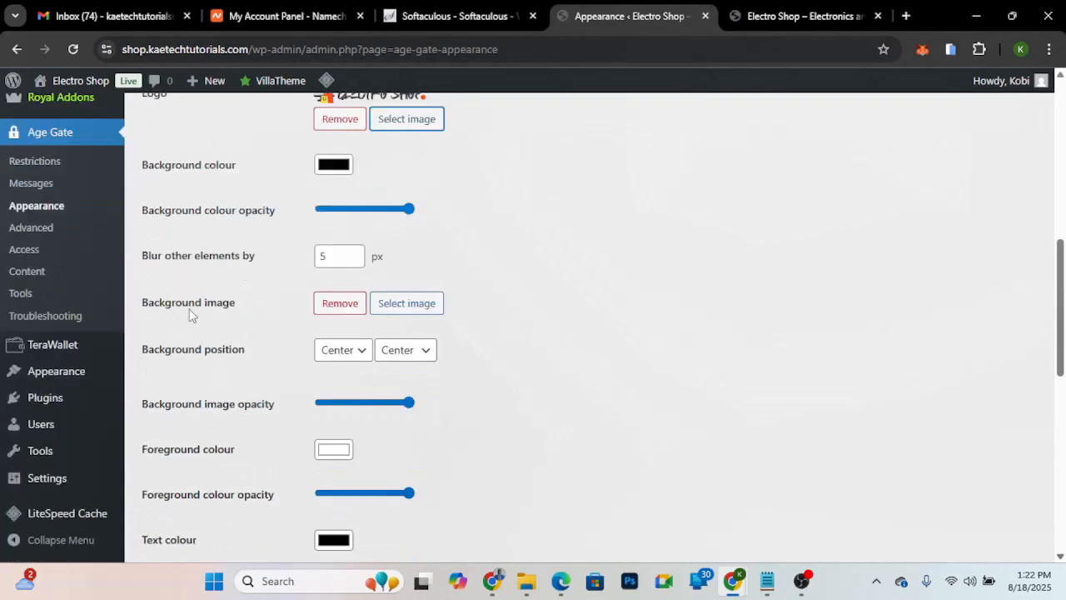
{"action": "left_click", "coordinate": [426, 304]}
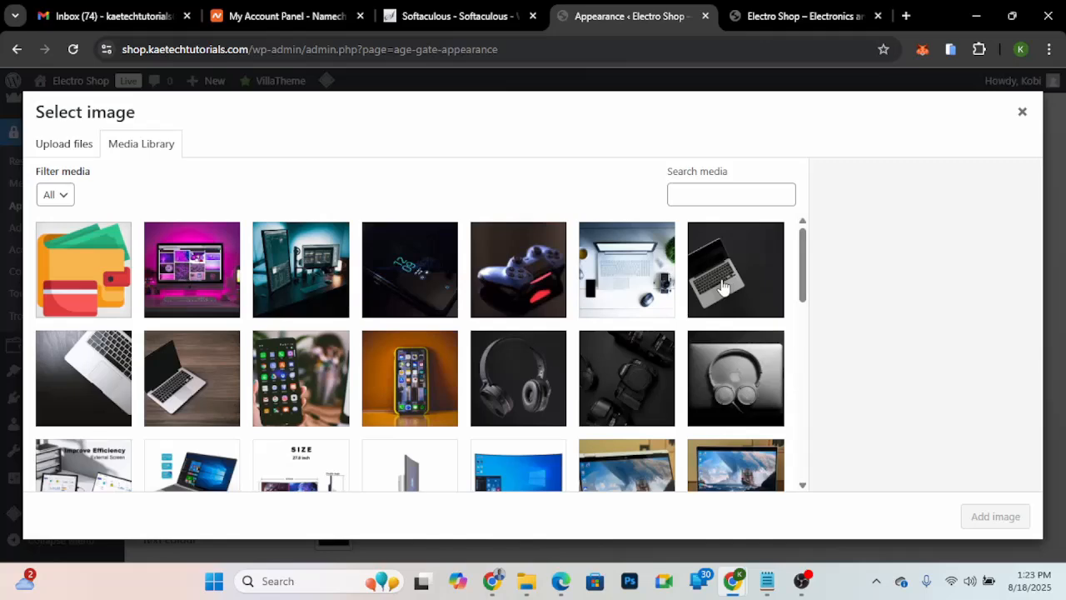
{"action": "scroll", "coordinate": [527, 397], "scroll_direction": "down", "scroll_amount": 10}
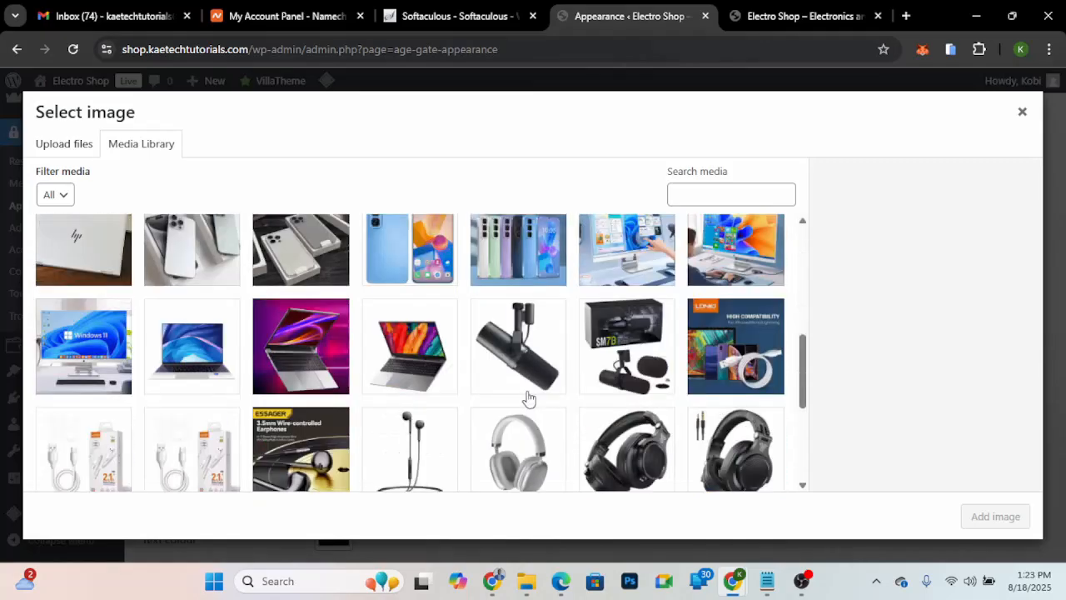
{"action": "scroll", "coordinate": [528, 397], "scroll_direction": "up", "scroll_amount": 10}
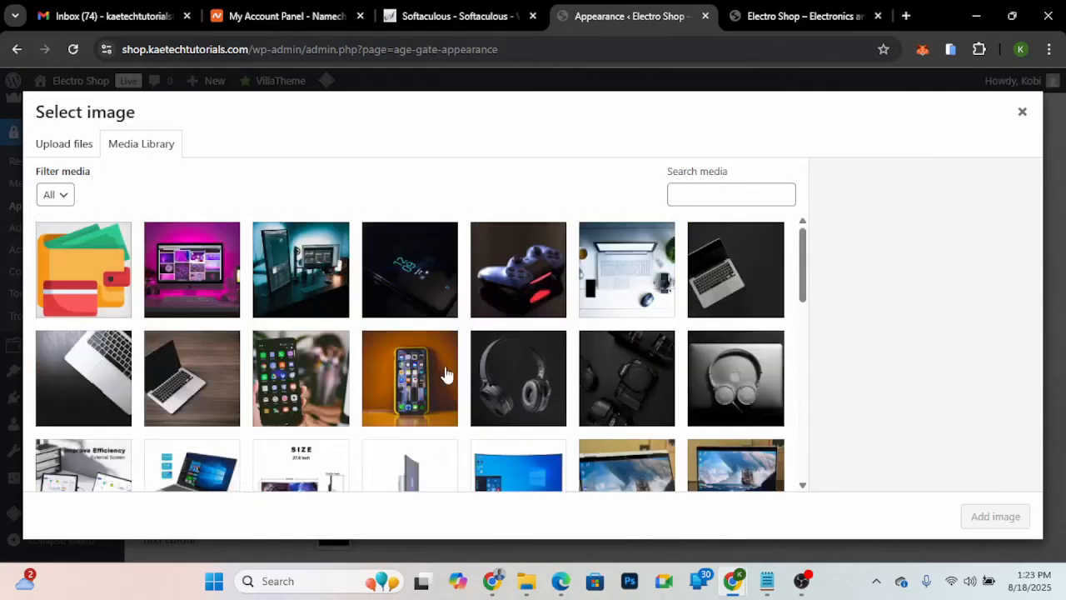
{"action": "left_click", "coordinate": [726, 298]}
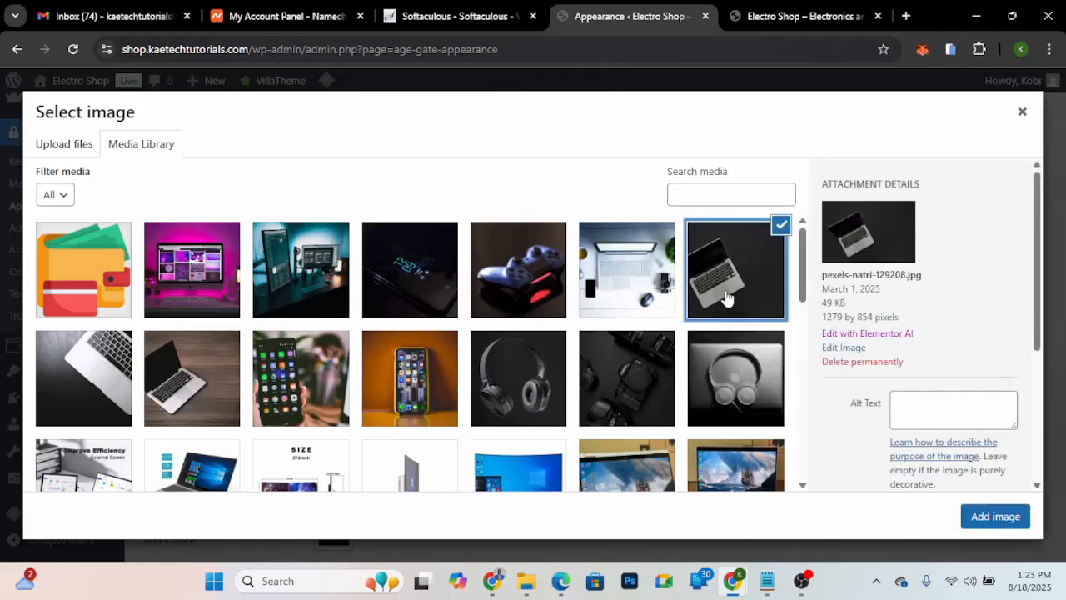
{"action": "left_click", "coordinate": [996, 520]}
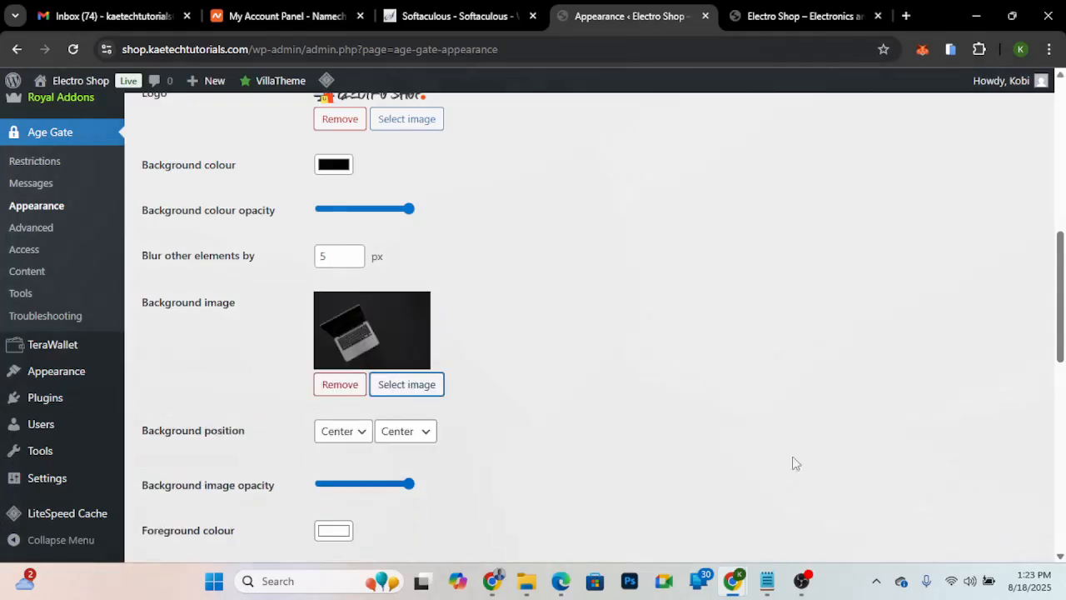
- Try a much lower background image opacity, then return it to the maximum
{"action": "scroll", "coordinate": [535, 429], "scroll_direction": "down", "scroll_amount": 3}
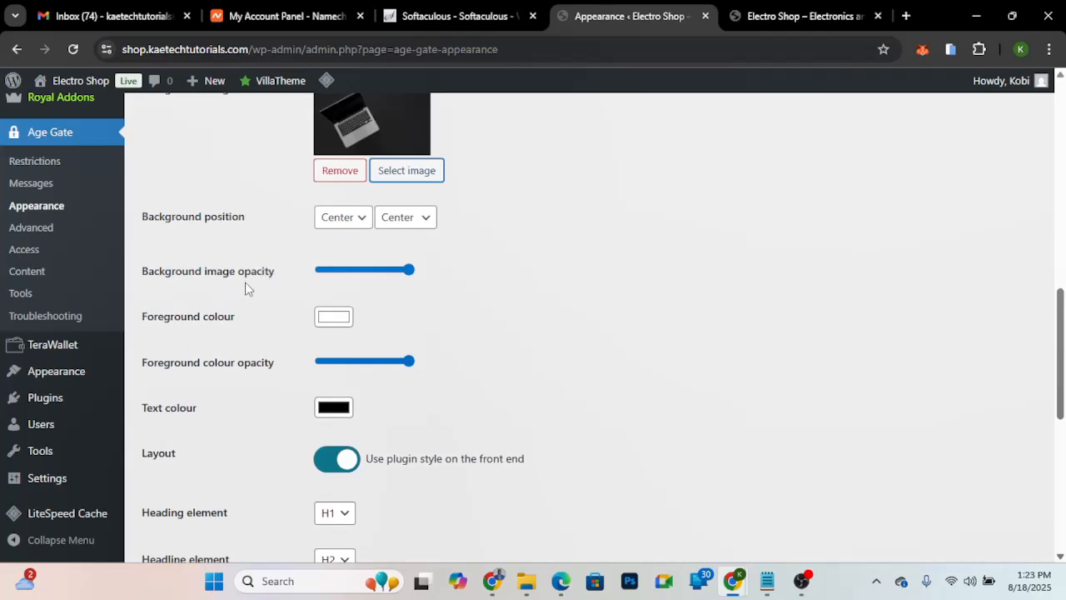
{"action": "left_click", "coordinate": [337, 271]}
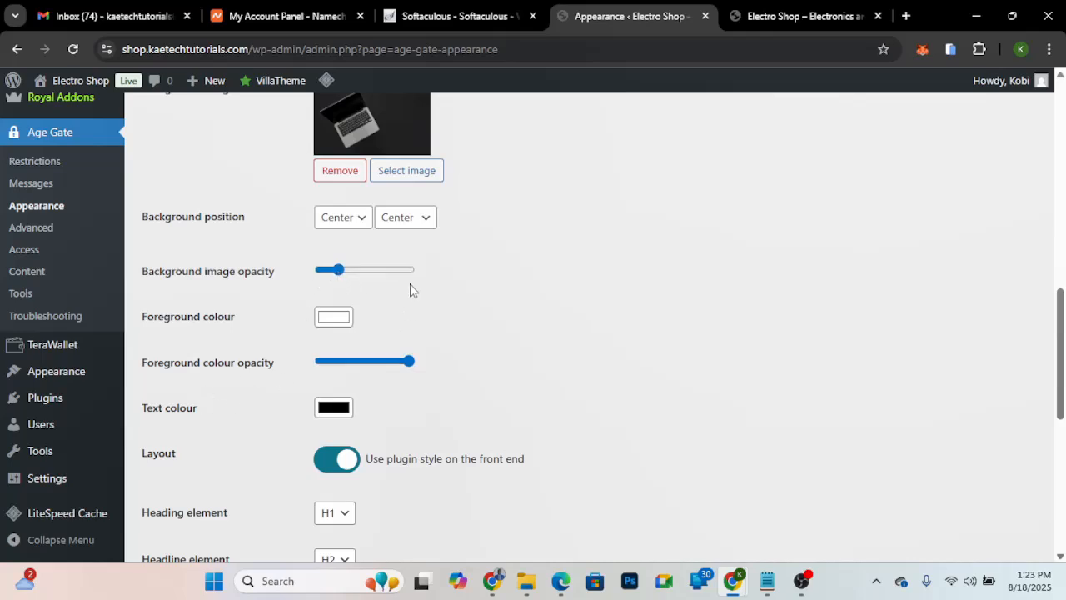
{"action": "left_click_drag", "start_coordinate": [338, 271], "coordinate": [465, 278]}
- Review the remaining Age Gate appearance options, including the text colour, heading elements, transition, custom page title and simplebar
{"action": "scroll", "coordinate": [465, 278], "scroll_direction": "down", "scroll_amount": 3}
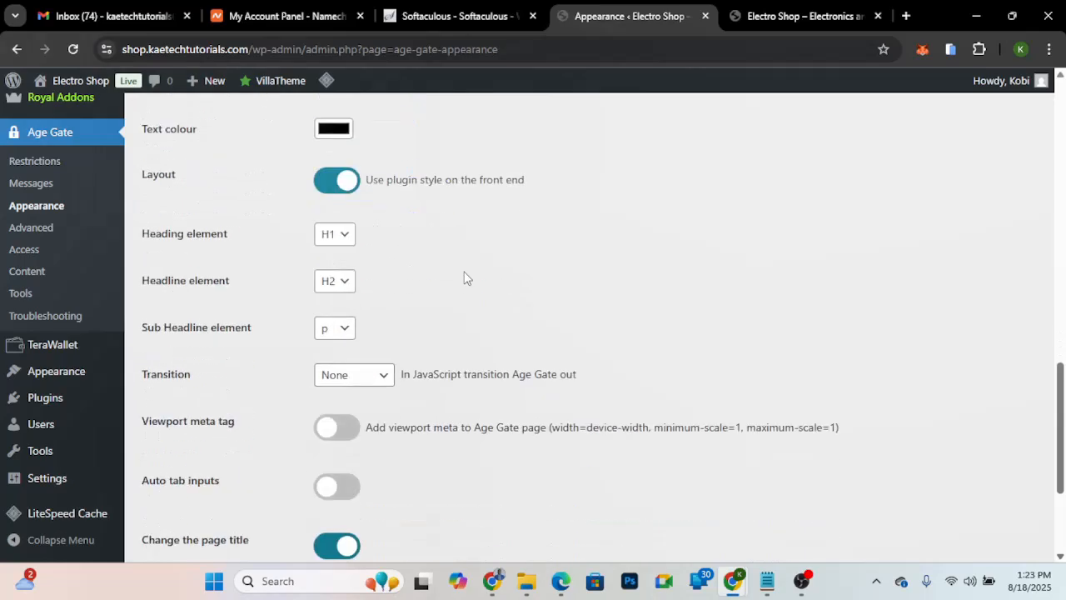
{"action": "scroll", "coordinate": [466, 278], "scroll_direction": "up", "scroll_amount": 2}
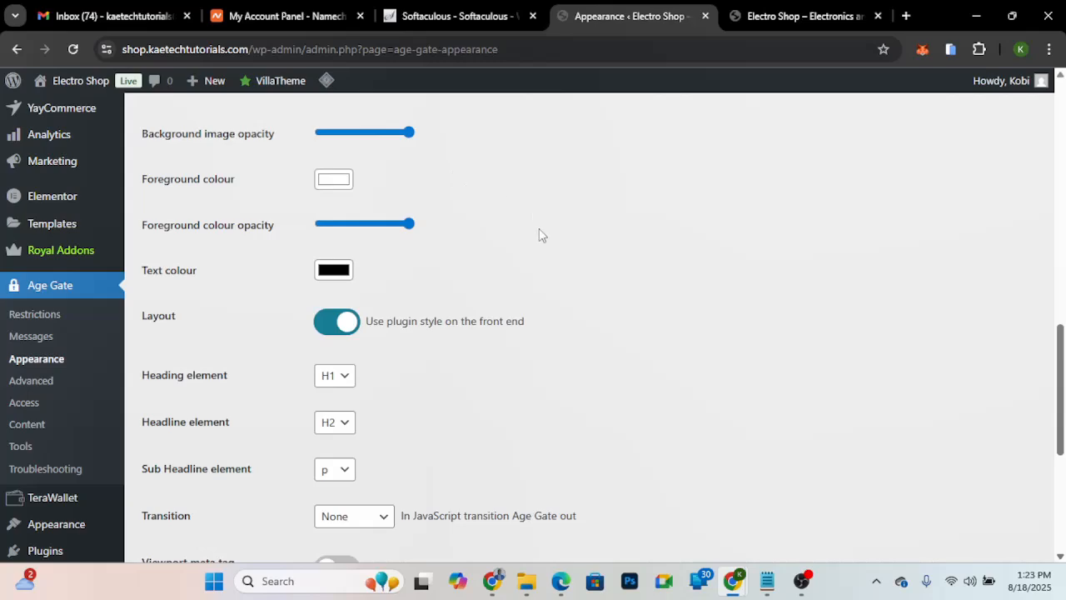
{"action": "scroll", "coordinate": [539, 231], "scroll_direction": "down", "scroll_amount": 1}
{"action": "scroll", "coordinate": [539, 234], "scroll_direction": "down", "scroll_amount": 3}
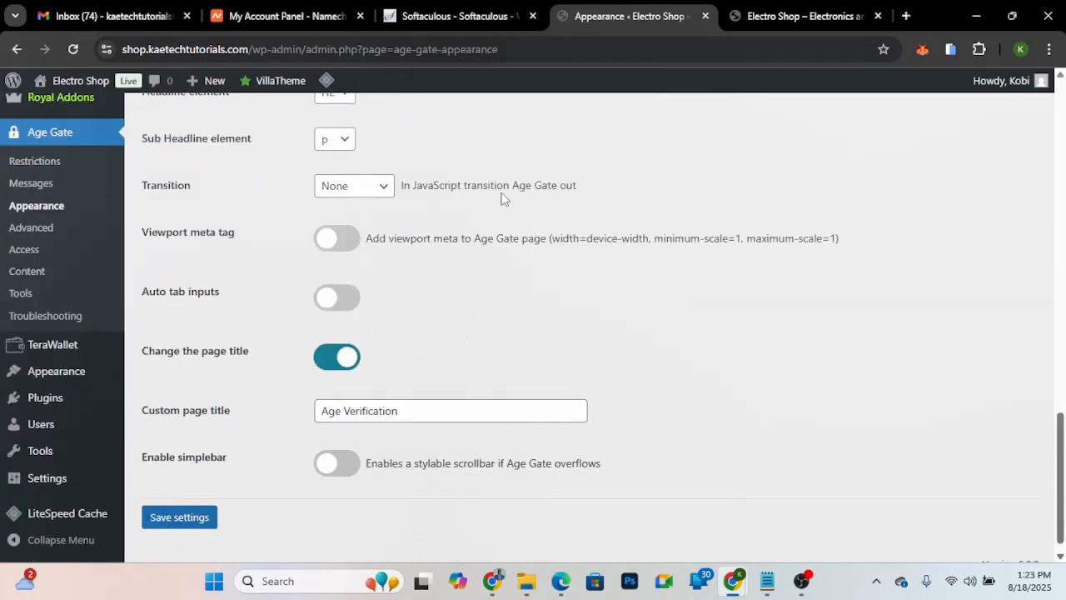
{"action": "scroll", "coordinate": [502, 197], "scroll_direction": "up", "scroll_amount": 3}
{"action": "scroll", "coordinate": [502, 197], "scroll_direction": "down", "scroll_amount": 4}
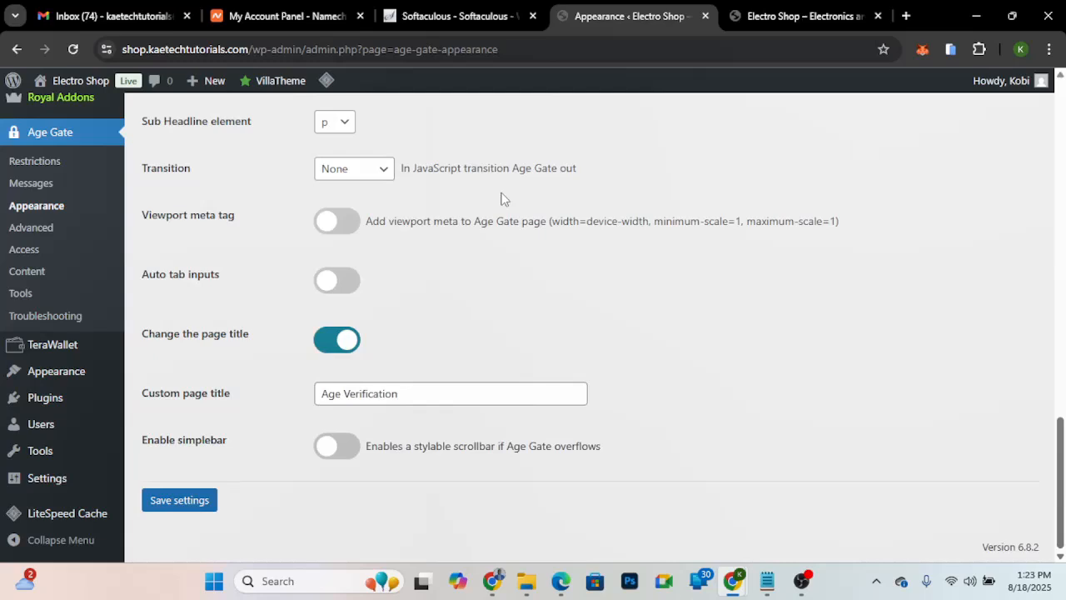
- Save the Age Gate appearance settings and reload the Electro Shop storefront in the incognito window
{"action": "left_click", "coordinate": [171, 506]}
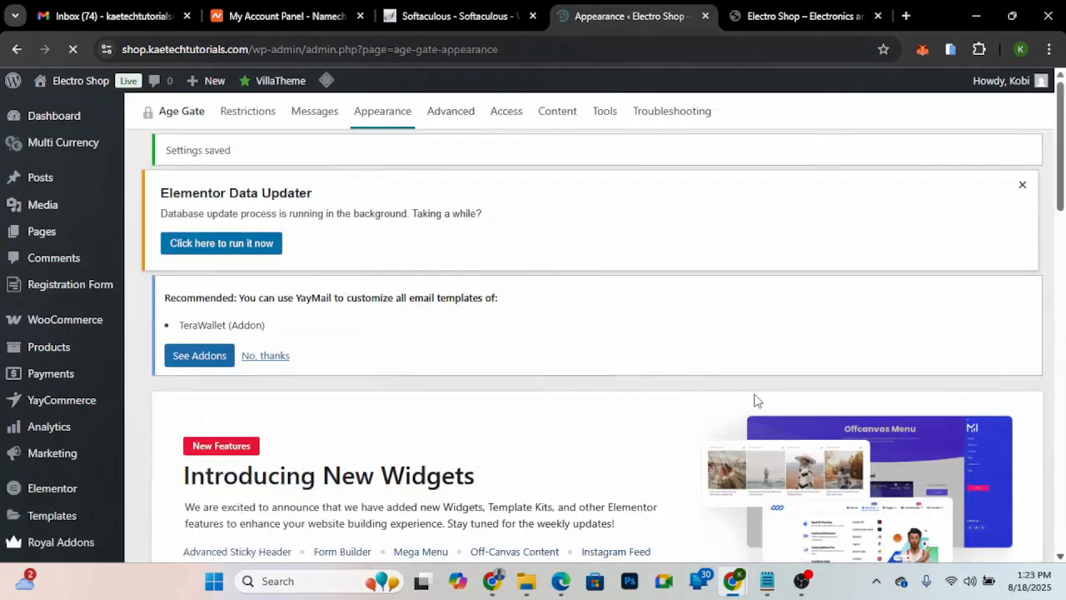
{"action": "mouse_move", "coordinate": [738, 588]}
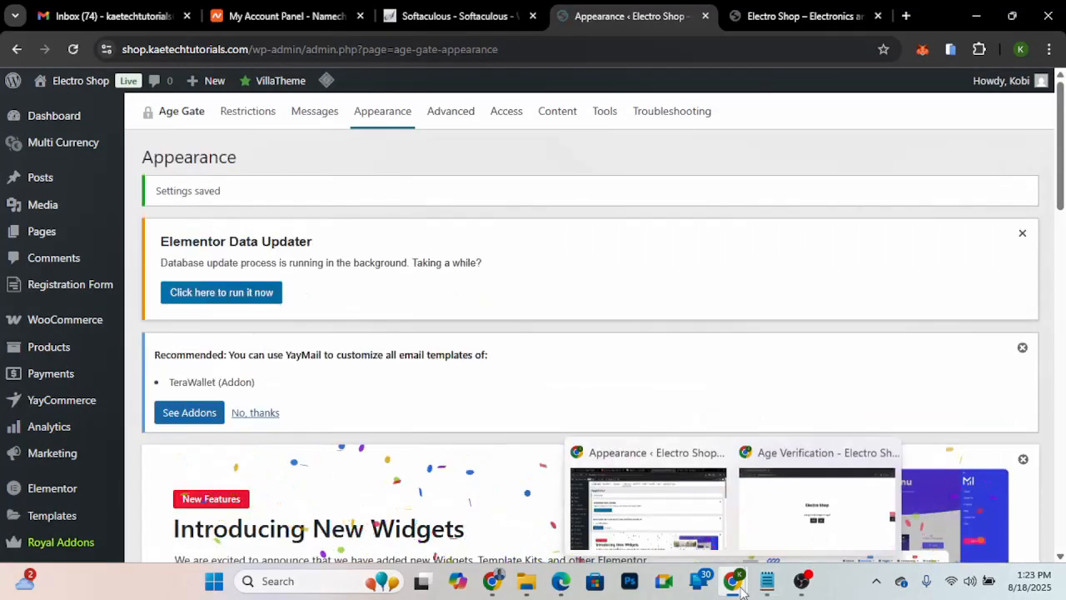
{"action": "left_click", "coordinate": [816, 508]}
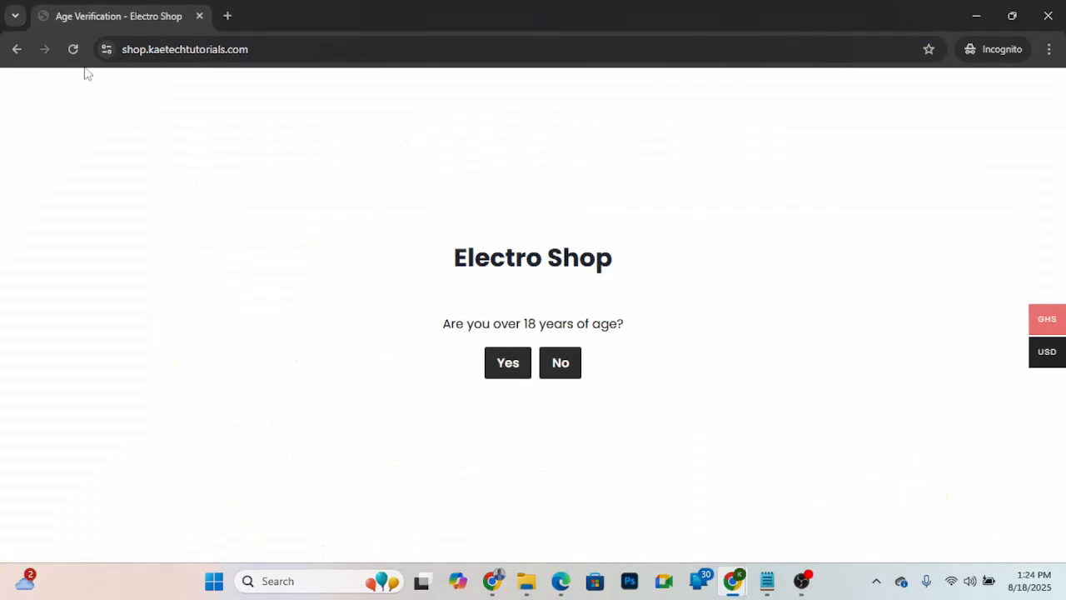
{"action": "left_click", "coordinate": [73, 50]}
{"action": "left_click", "coordinate": [74, 59]}
- Purge all caches from the WordPress admin and check the age gate in the incognito window
{"action": "left_click", "coordinate": [733, 580]}
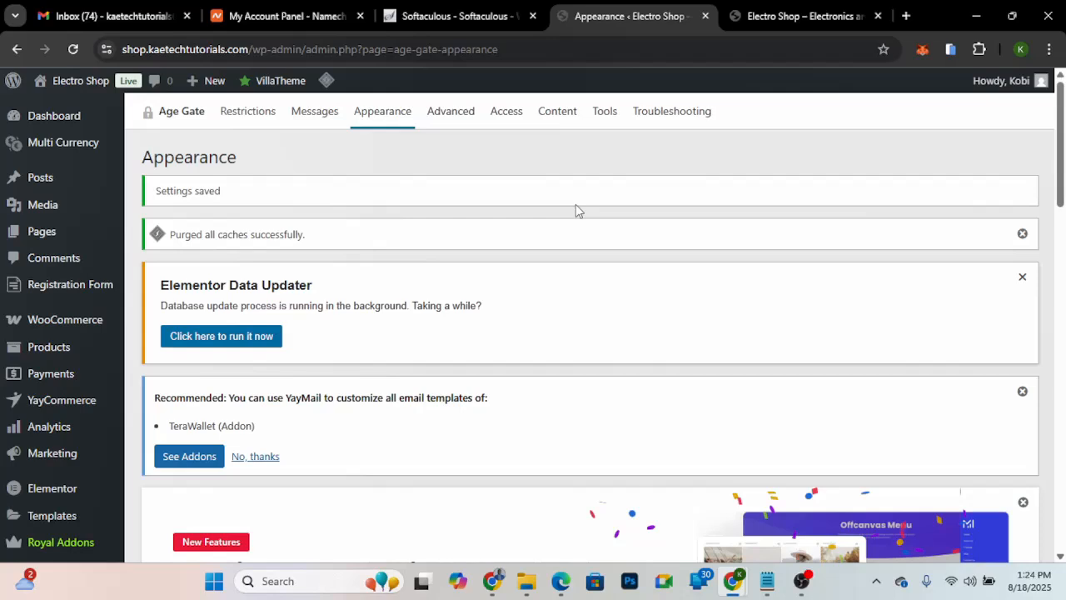
{"action": "mouse_move", "coordinate": [733, 593]}
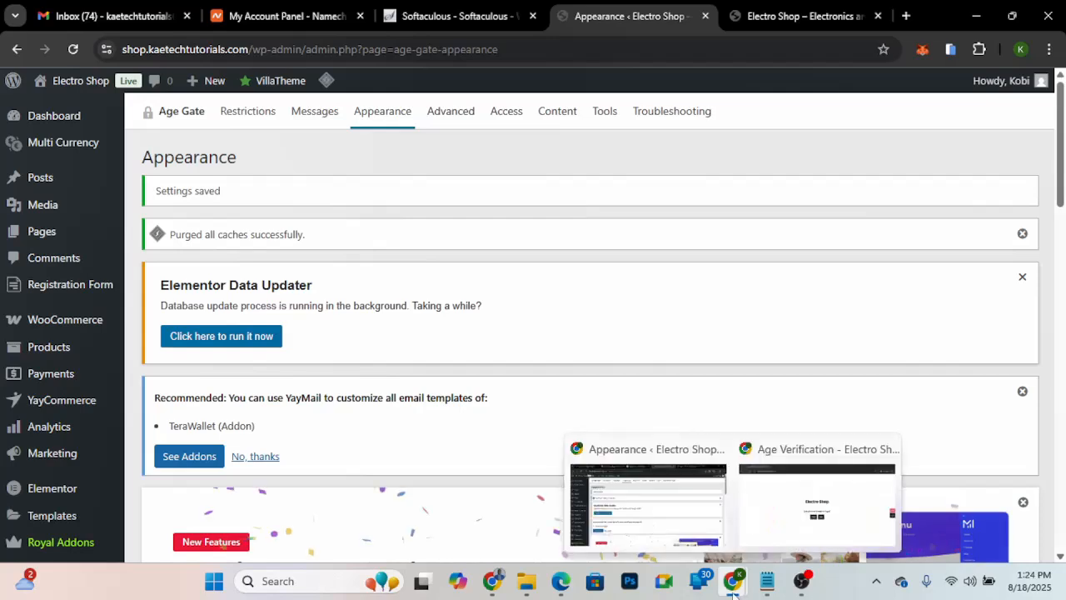
{"action": "left_click", "coordinate": [816, 499]}
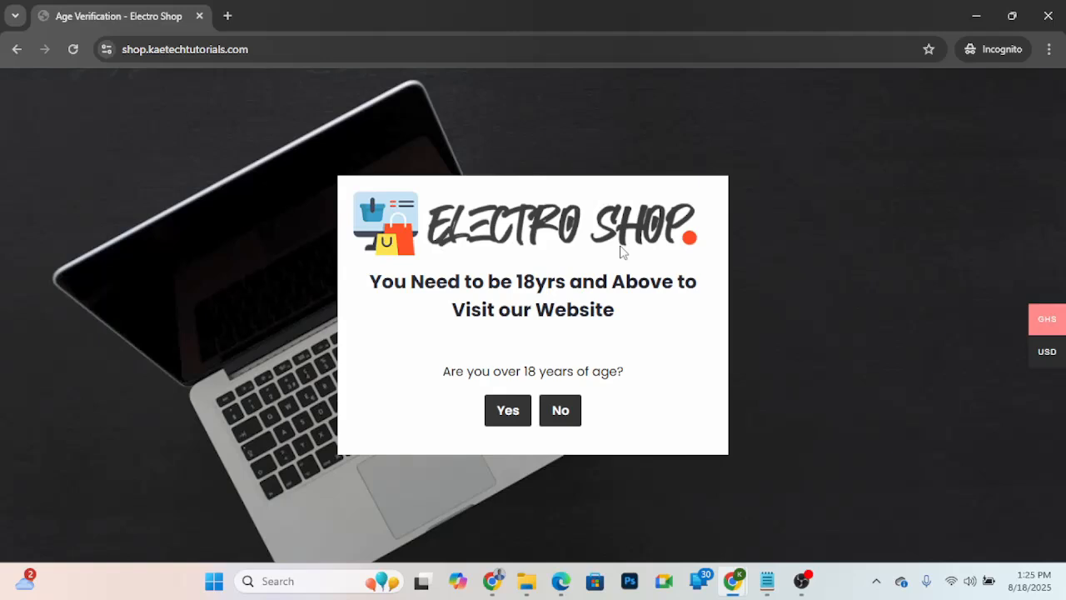
- In the Age Gate appearance settings, lower the foreground colour opacity to the minimum and replace the logo with logo-white.png
{"action": "key", "text": "alt+Tab"}
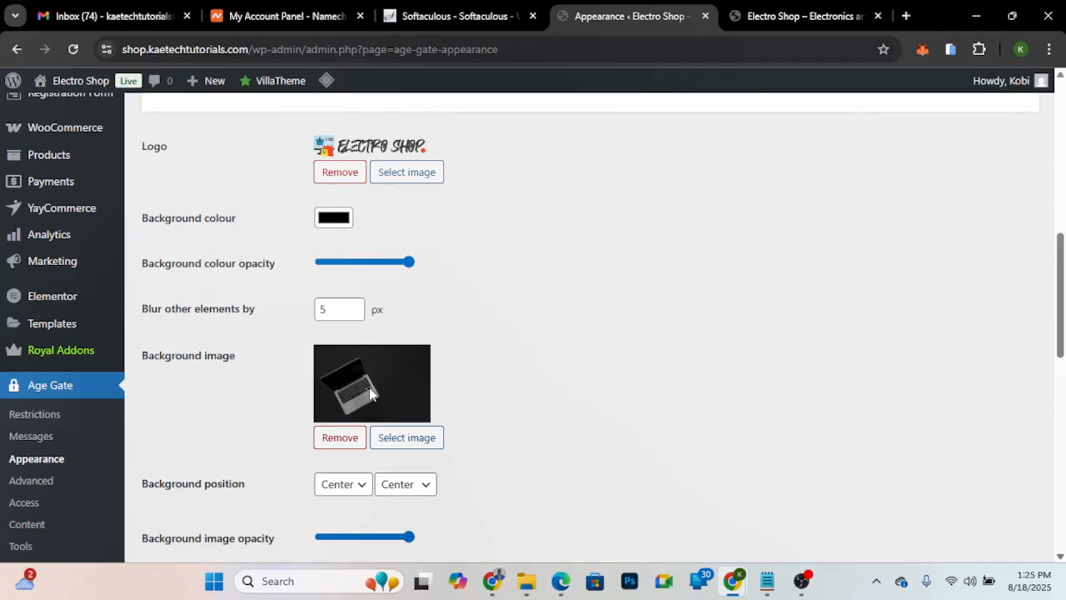
{"action": "scroll", "coordinate": [408, 364], "scroll_direction": "down", "scroll_amount": 3}
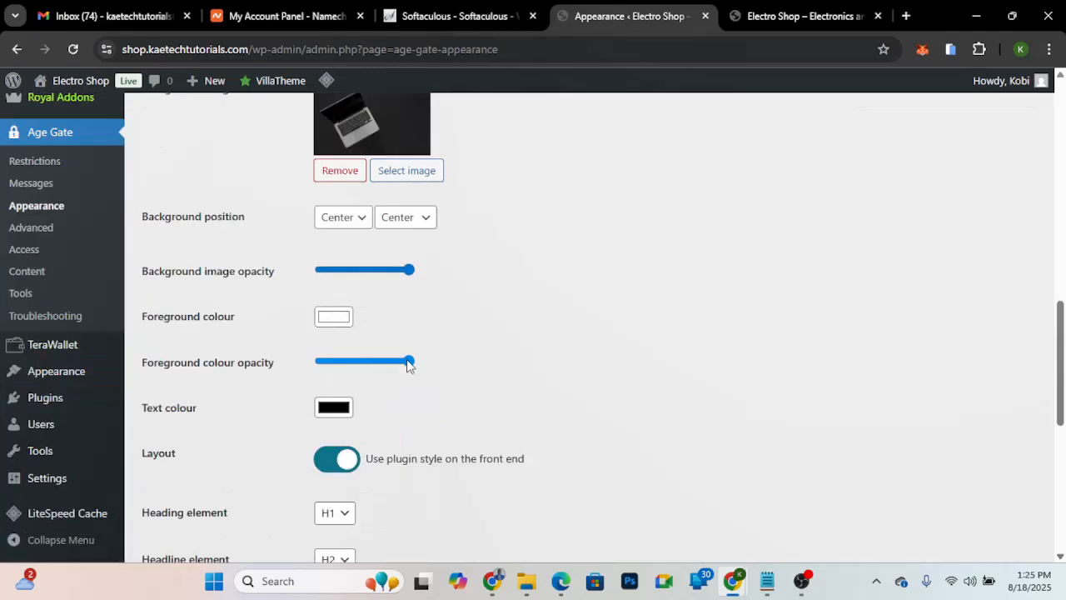
{"action": "left_click_drag", "start_coordinate": [408, 361], "coordinate": [320, 362]}
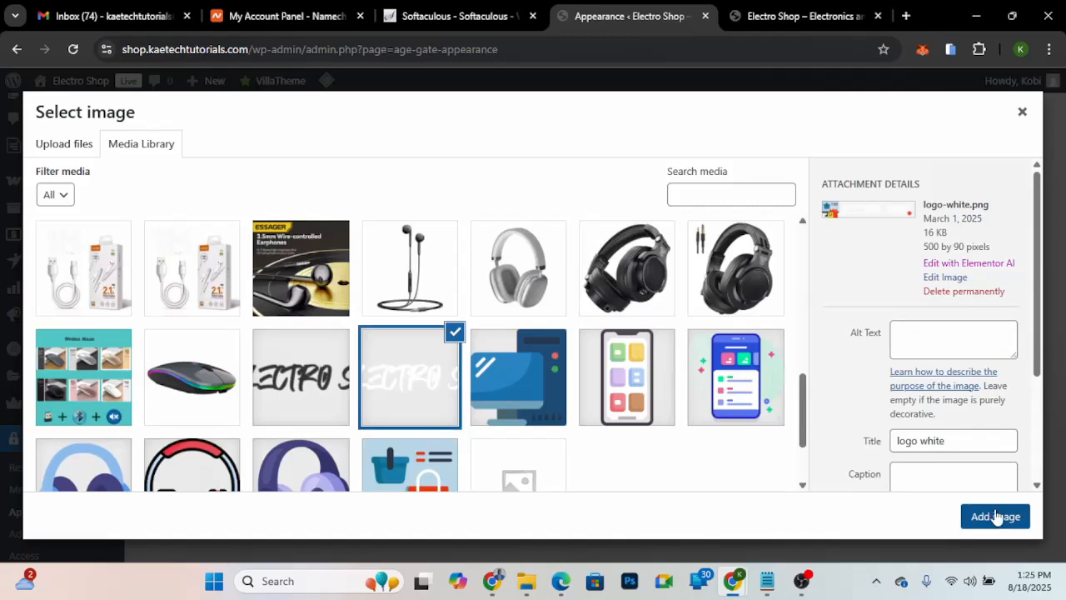
{"action": "left_click", "coordinate": [995, 517]}
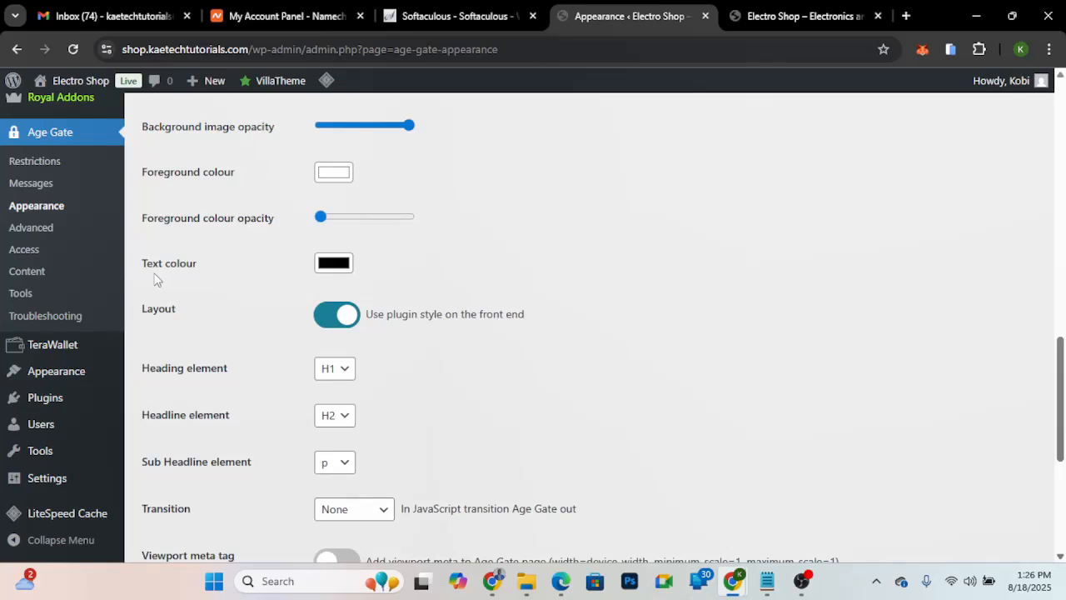
- Set the age gate's text colour to light grey, RGB 237, 237, 237
{"action": "left_click", "coordinate": [318, 269]}
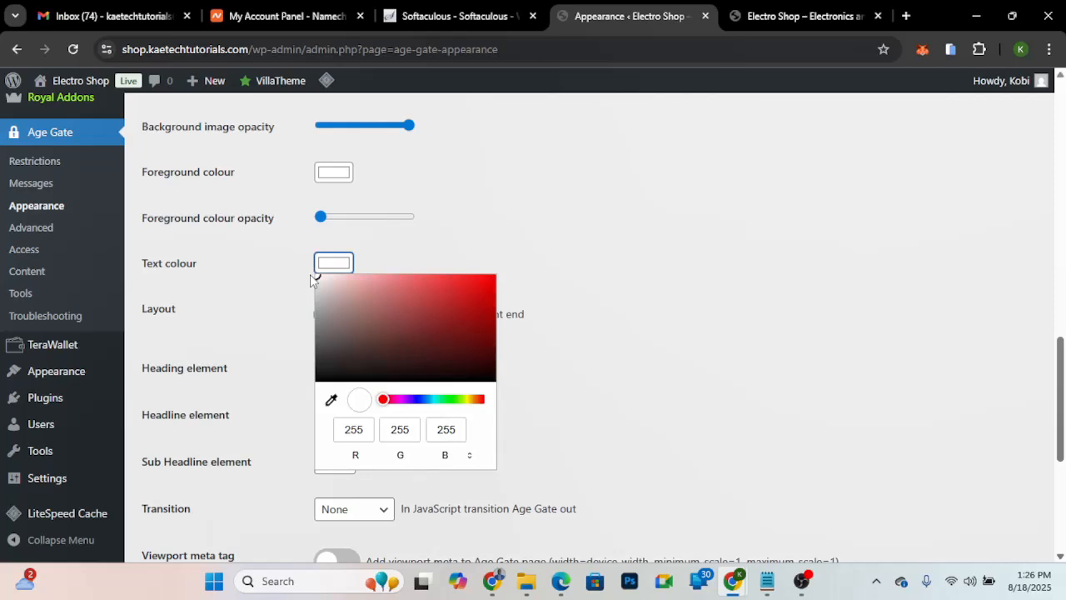
{"action": "left_click", "coordinate": [310, 279]}
{"action": "scroll", "coordinate": [292, 250], "scroll_direction": "down", "scroll_amount": 2}
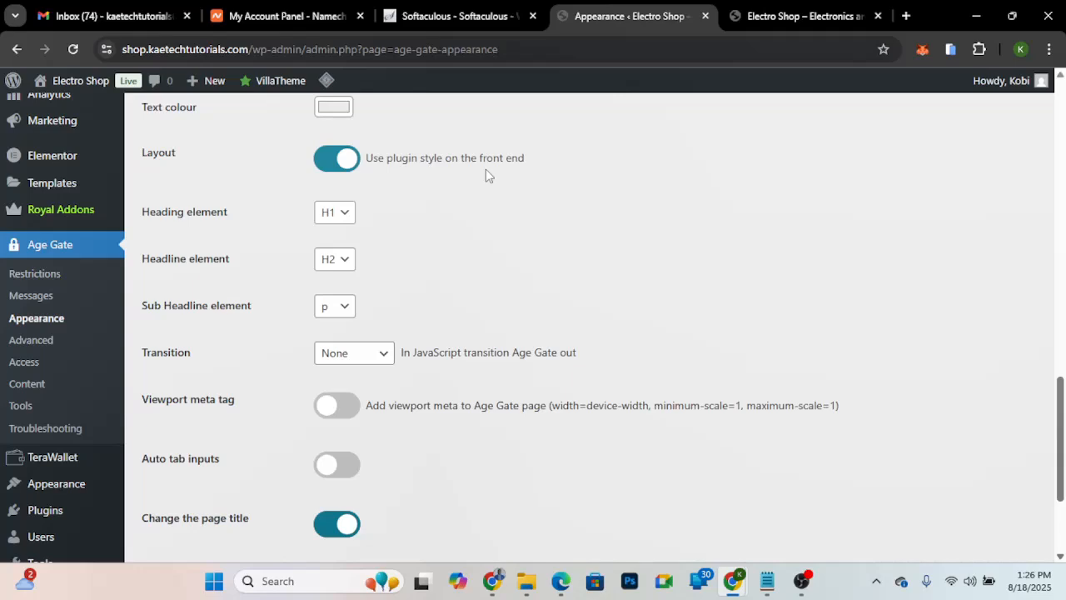
- Turn off the plugin style layout for the front end and save the appearance settings
{"action": "scroll", "coordinate": [485, 169], "scroll_direction": "up", "scroll_amount": 2}
{"action": "left_click", "coordinate": [354, 285]}
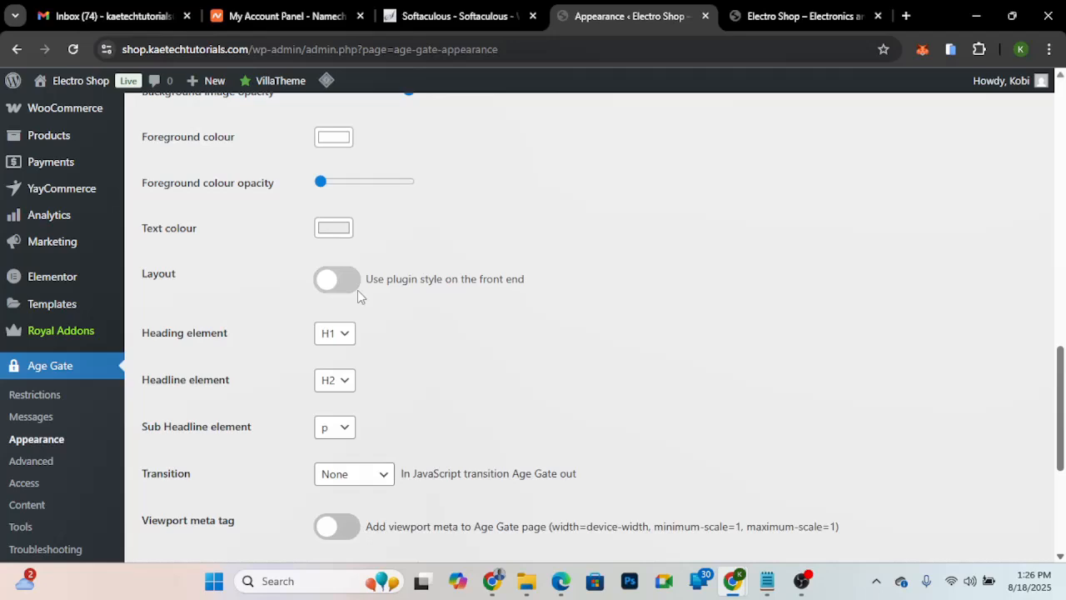
{"action": "scroll", "coordinate": [459, 354], "scroll_direction": "down", "scroll_amount": 4}
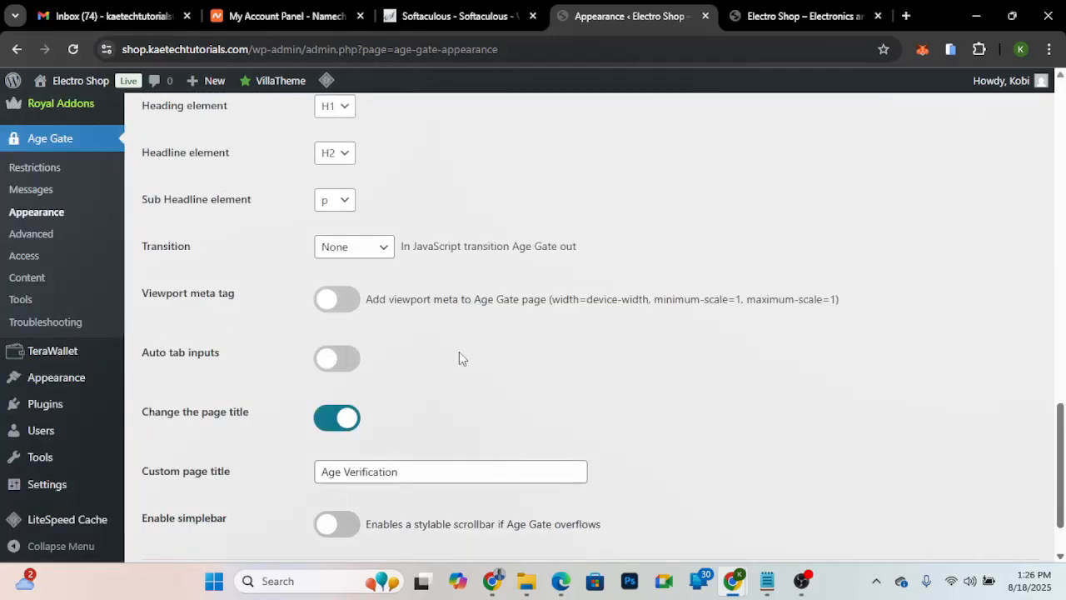
{"action": "scroll", "coordinate": [459, 358], "scroll_direction": "down", "scroll_amount": 2}
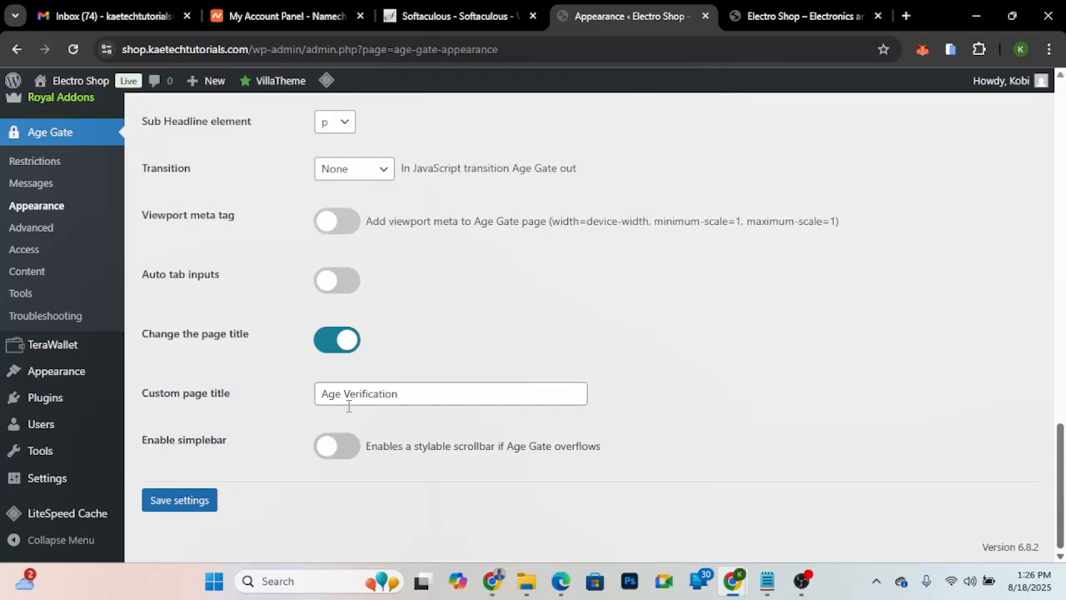
{"action": "left_click", "coordinate": [179, 500]}
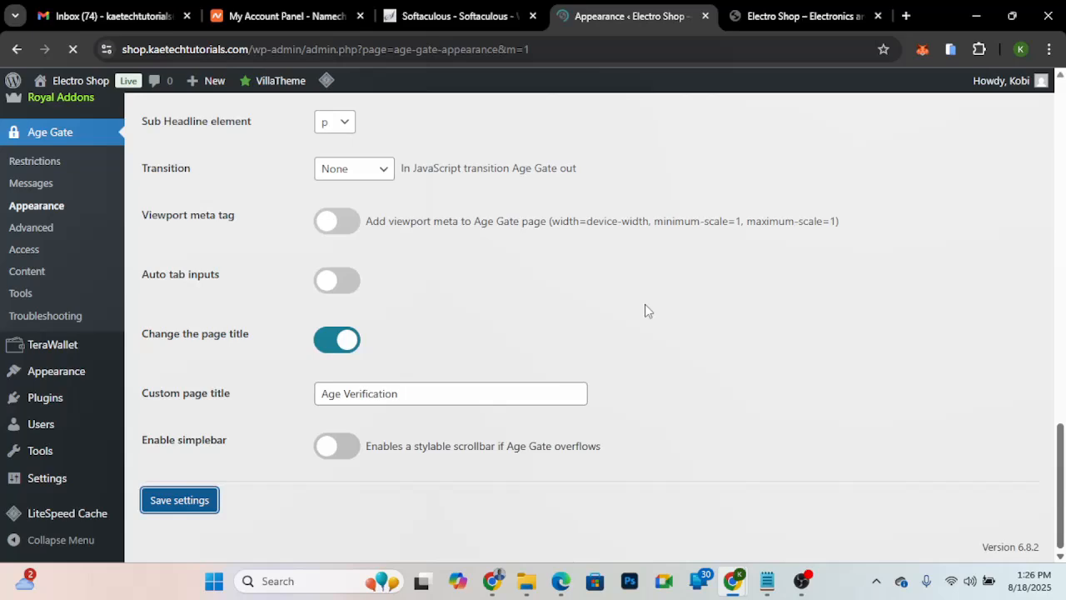
- Purge all caches and reload the age gate in the incognito window to check the new appearance
{"action": "mouse_move", "coordinate": [732, 584]}
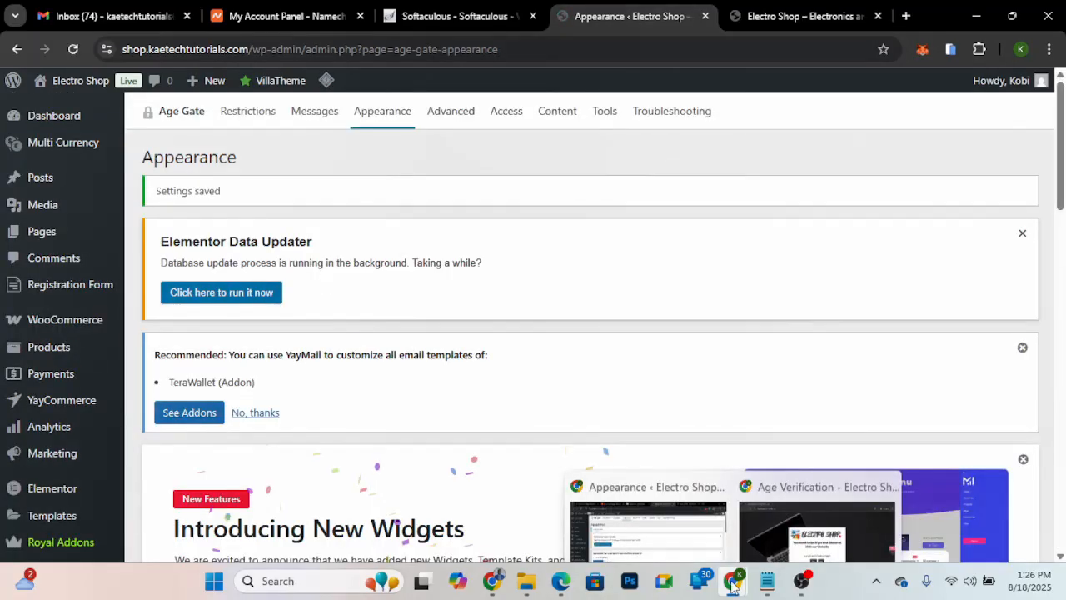
{"action": "mouse_move", "coordinate": [326, 80]}
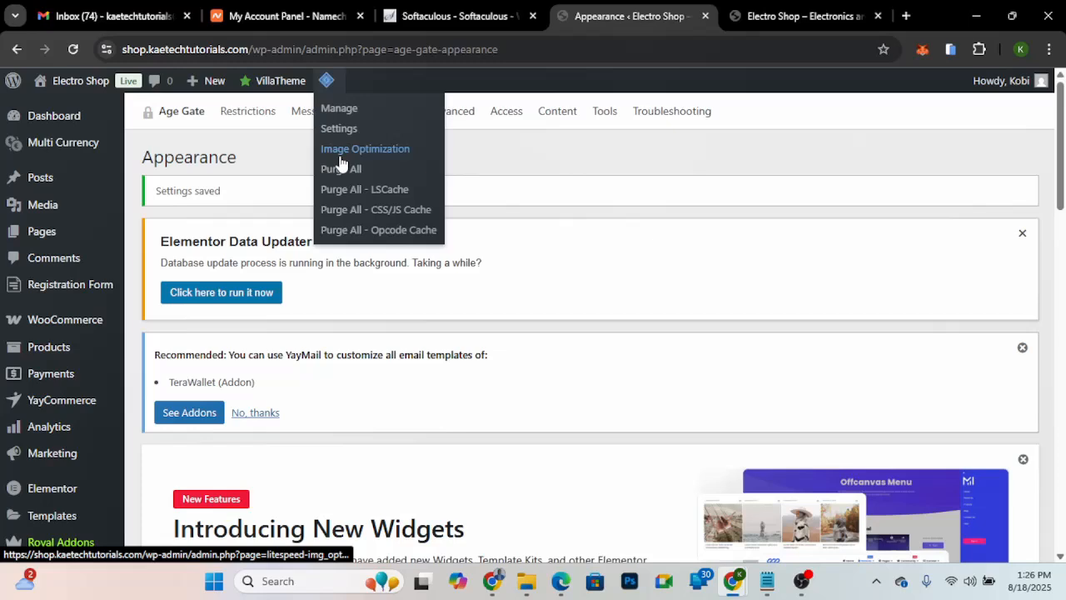
{"action": "left_click", "coordinate": [339, 158]}
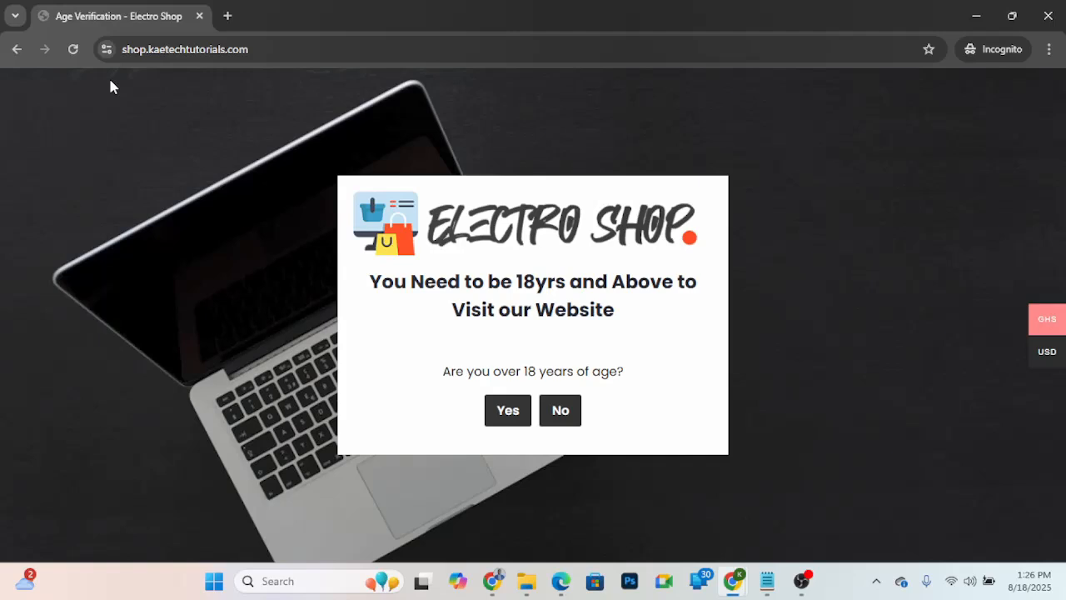
{"action": "key", "text": "F5"}
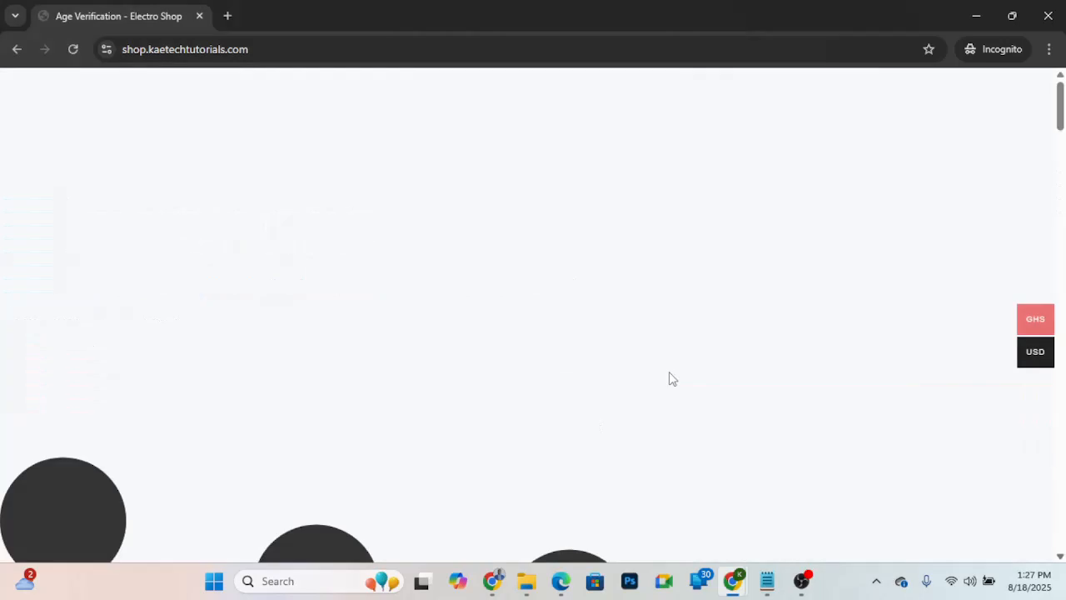
- Return to the Age Gate appearance settings and set the transition to Fade
{"action": "mouse_move", "coordinate": [733, 577]}
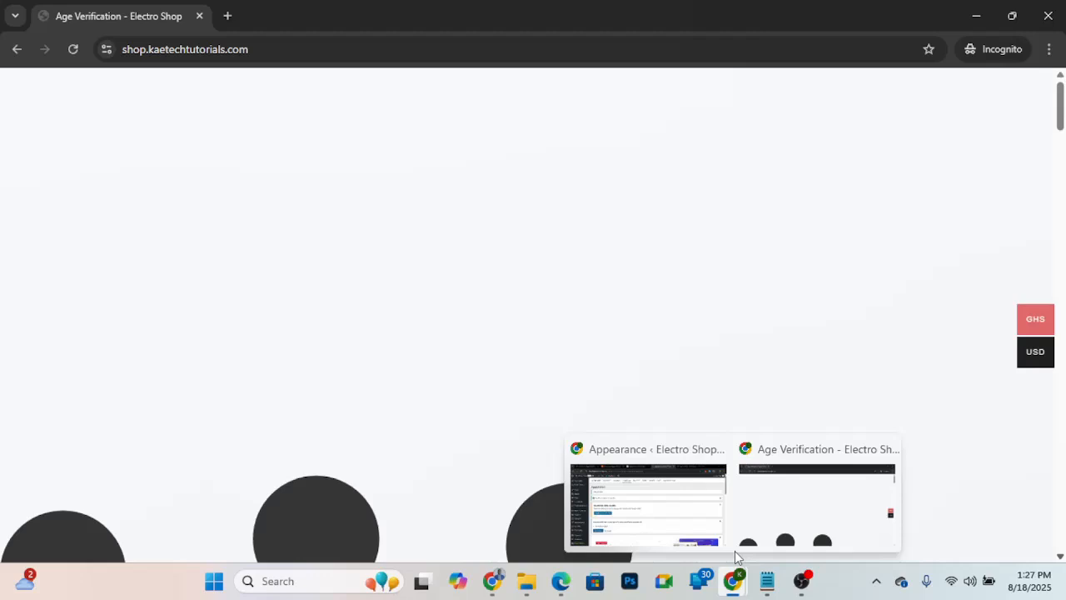
{"action": "left_click", "coordinate": [658, 499]}
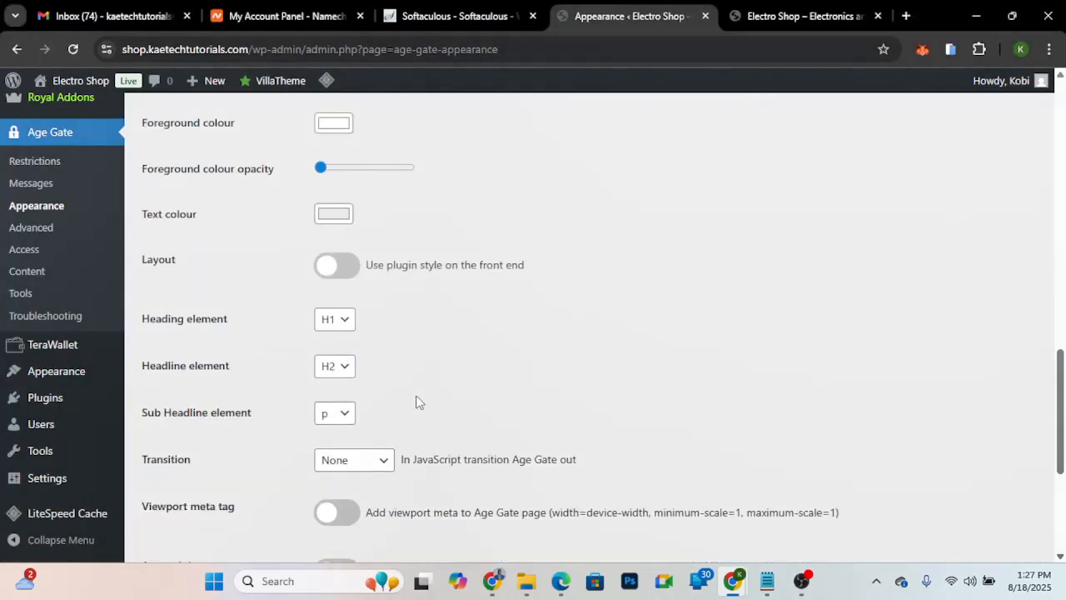
{"action": "scroll", "coordinate": [374, 342], "scroll_direction": "up", "scroll_amount": 1}
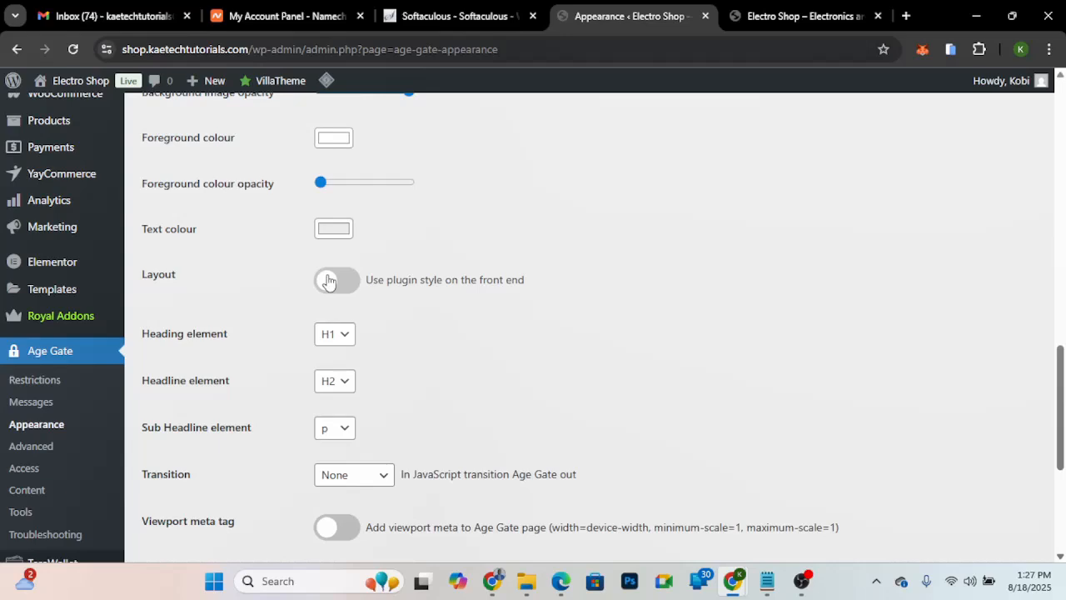
{"action": "scroll", "coordinate": [350, 267], "scroll_direction": "down", "scroll_amount": 3}
{"action": "left_click", "coordinate": [385, 233]}
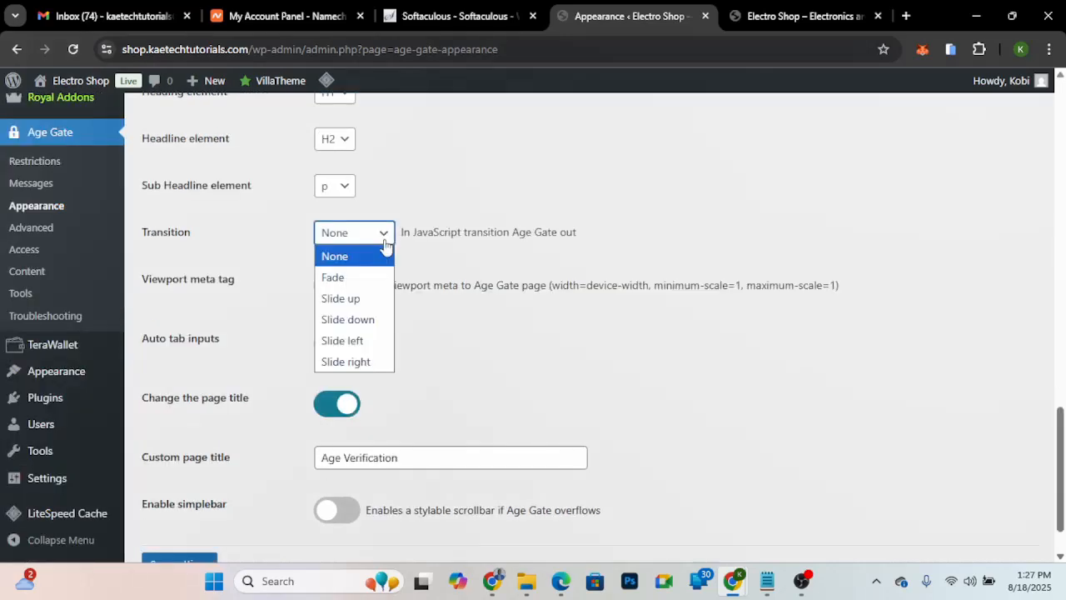
{"action": "left_click", "coordinate": [364, 279]}
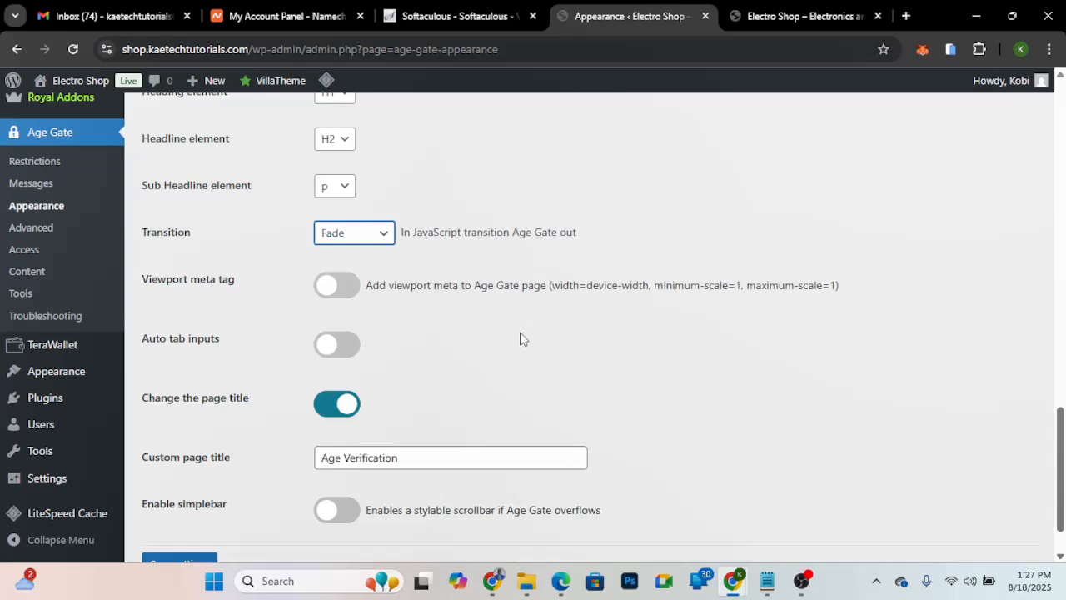
- Save the appearance settings and purge all site caches
{"action": "scroll", "coordinate": [520, 338], "scroll_direction": "down", "scroll_amount": 2}
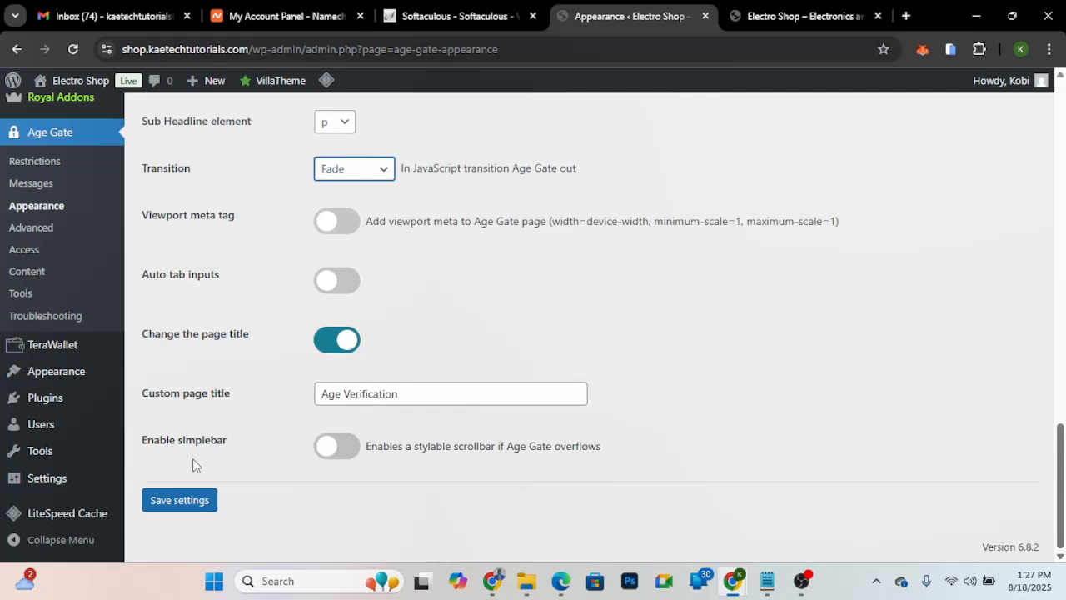
{"action": "left_click", "coordinate": [179, 500]}
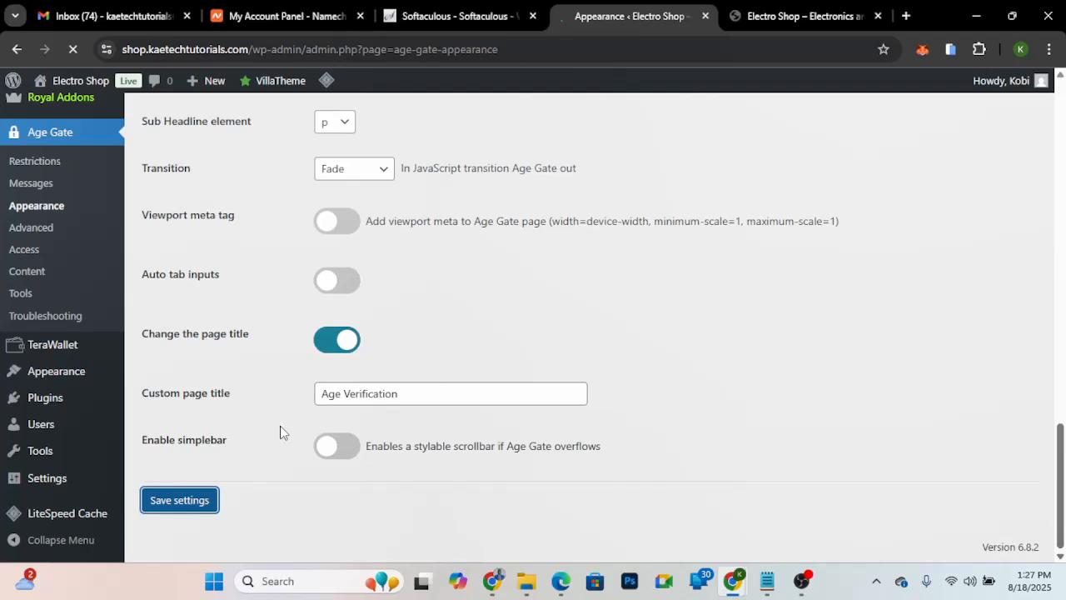
{"action": "mouse_move", "coordinate": [326, 80]}
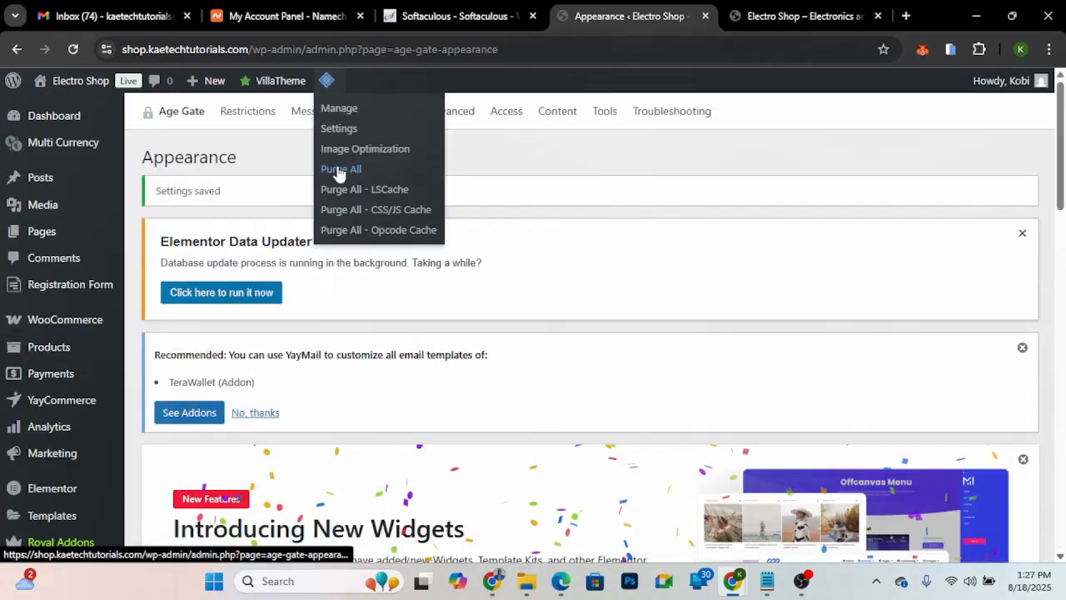
{"action": "left_click", "coordinate": [341, 170]}
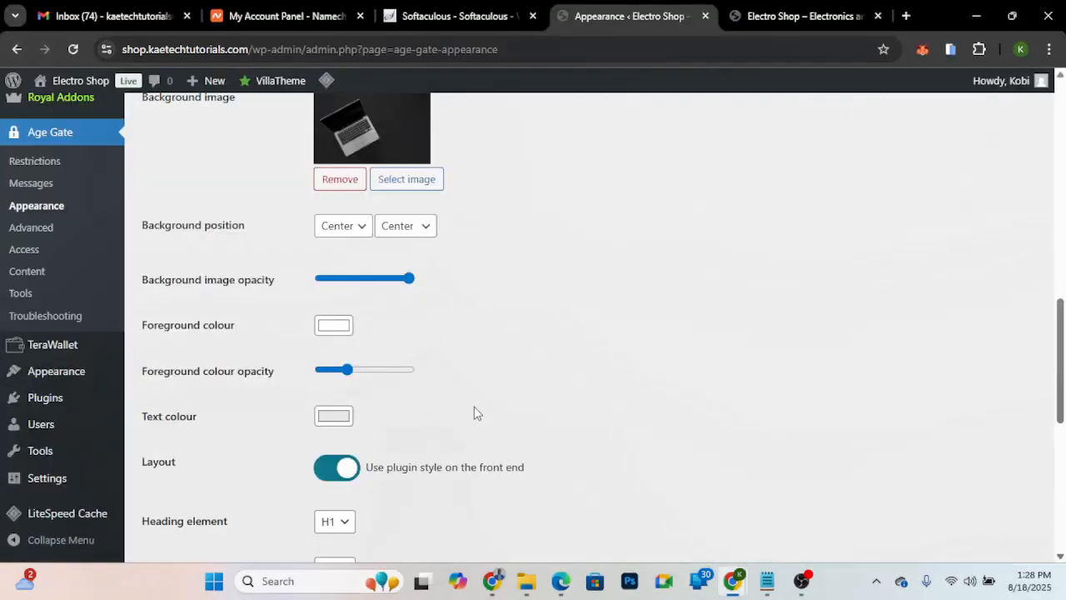
- Open the age gate's text colour for editing and save the appearance settings
{"action": "scroll", "coordinate": [474, 408], "scroll_direction": "down", "scroll_amount": 3}
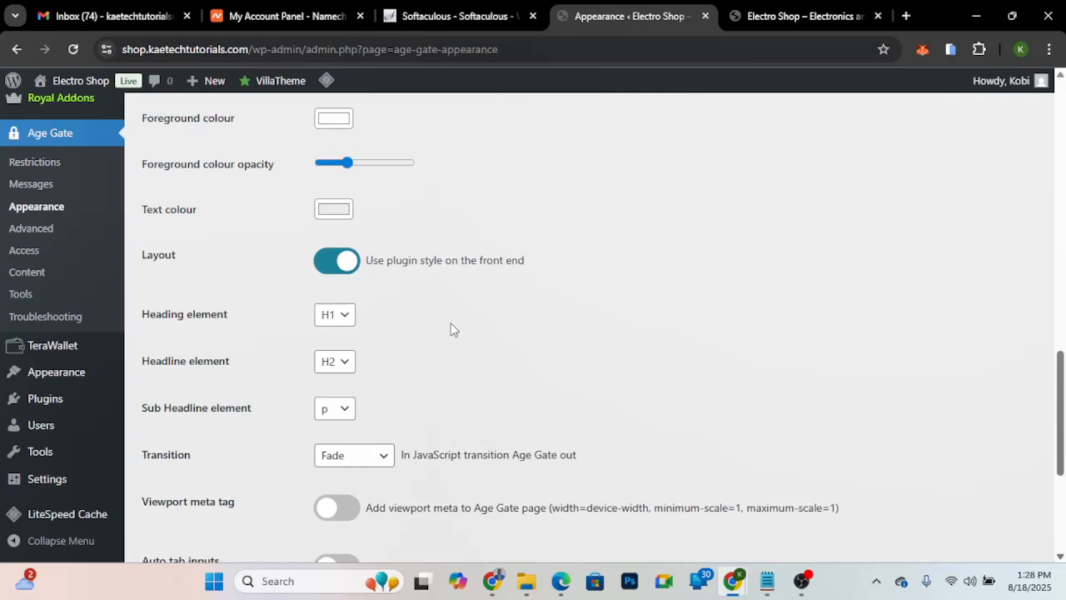
{"action": "left_click", "coordinate": [333, 209]}
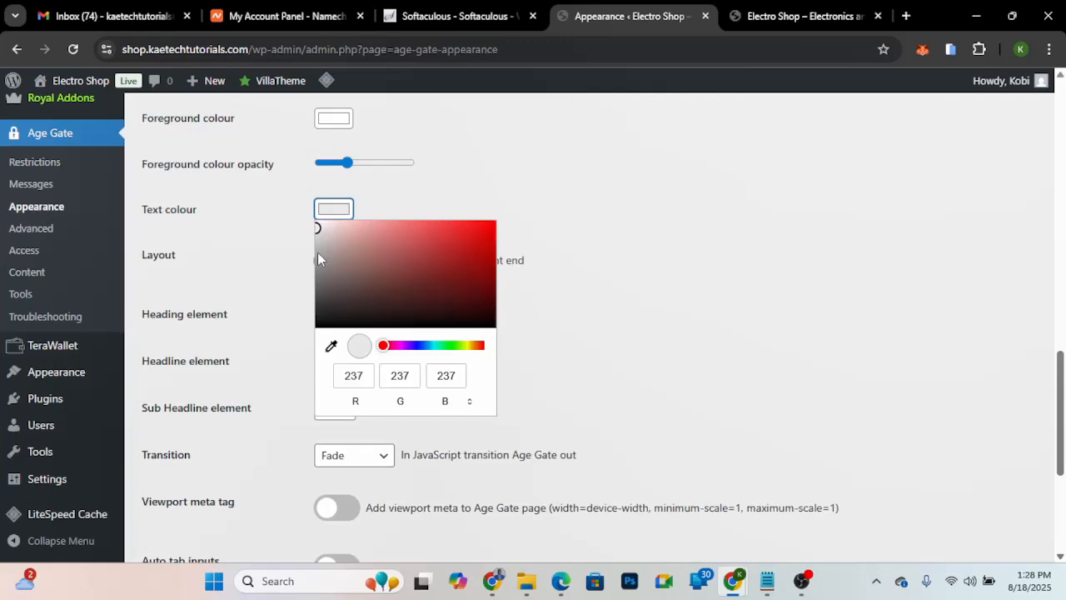
{"action": "scroll", "coordinate": [317, 252], "scroll_direction": "down", "scroll_amount": 4}
{"action": "left_click", "coordinate": [180, 499]}
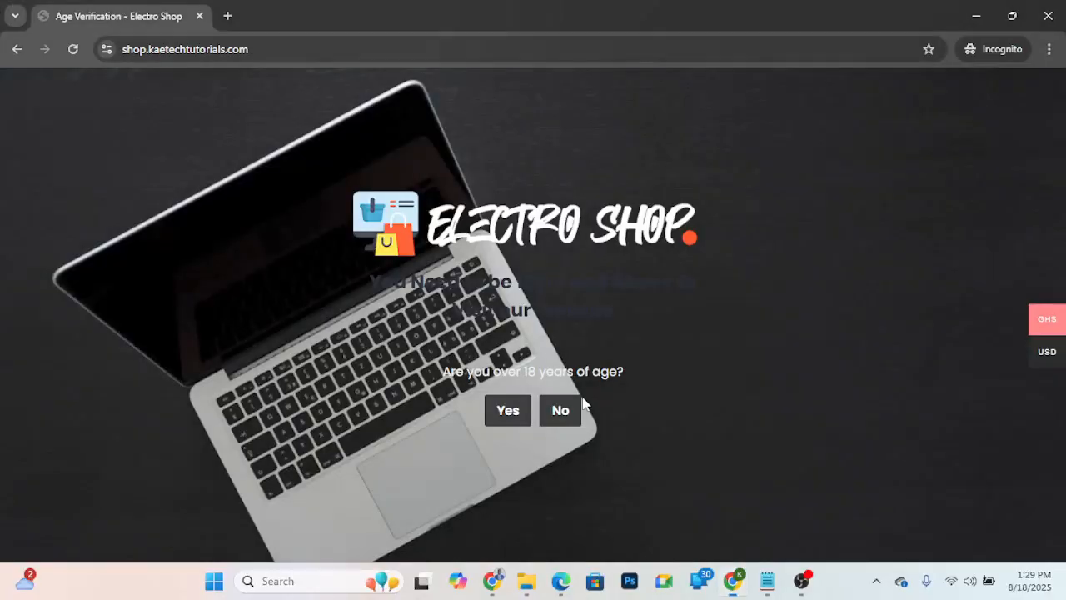
- Save the appearance settings again and reload the age gate in the incognito window to check its look
{"action": "key", "text": "F5"}
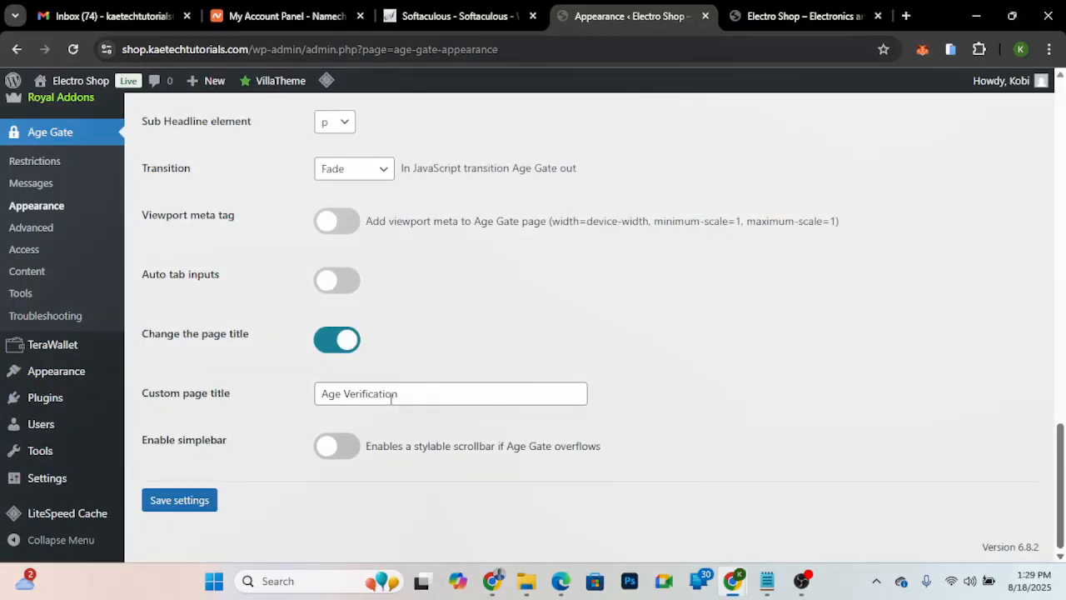
{"action": "left_click", "coordinate": [179, 499]}
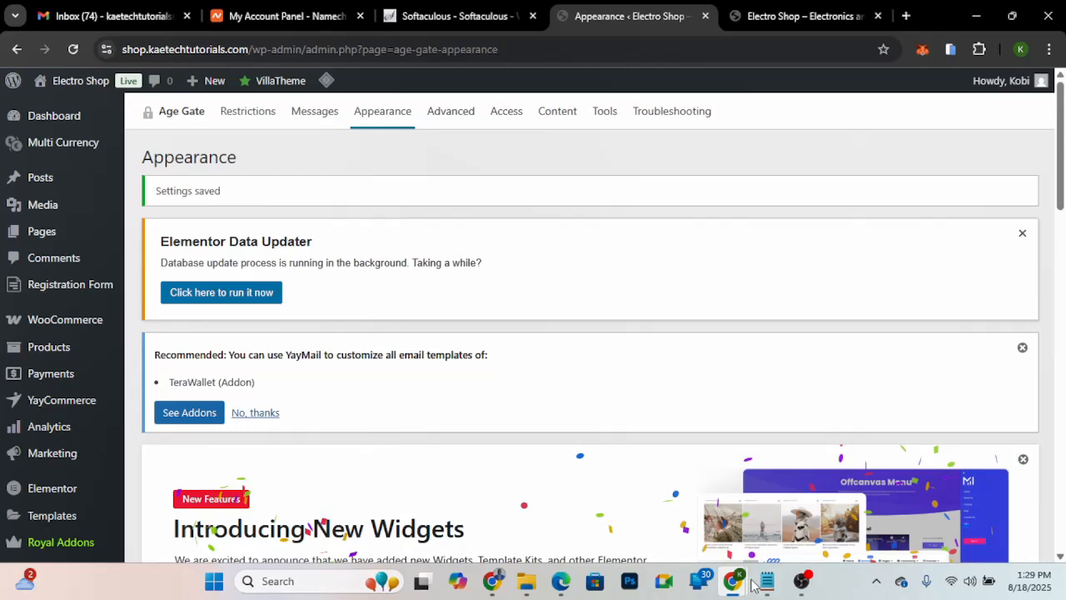
{"action": "key", "text": "F5"}
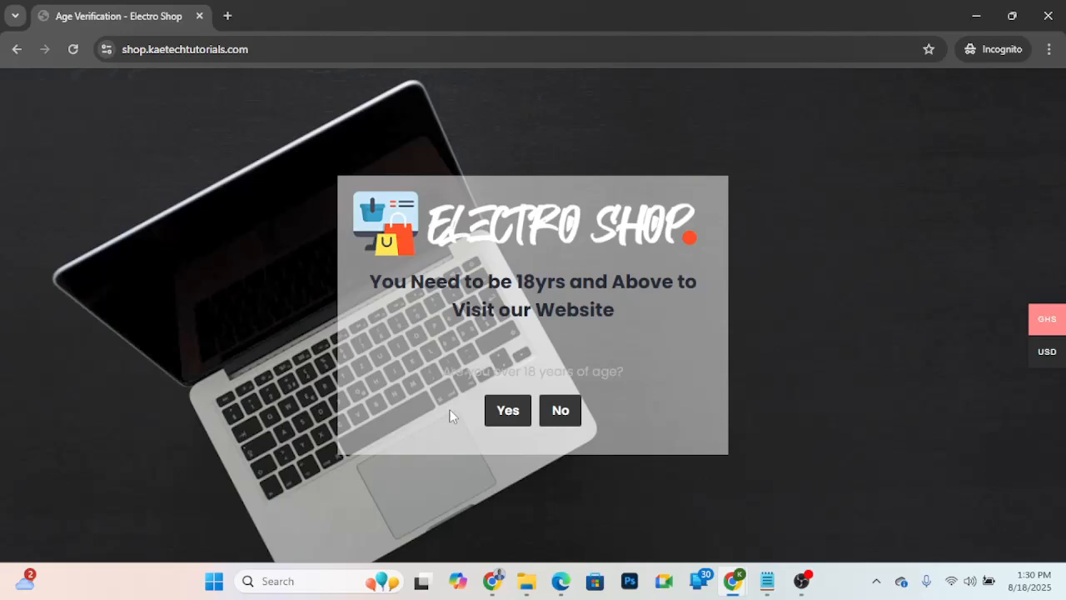
- Return to the Age Gate appearance settings in the regular browser window and save them
{"action": "mouse_move", "coordinate": [733, 581]}
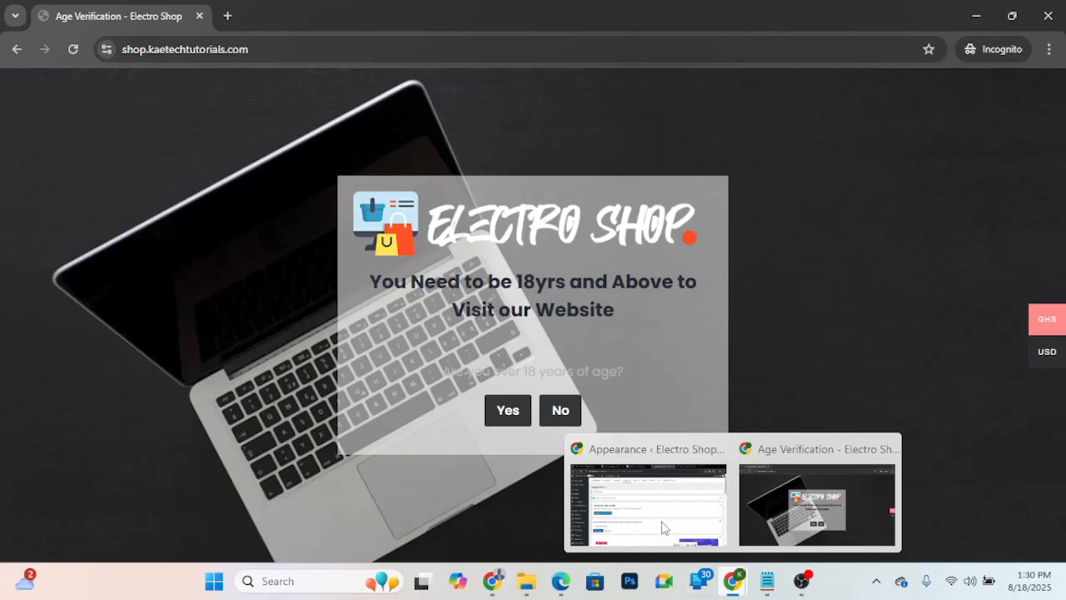
{"action": "left_click", "coordinate": [664, 527]}
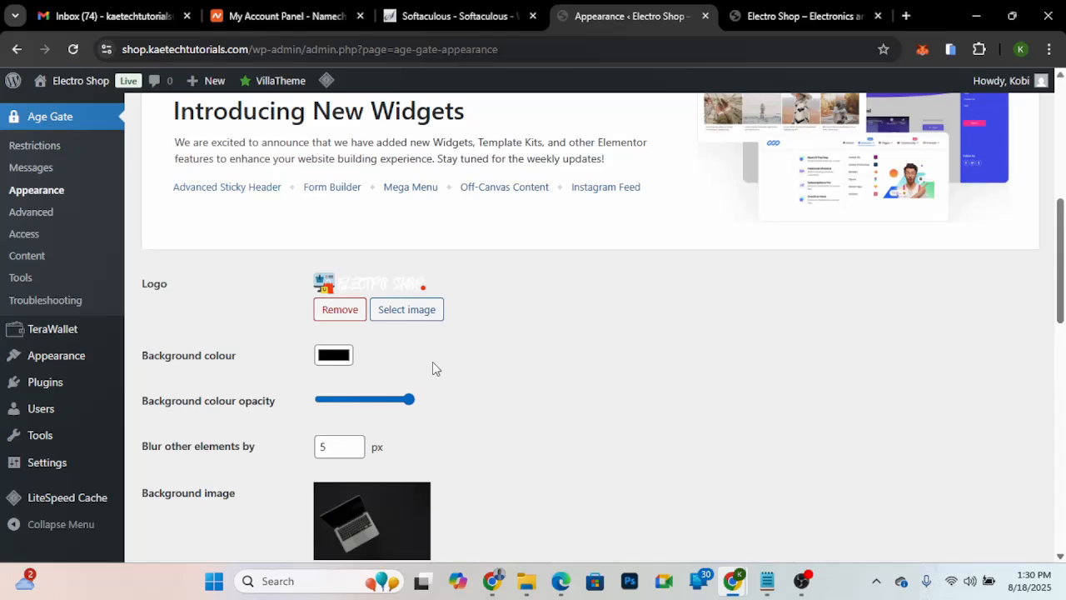
{"action": "scroll", "coordinate": [432, 362], "scroll_direction": "down", "scroll_amount": 3}
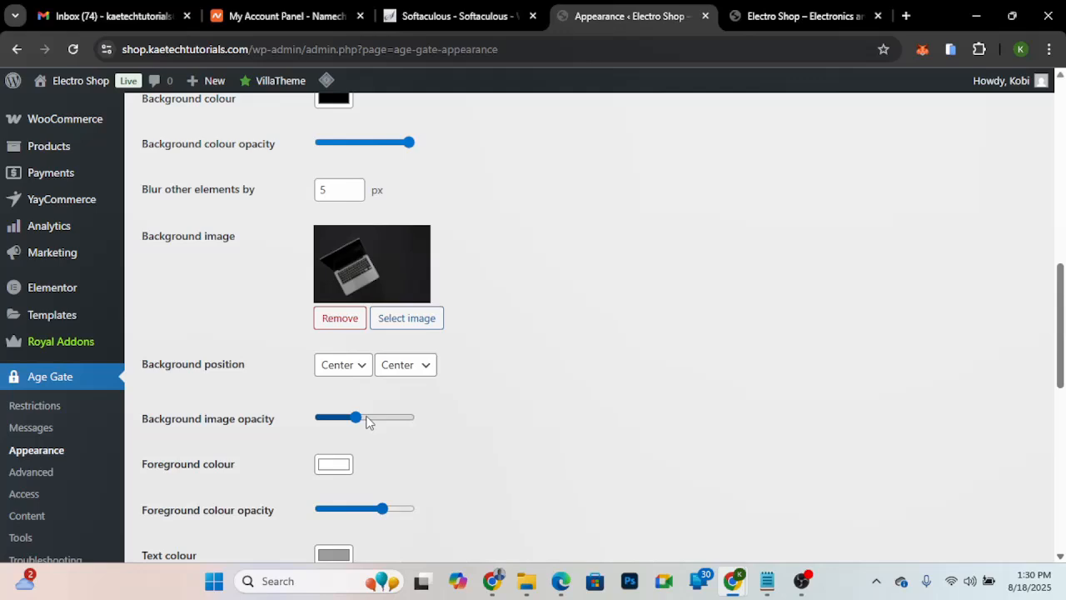
{"action": "scroll", "coordinate": [523, 318], "scroll_direction": "down", "scroll_amount": 3}
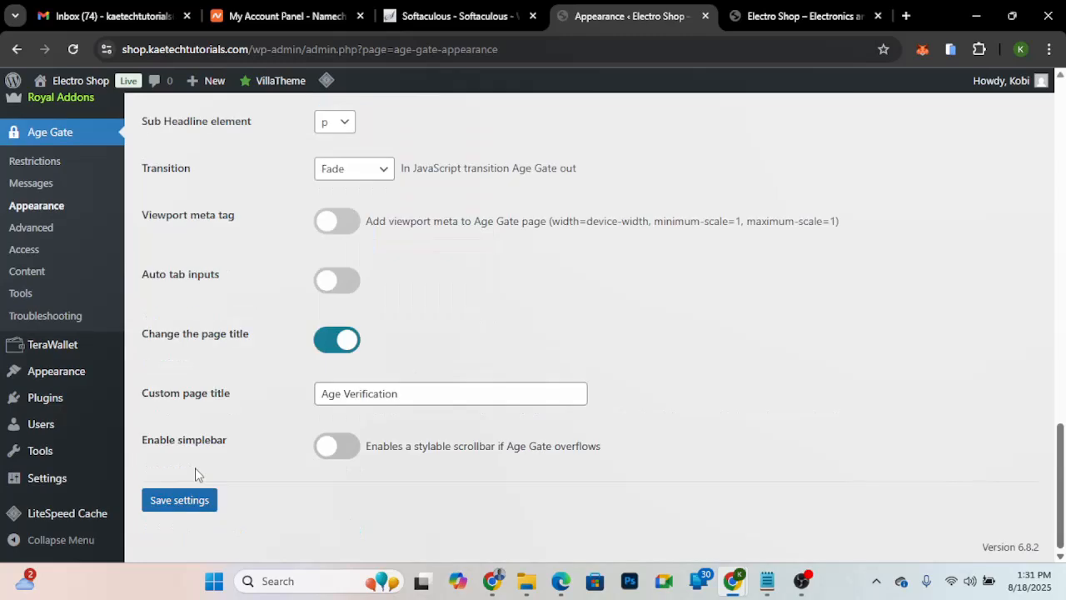
{"action": "left_click", "coordinate": [179, 499]}
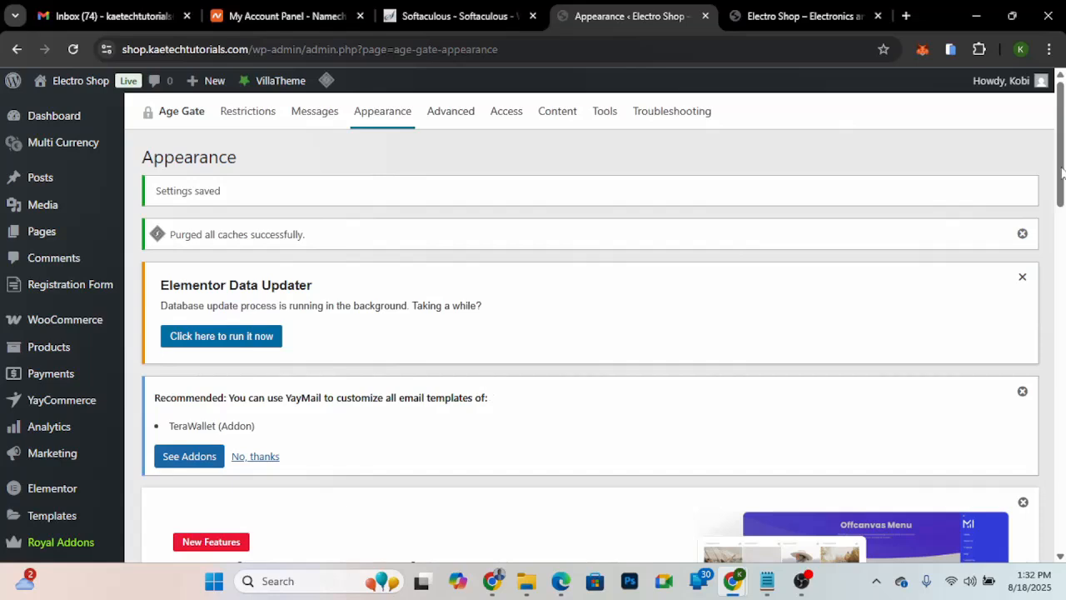
- Open the image selection for the age gate's logo in the appearance settings
{"action": "left_click_drag", "start_coordinate": [1061, 171], "coordinate": [1061, 260]}
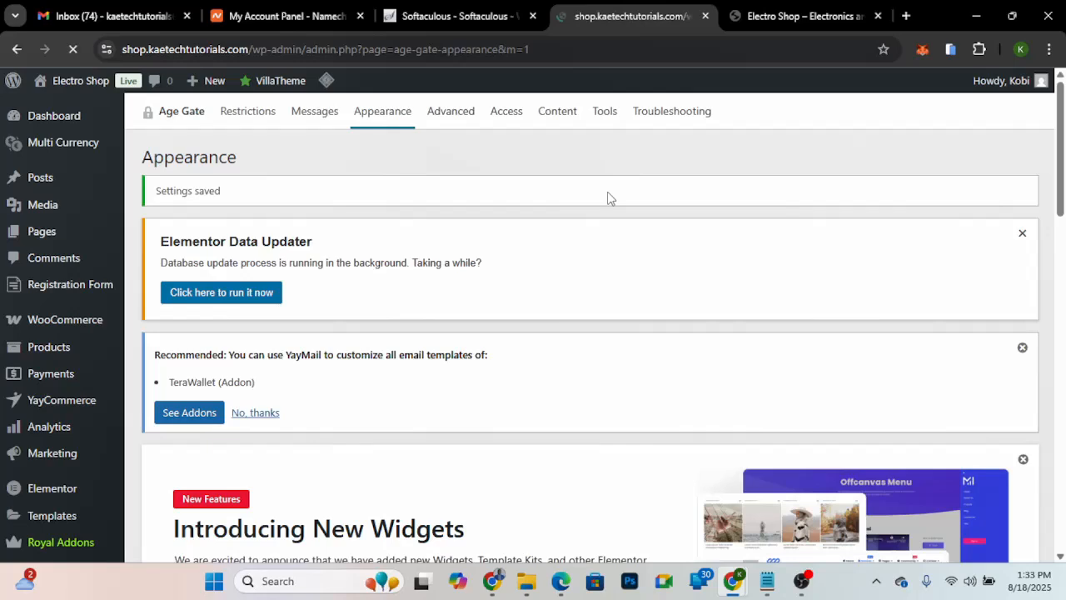
{"action": "scroll", "coordinate": [406, 237], "scroll_direction": "down", "scroll_amount": 5}
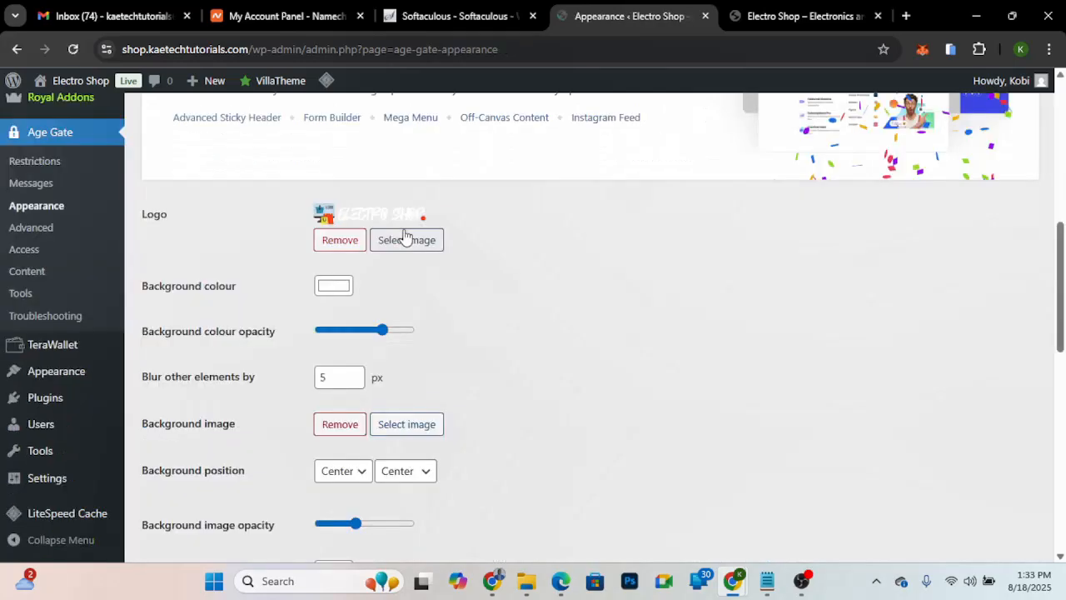
{"action": "left_click", "coordinate": [406, 239]}
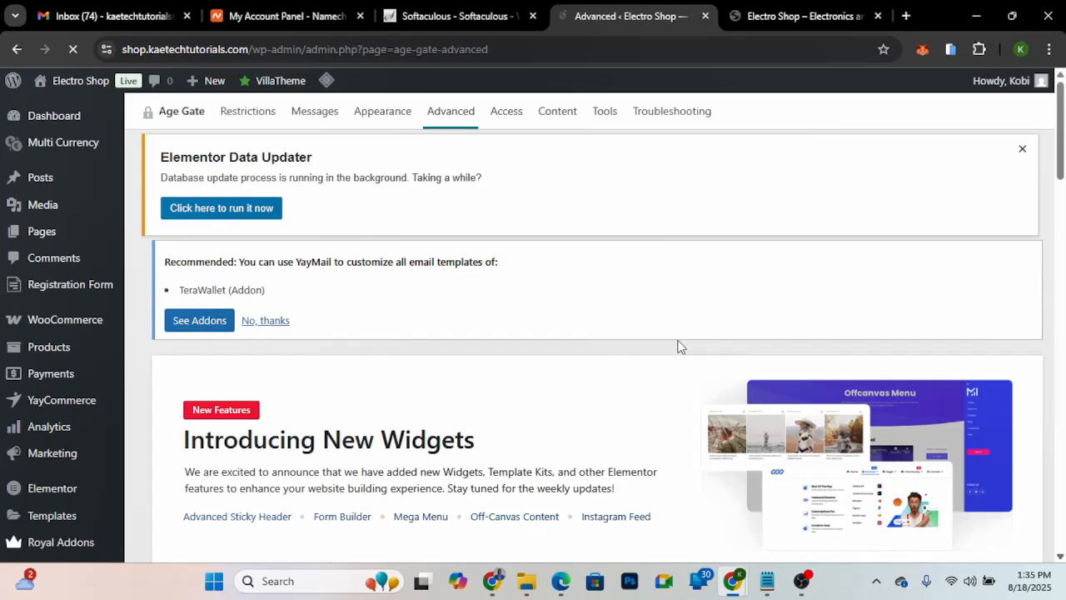
- Review the Age Gate advanced options and content post types, errors and archives, and open the plugin's Tools page
{"action": "scroll", "coordinate": [279, 304], "scroll_direction": "down", "scroll_amount": 15}
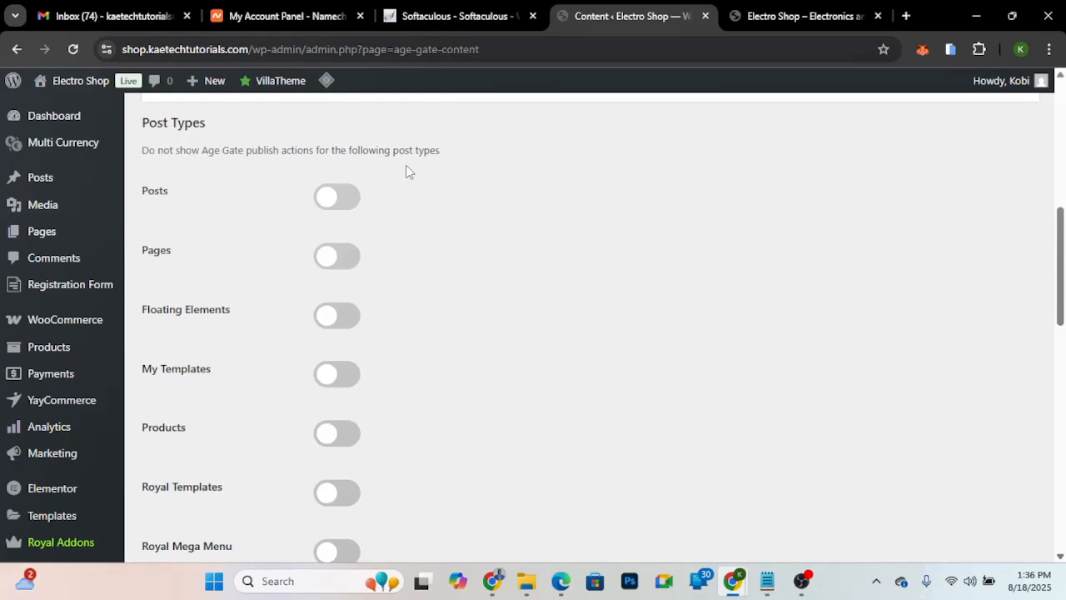
{"action": "scroll", "coordinate": [28, 391], "scroll_direction": "down", "scroll_amount": 4}
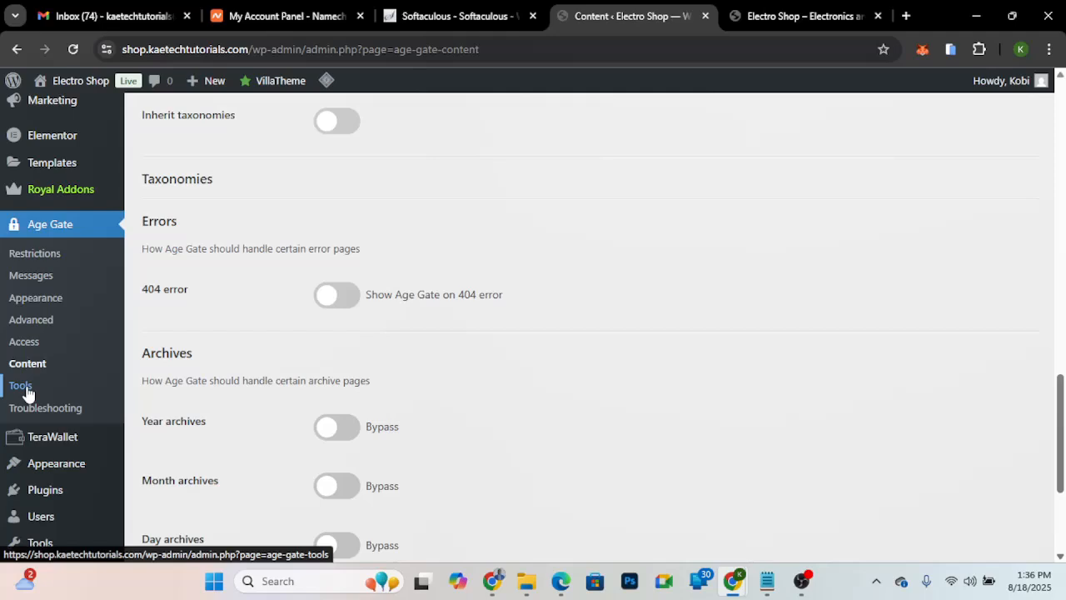
{"action": "left_click", "coordinate": [22, 385]}
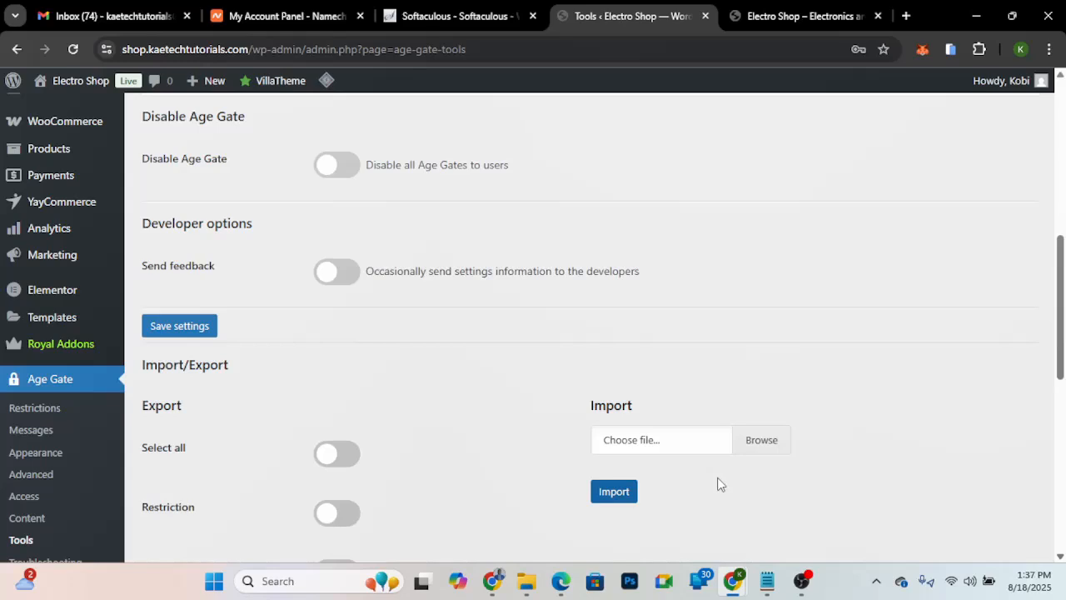